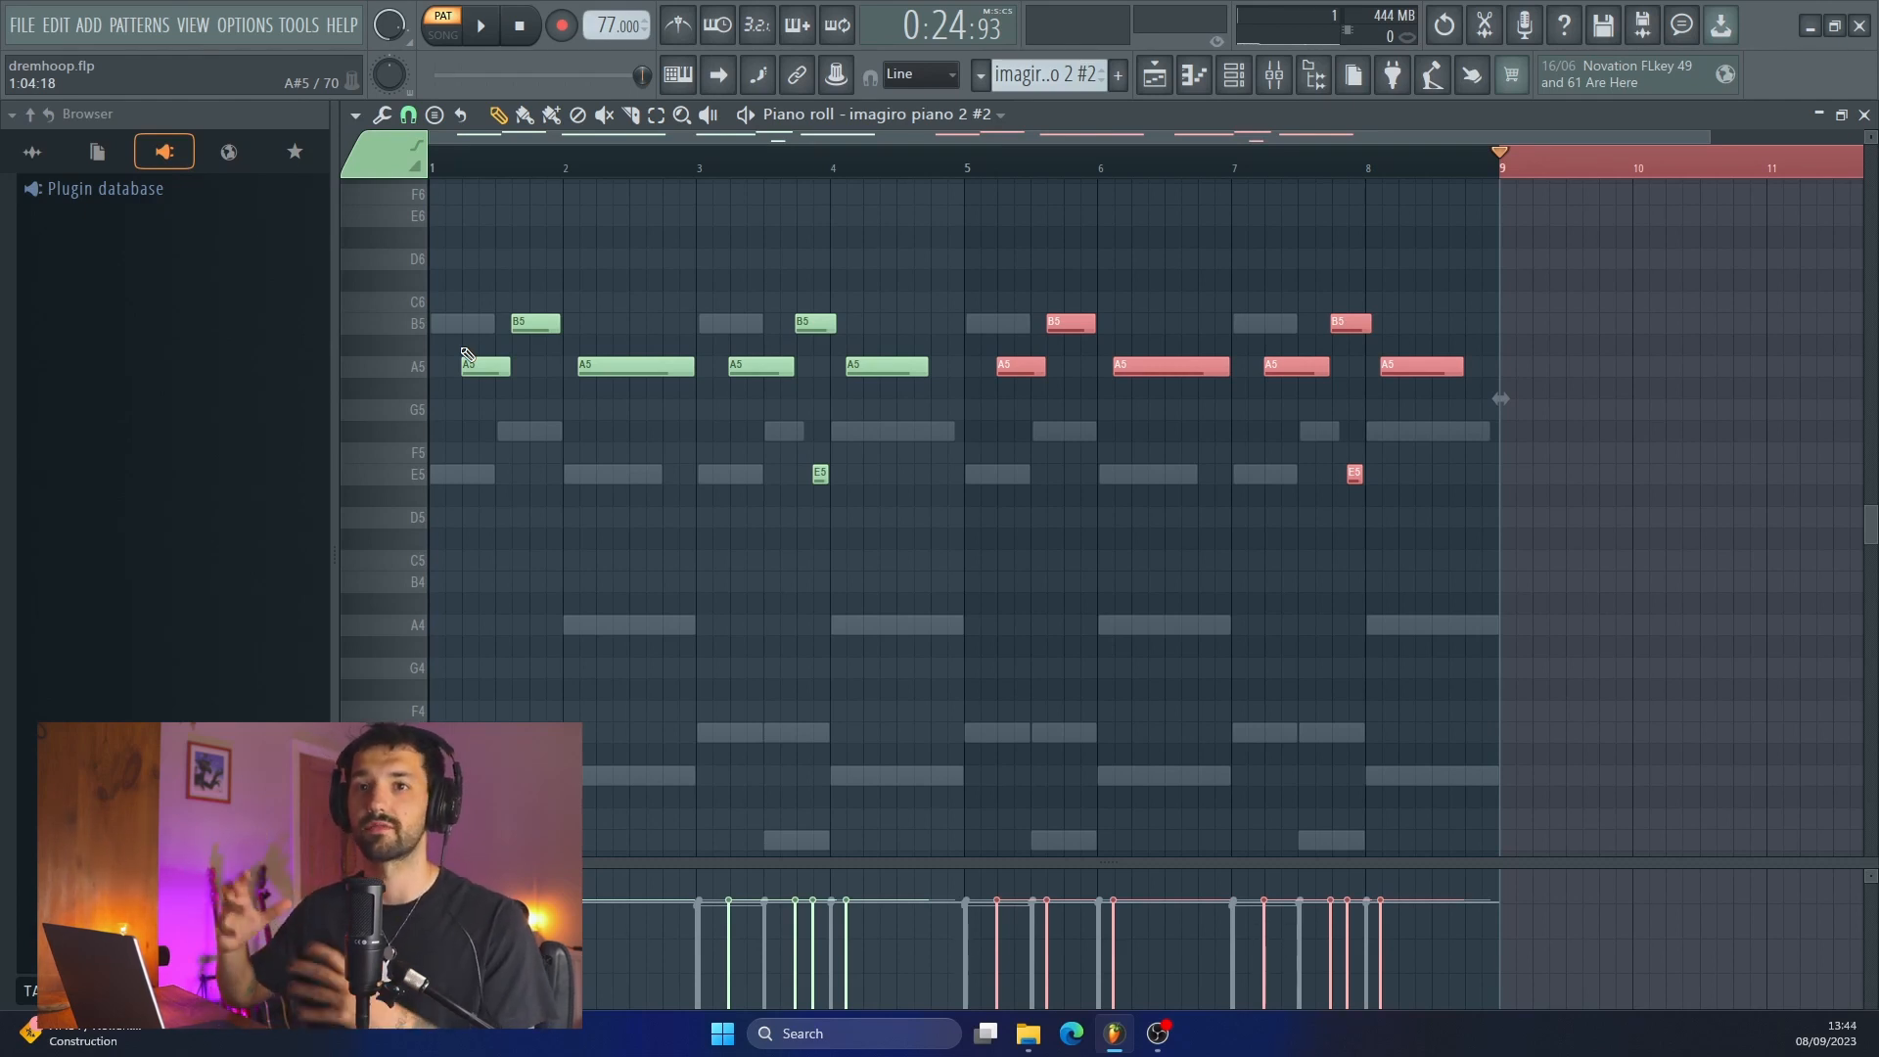
Step: Deselect the duplicated notes and raise the first A5 note in bar 5 to D6
click(733, 436)
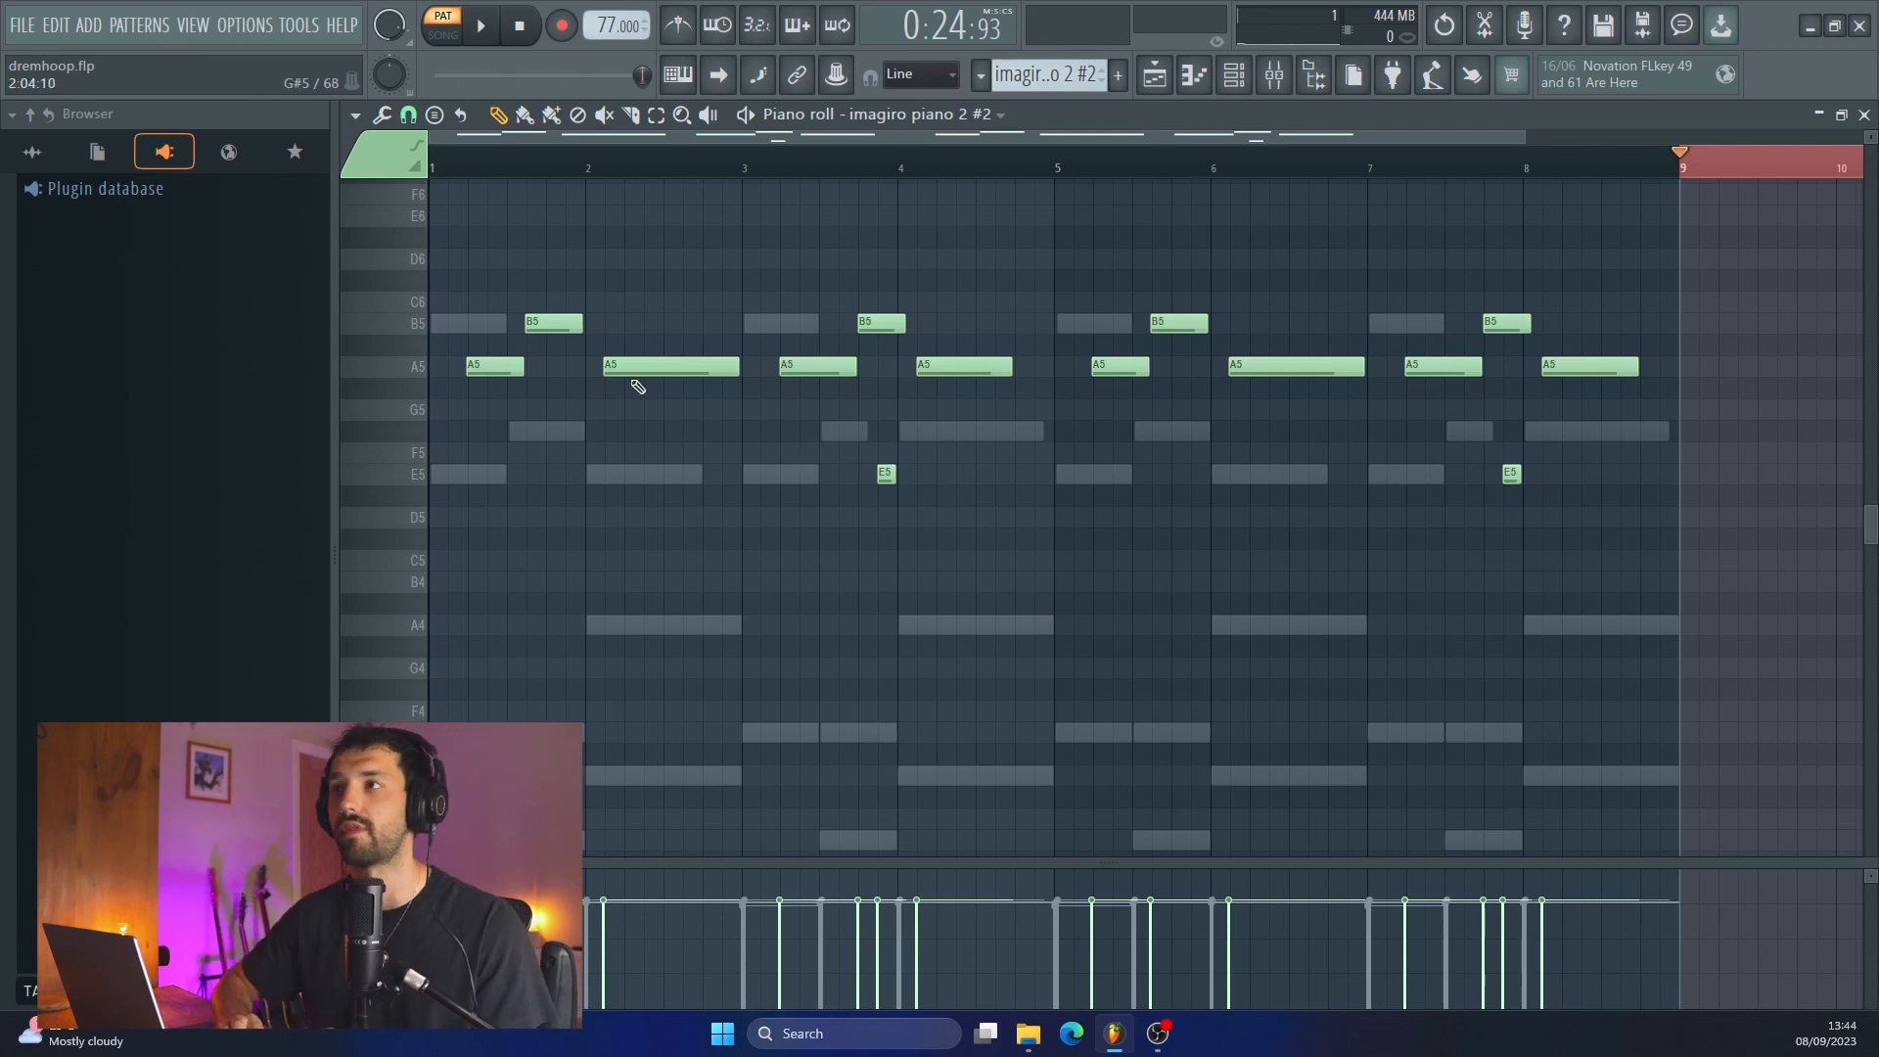
scroll(1114, 394, up, 2)
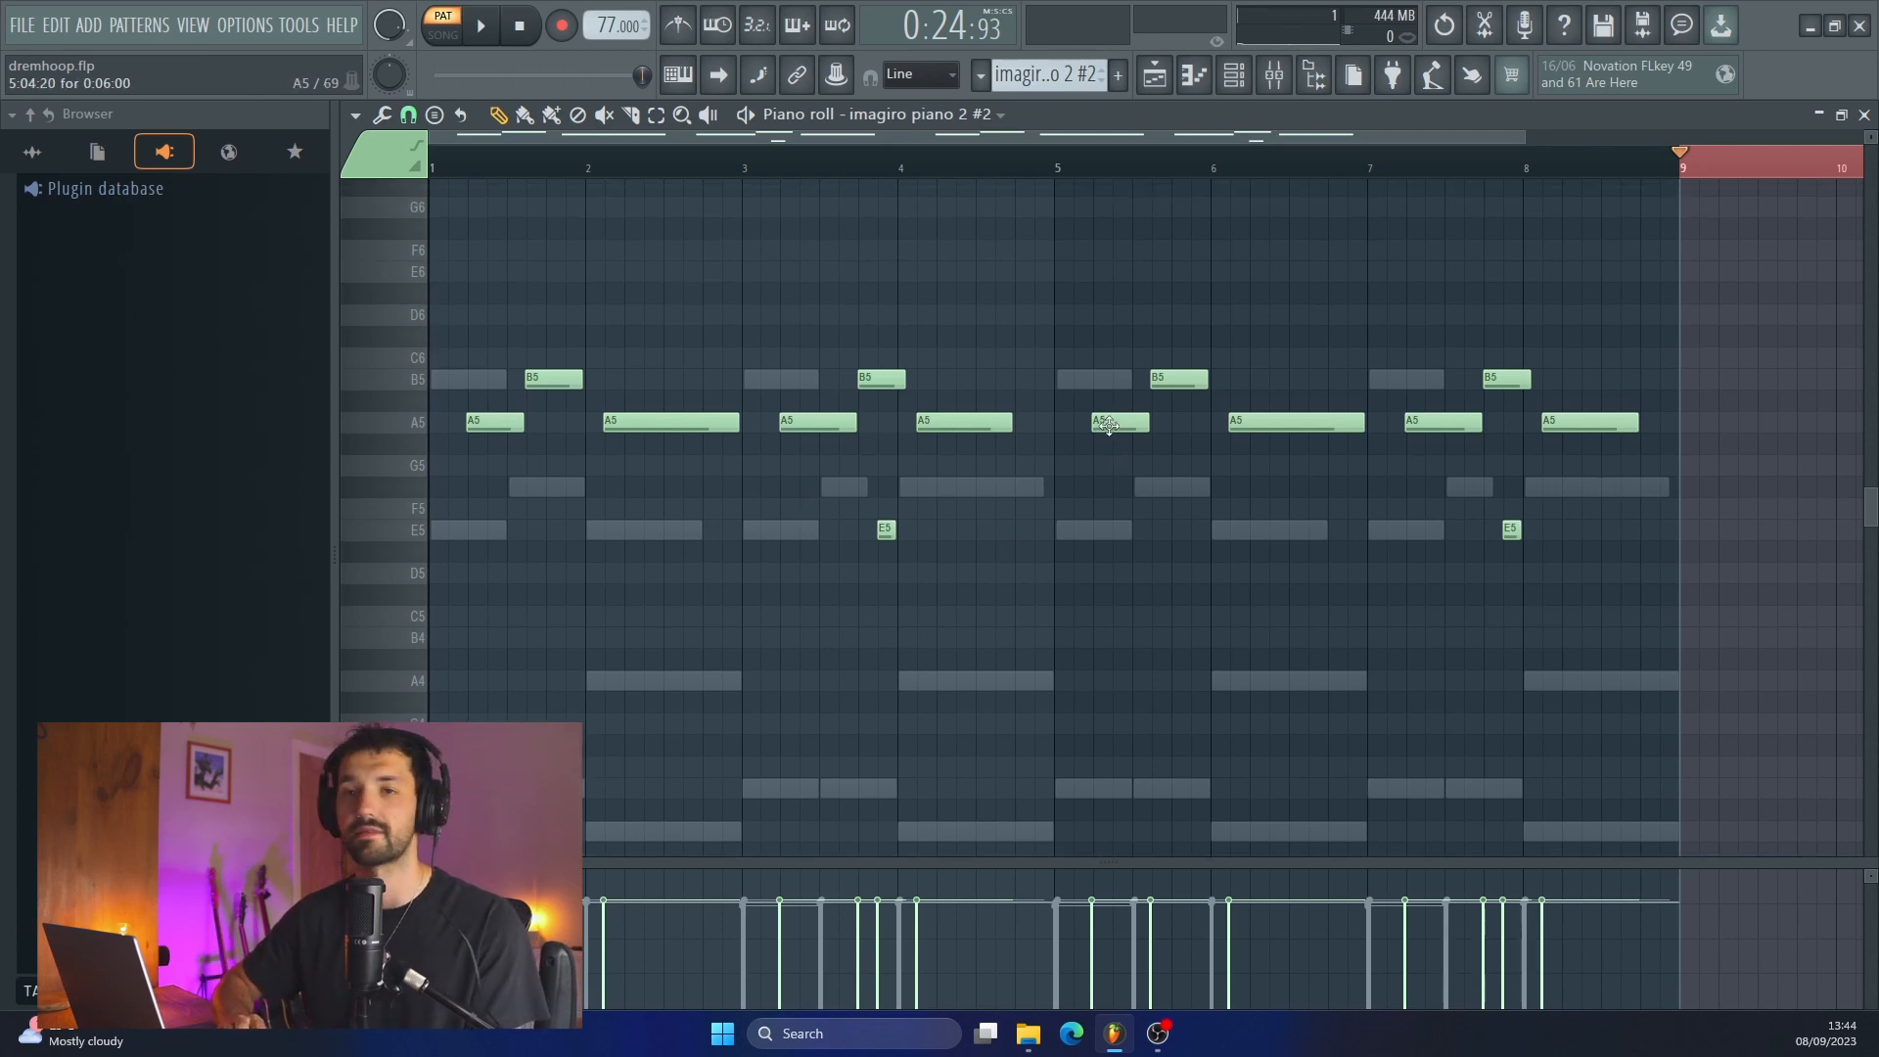
key(Up)
key(Up)
key(Up)
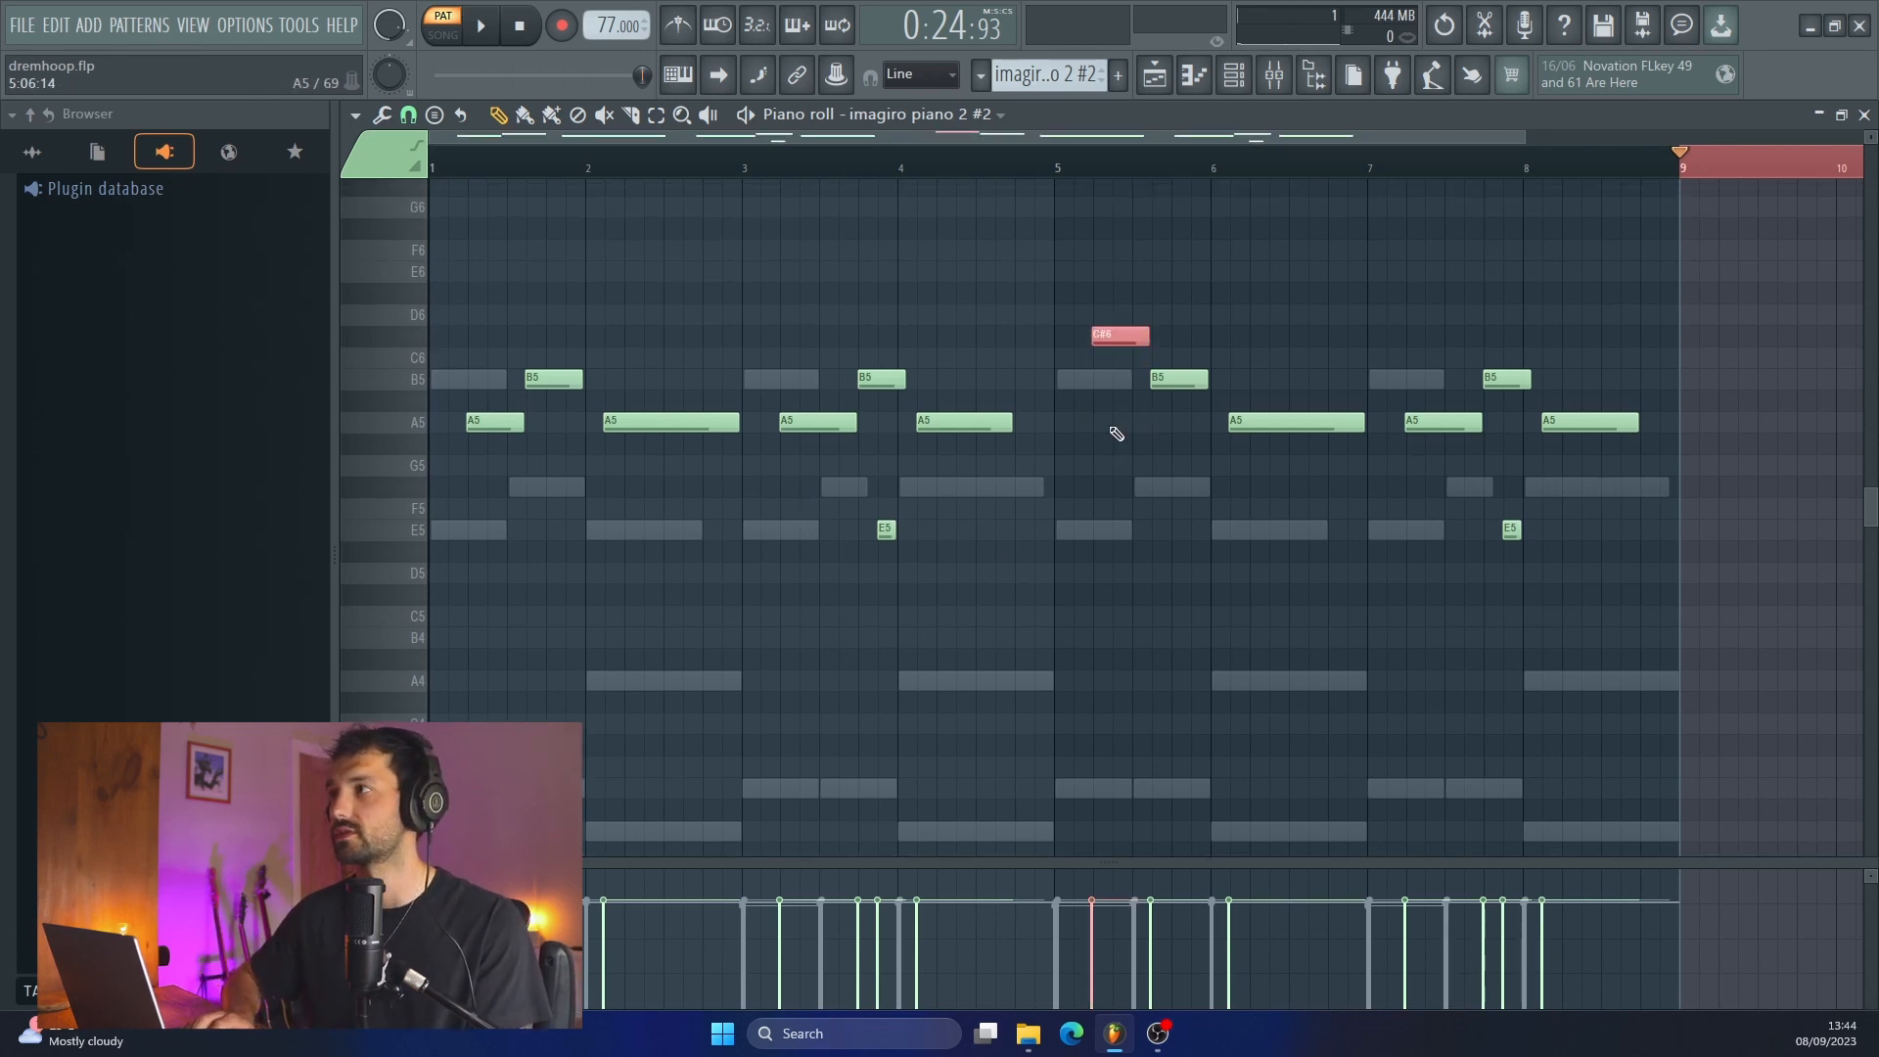
Step: Raise the B5 note in bar 5 to E6 and delete the stray short B5 note beneath it
click(1171, 382)
key(shift+Up)
key(shift+Up)
key(shift+Up)
click(1174, 389)
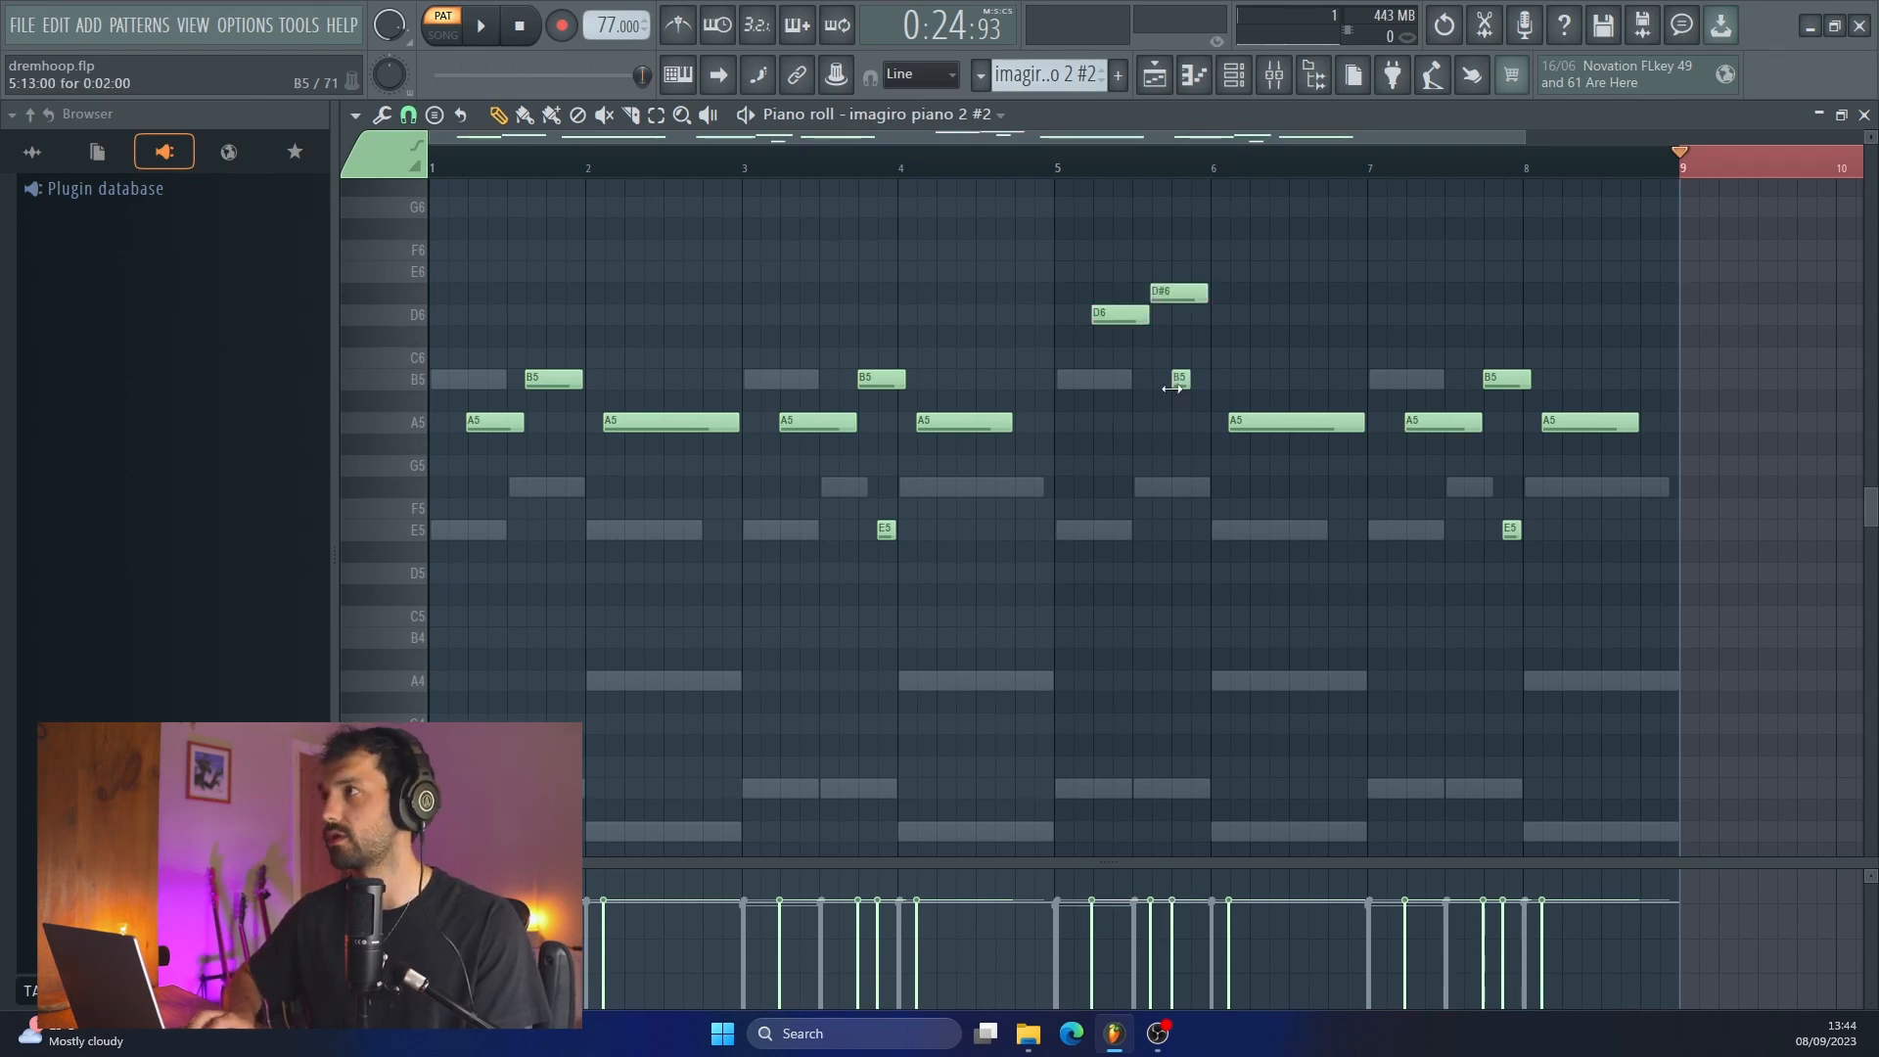
key(shift+Up)
right_click(1177, 354)
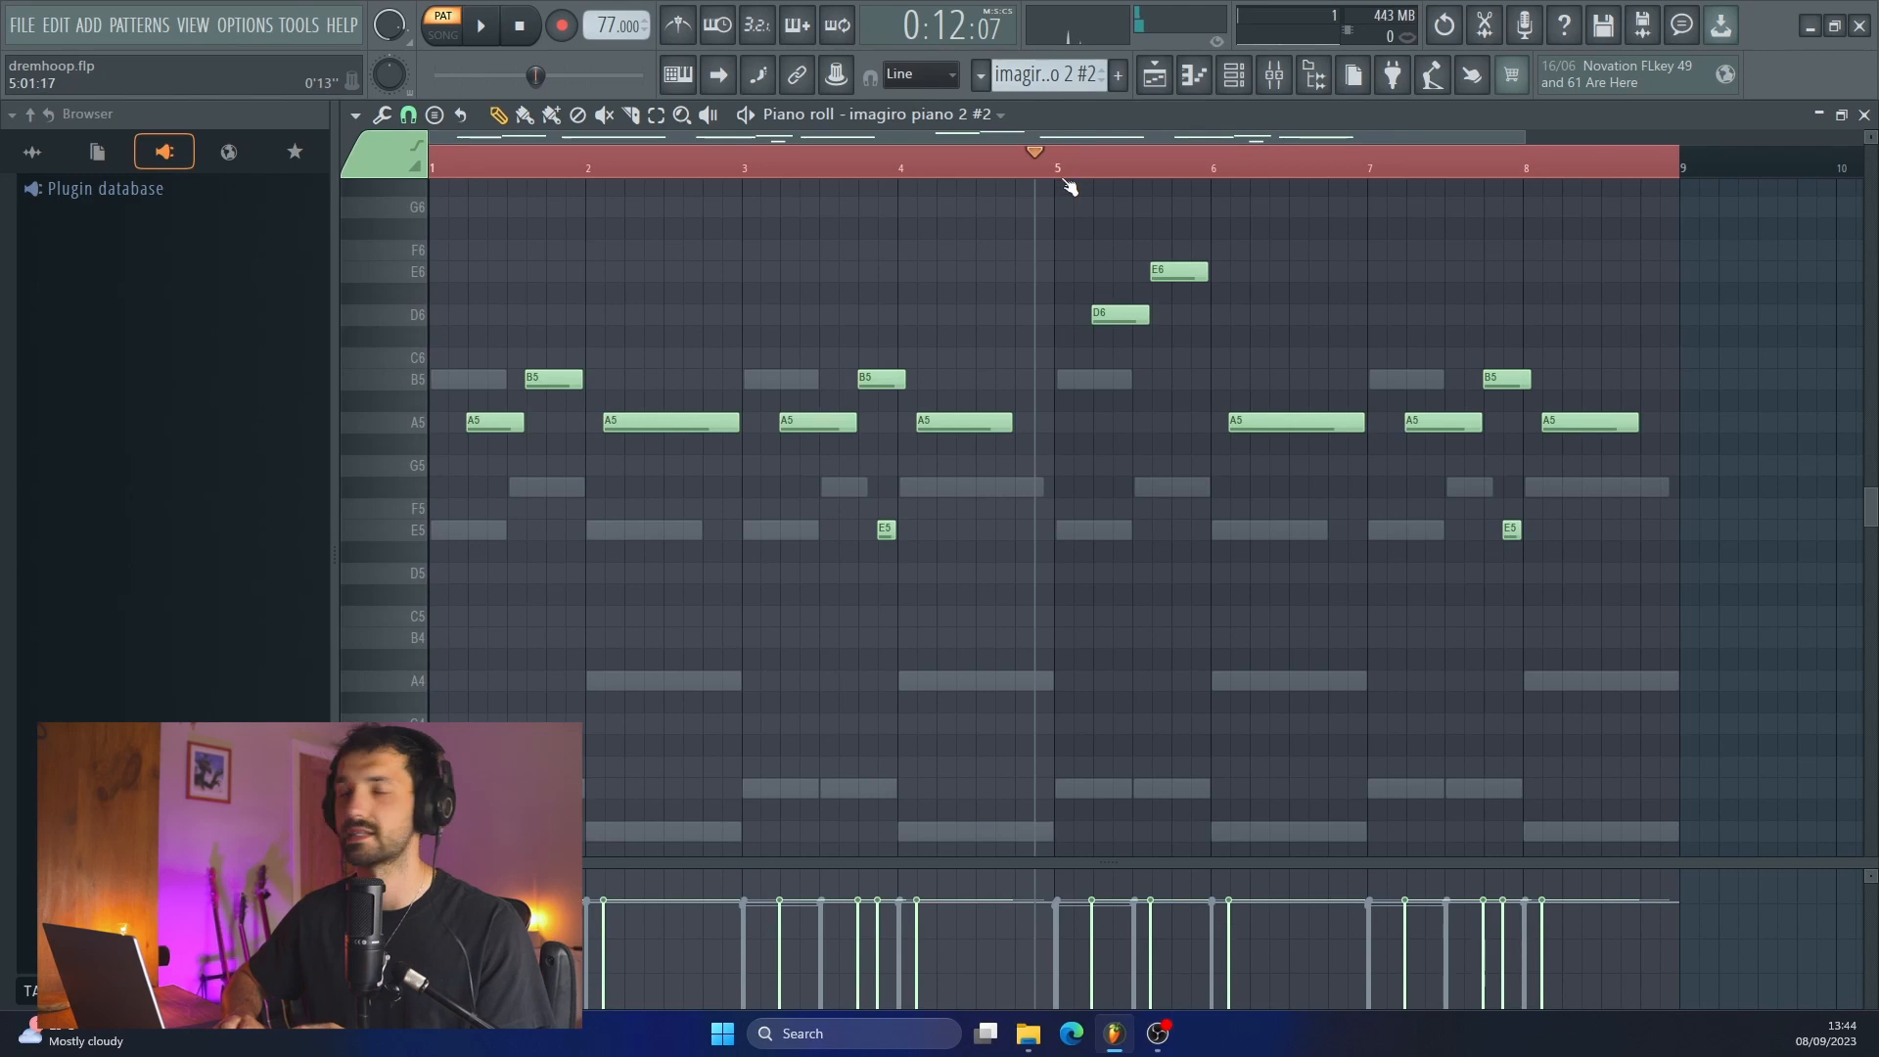
Step: Play the melody from bar 4, and rearrange the two raised bar 5 notes to E6 followed by D6
click(901, 173)
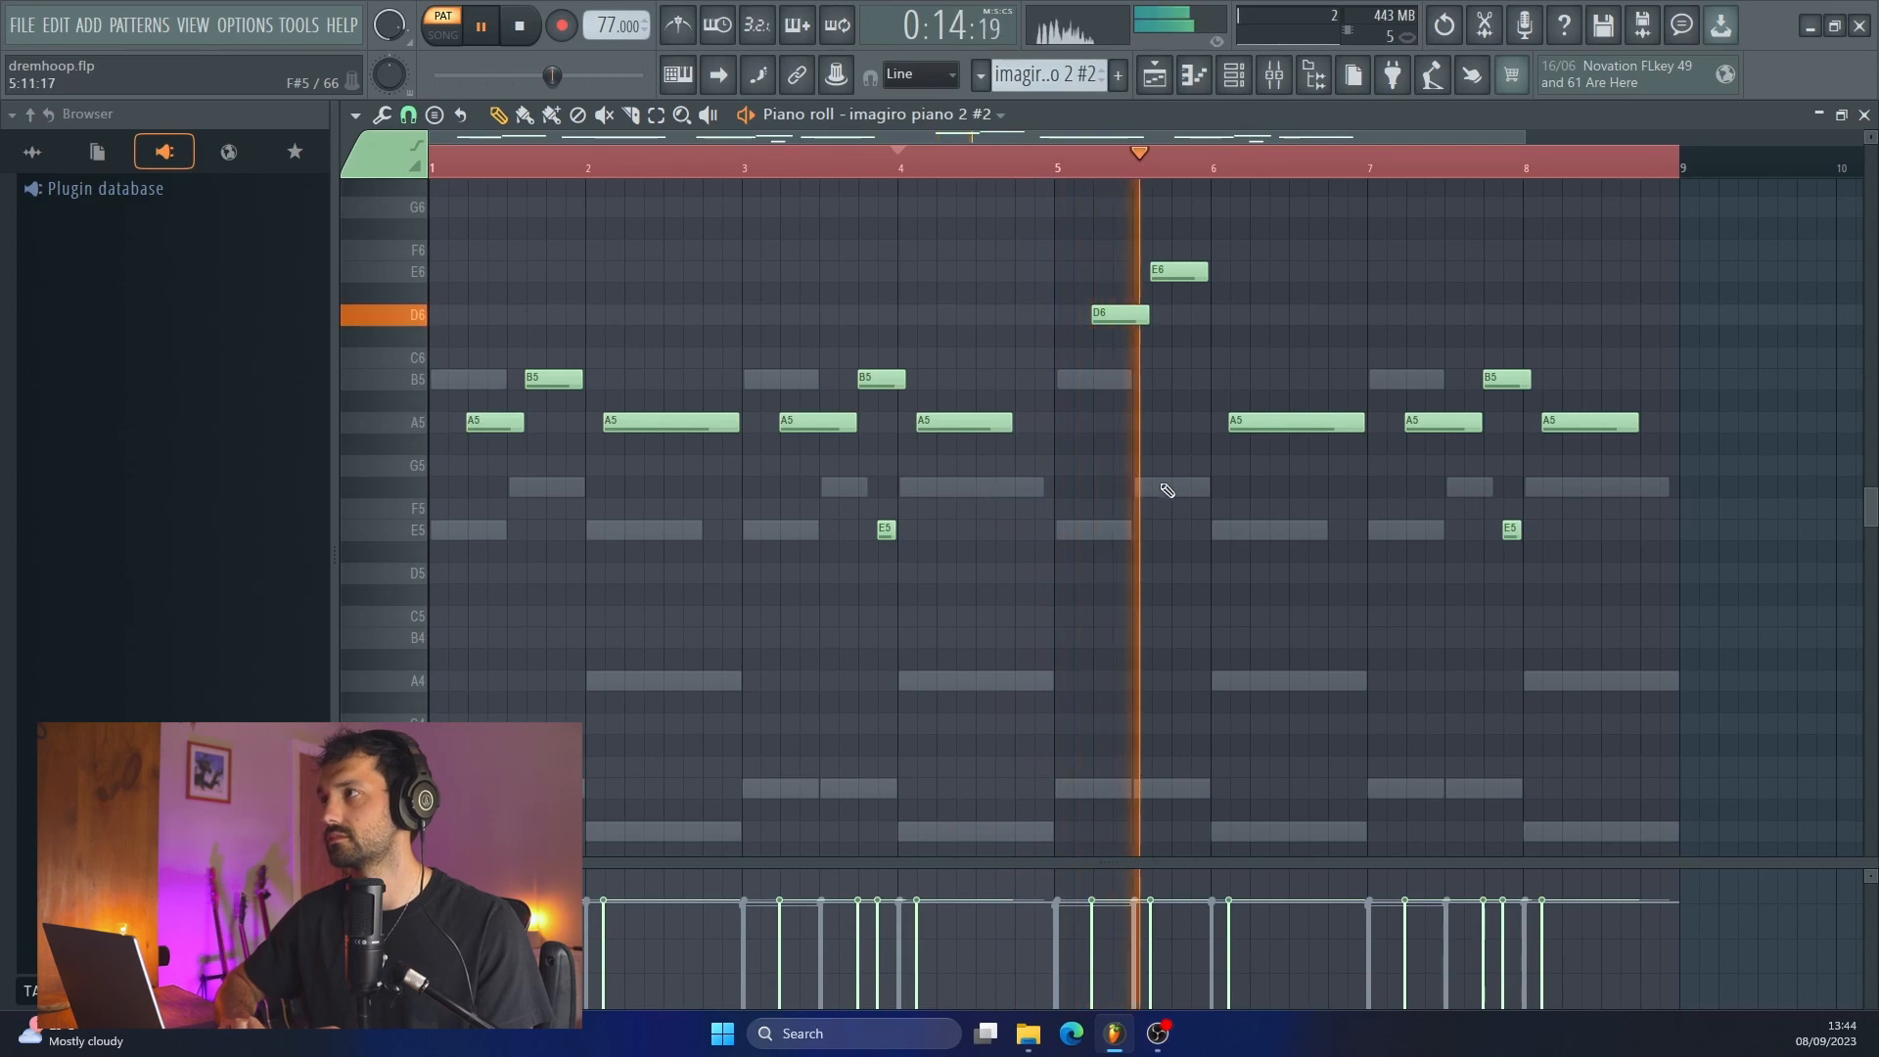
scroll(1087, 393, up, 1)
ctrl+scroll(1087, 393, up, 1)
key(space)
drag(1125, 370, 1199, 379)
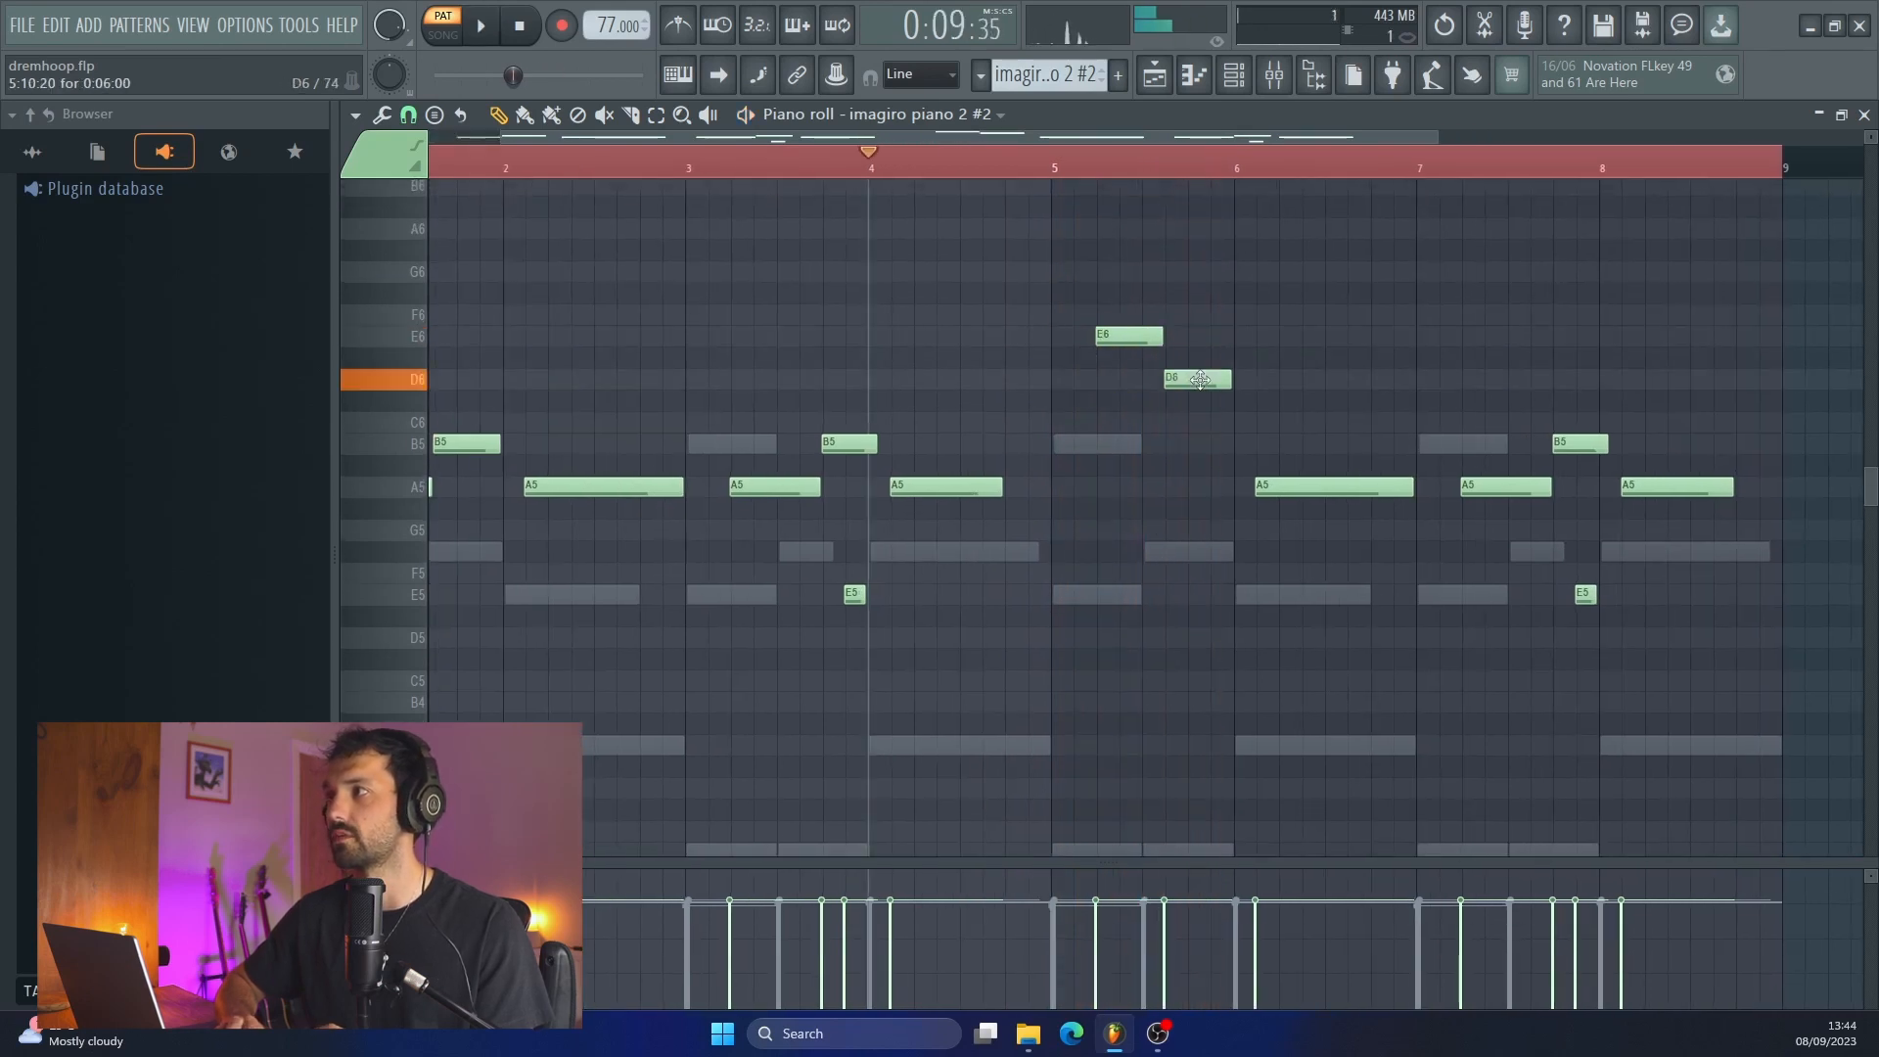
Step: Audition the passage into bar 5, and replace the D6 note following the E6 with an F#6 note
key(space)
click(1027, 159)
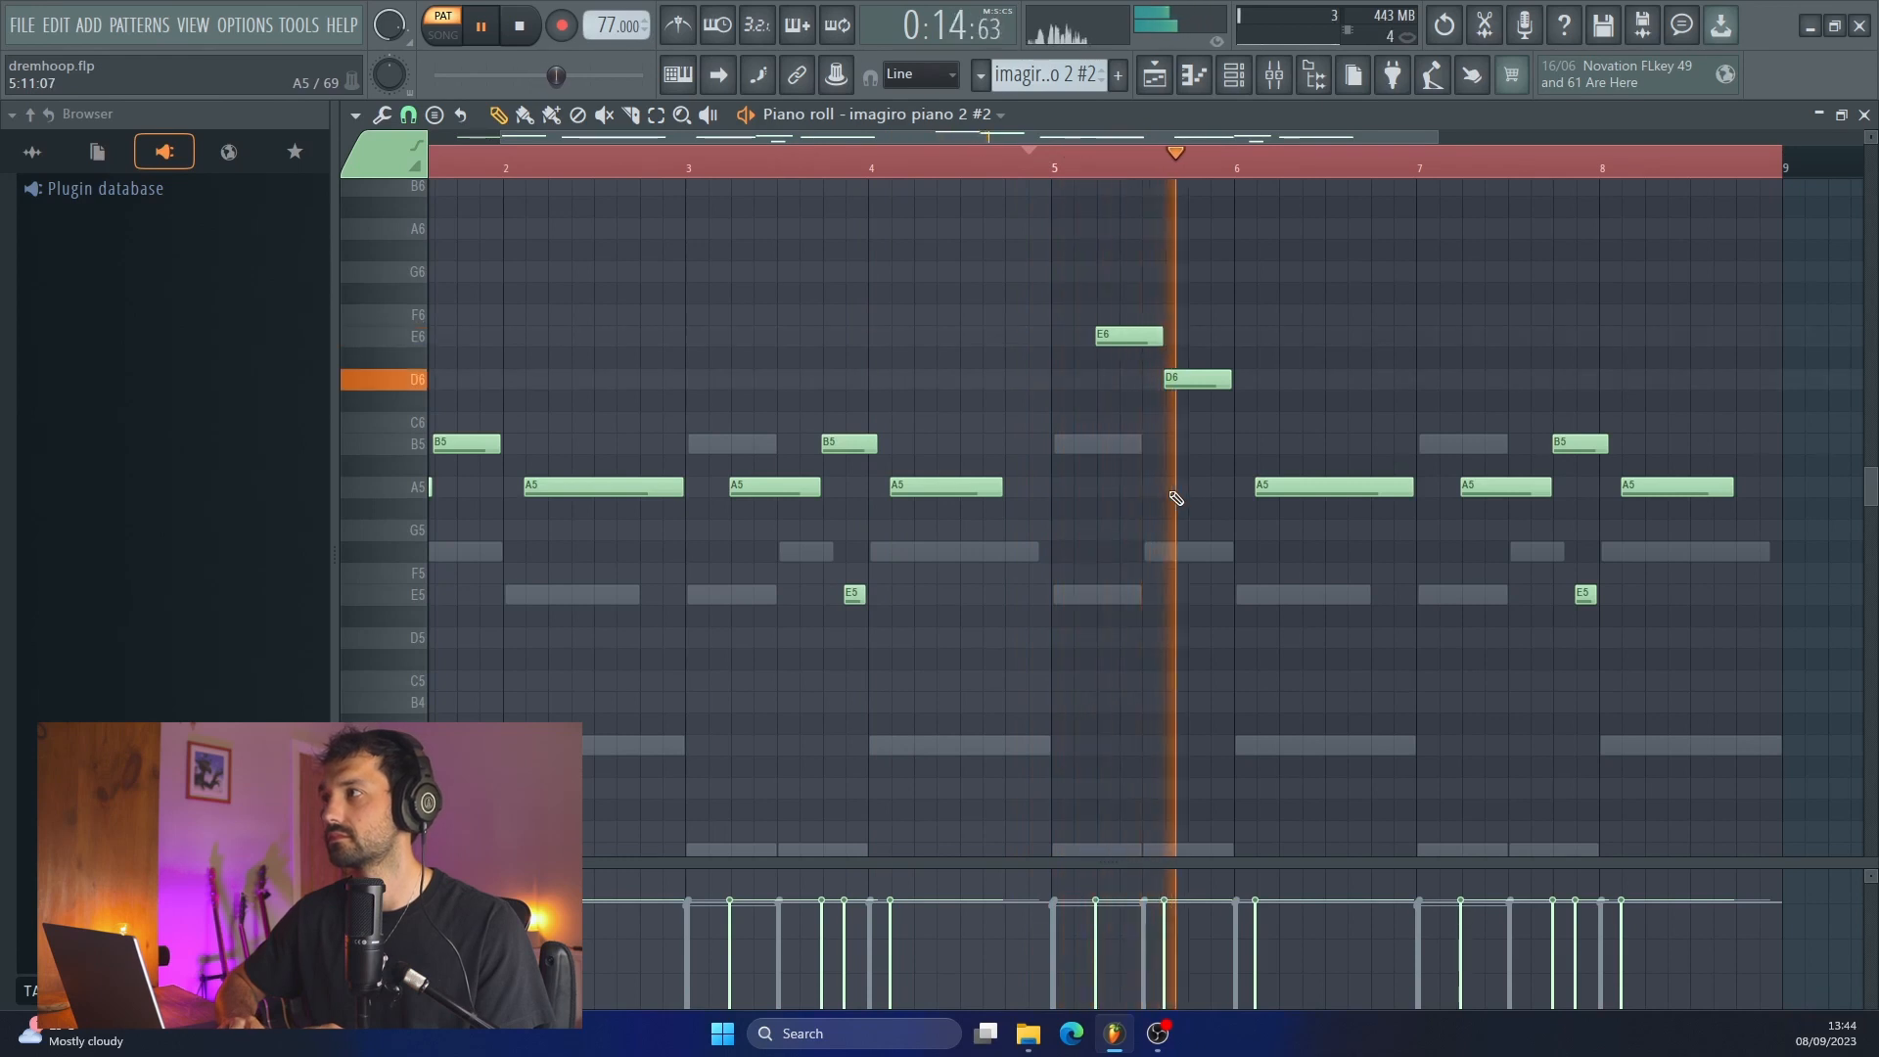
ctrl+scroll(1176, 498, up, 1)
key(space)
right_click(1213, 381)
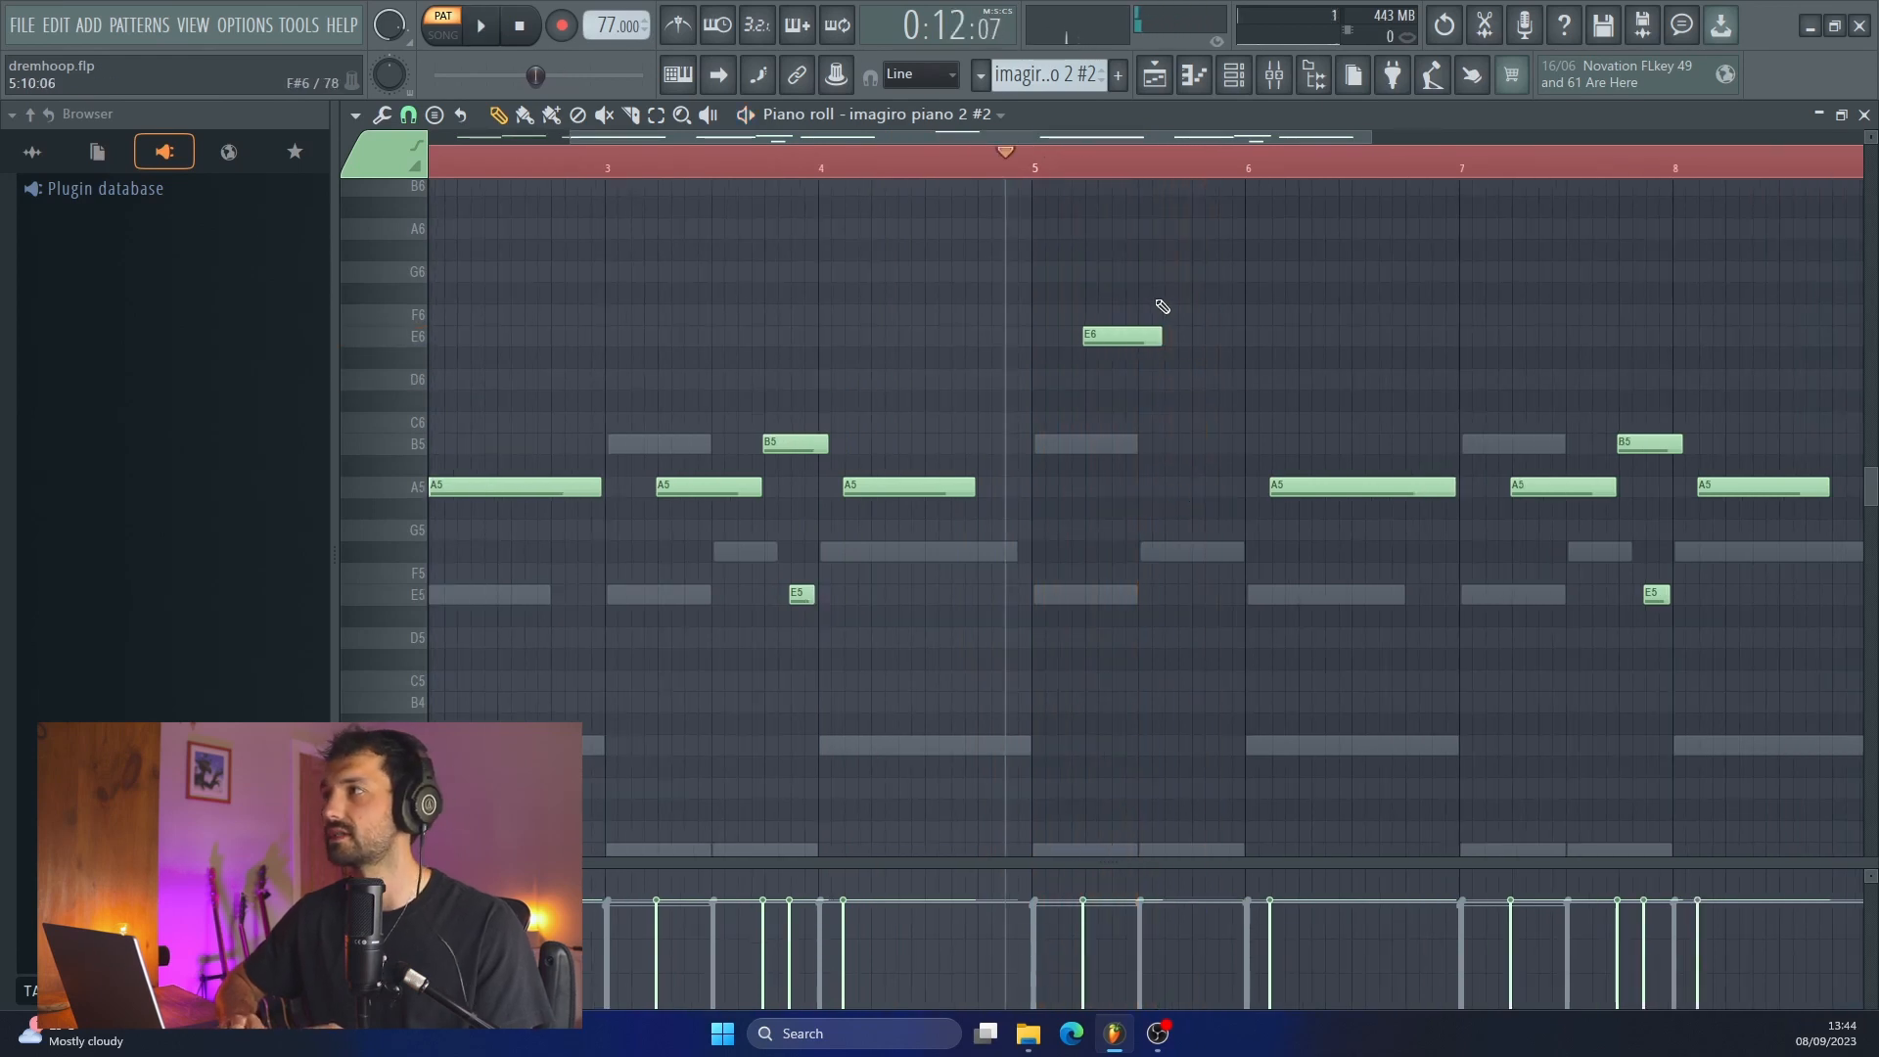
click(1137, 552)
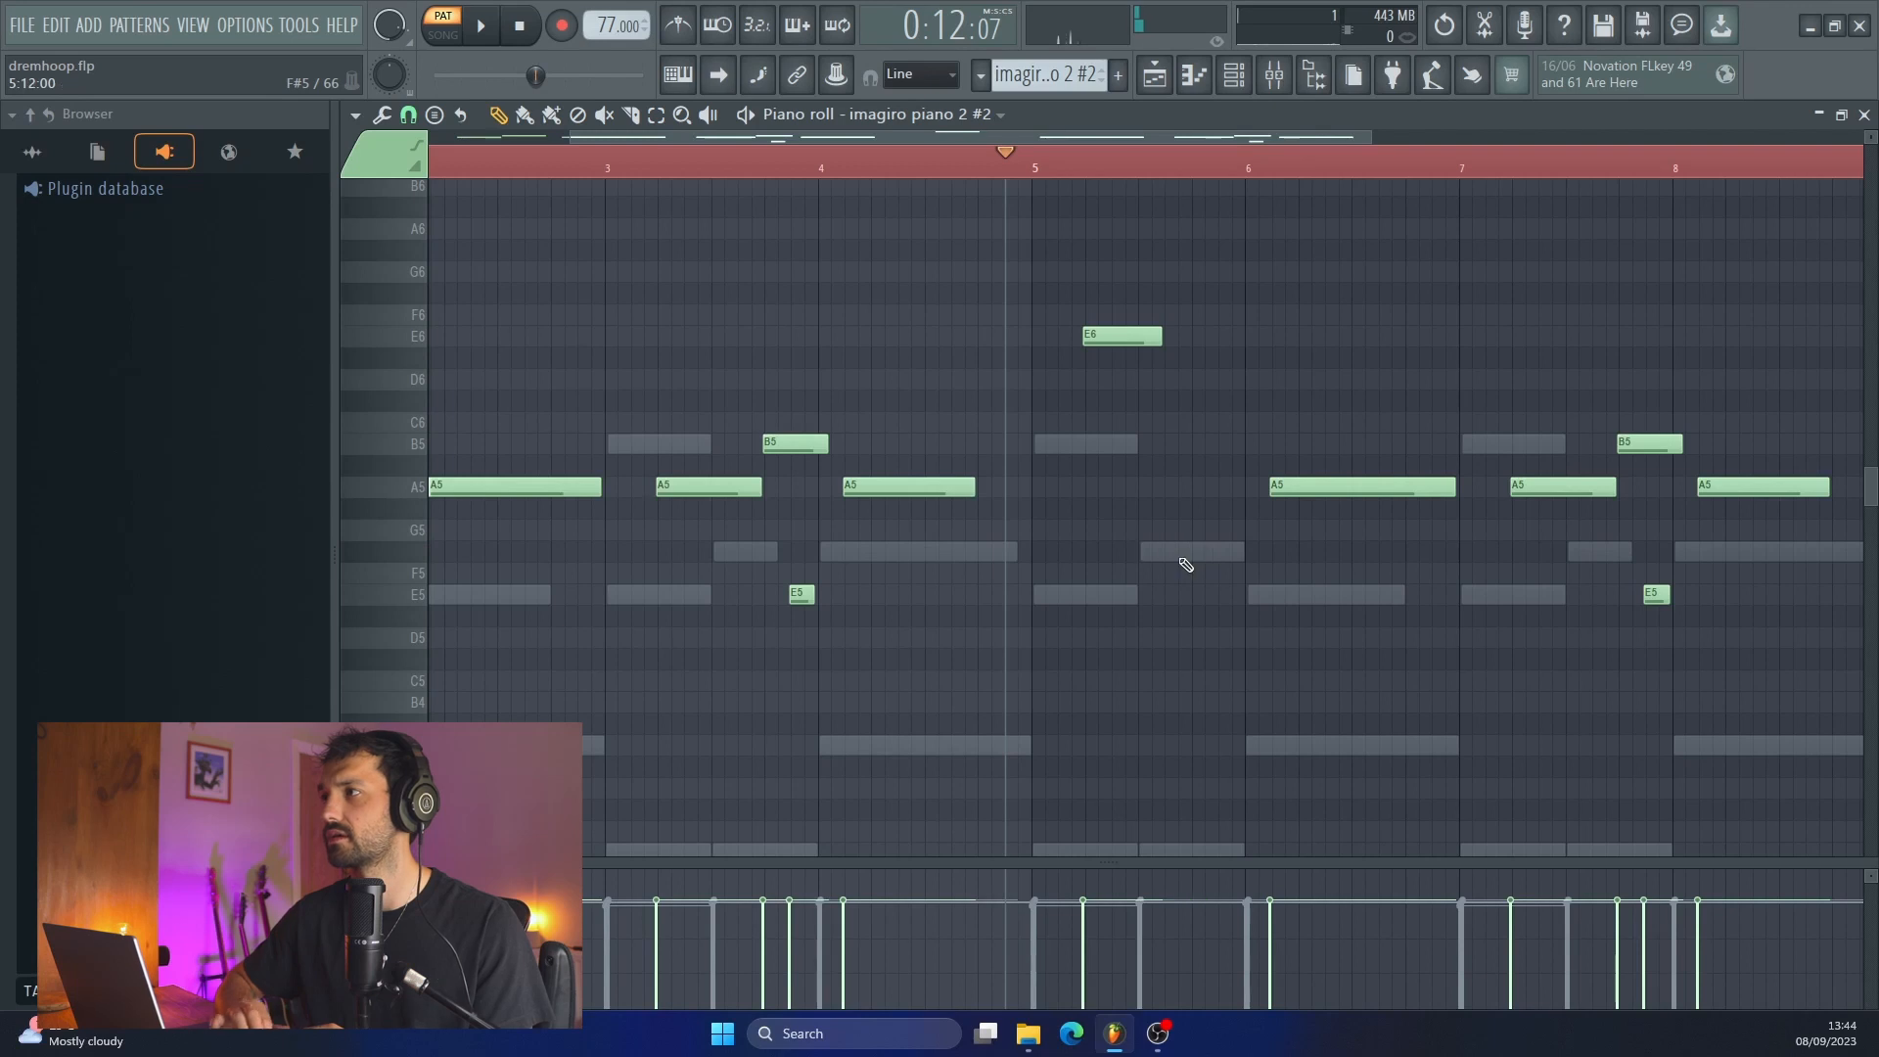
scroll(1184, 565, up, 2)
click(1154, 342)
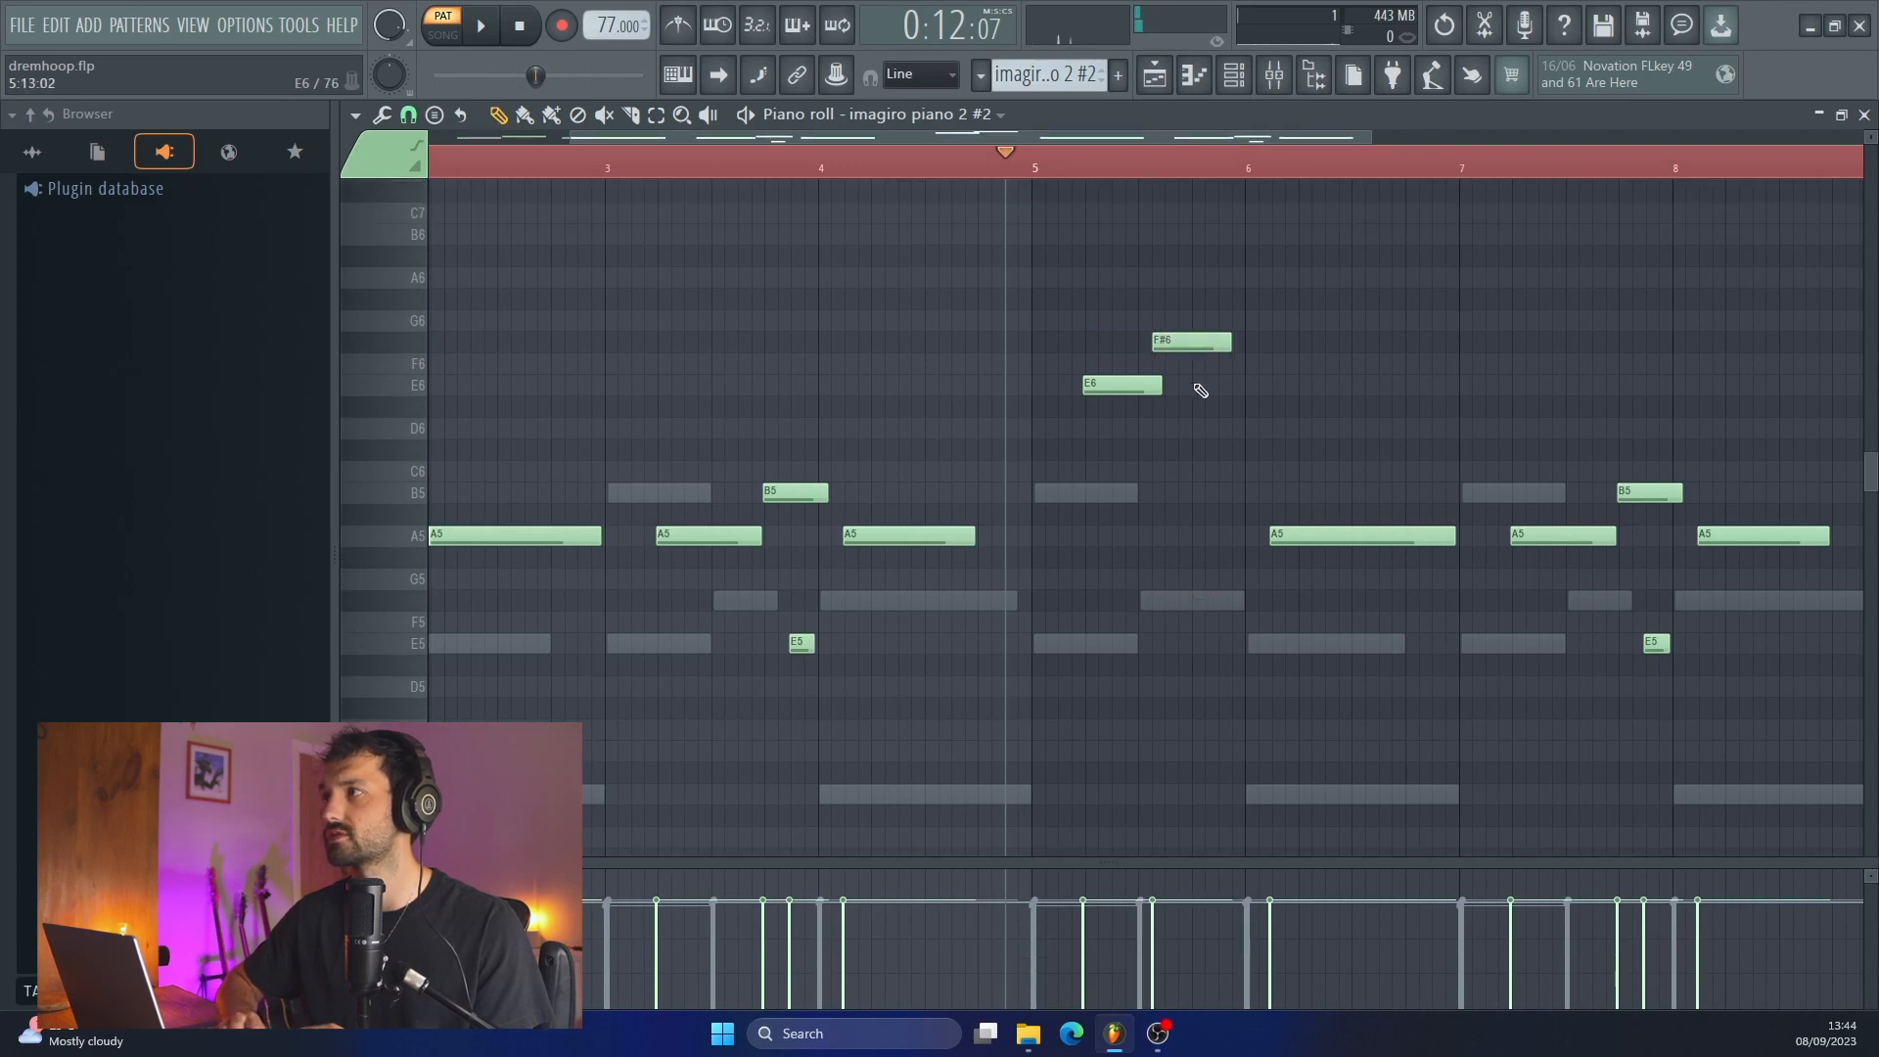
Step: Play back the reworked second half, and add overlapping B5 and D6 notes leading from the end of bar 4 into bar 5
scroll(1195, 385, left, 3)
scroll(1195, 386, down, 1)
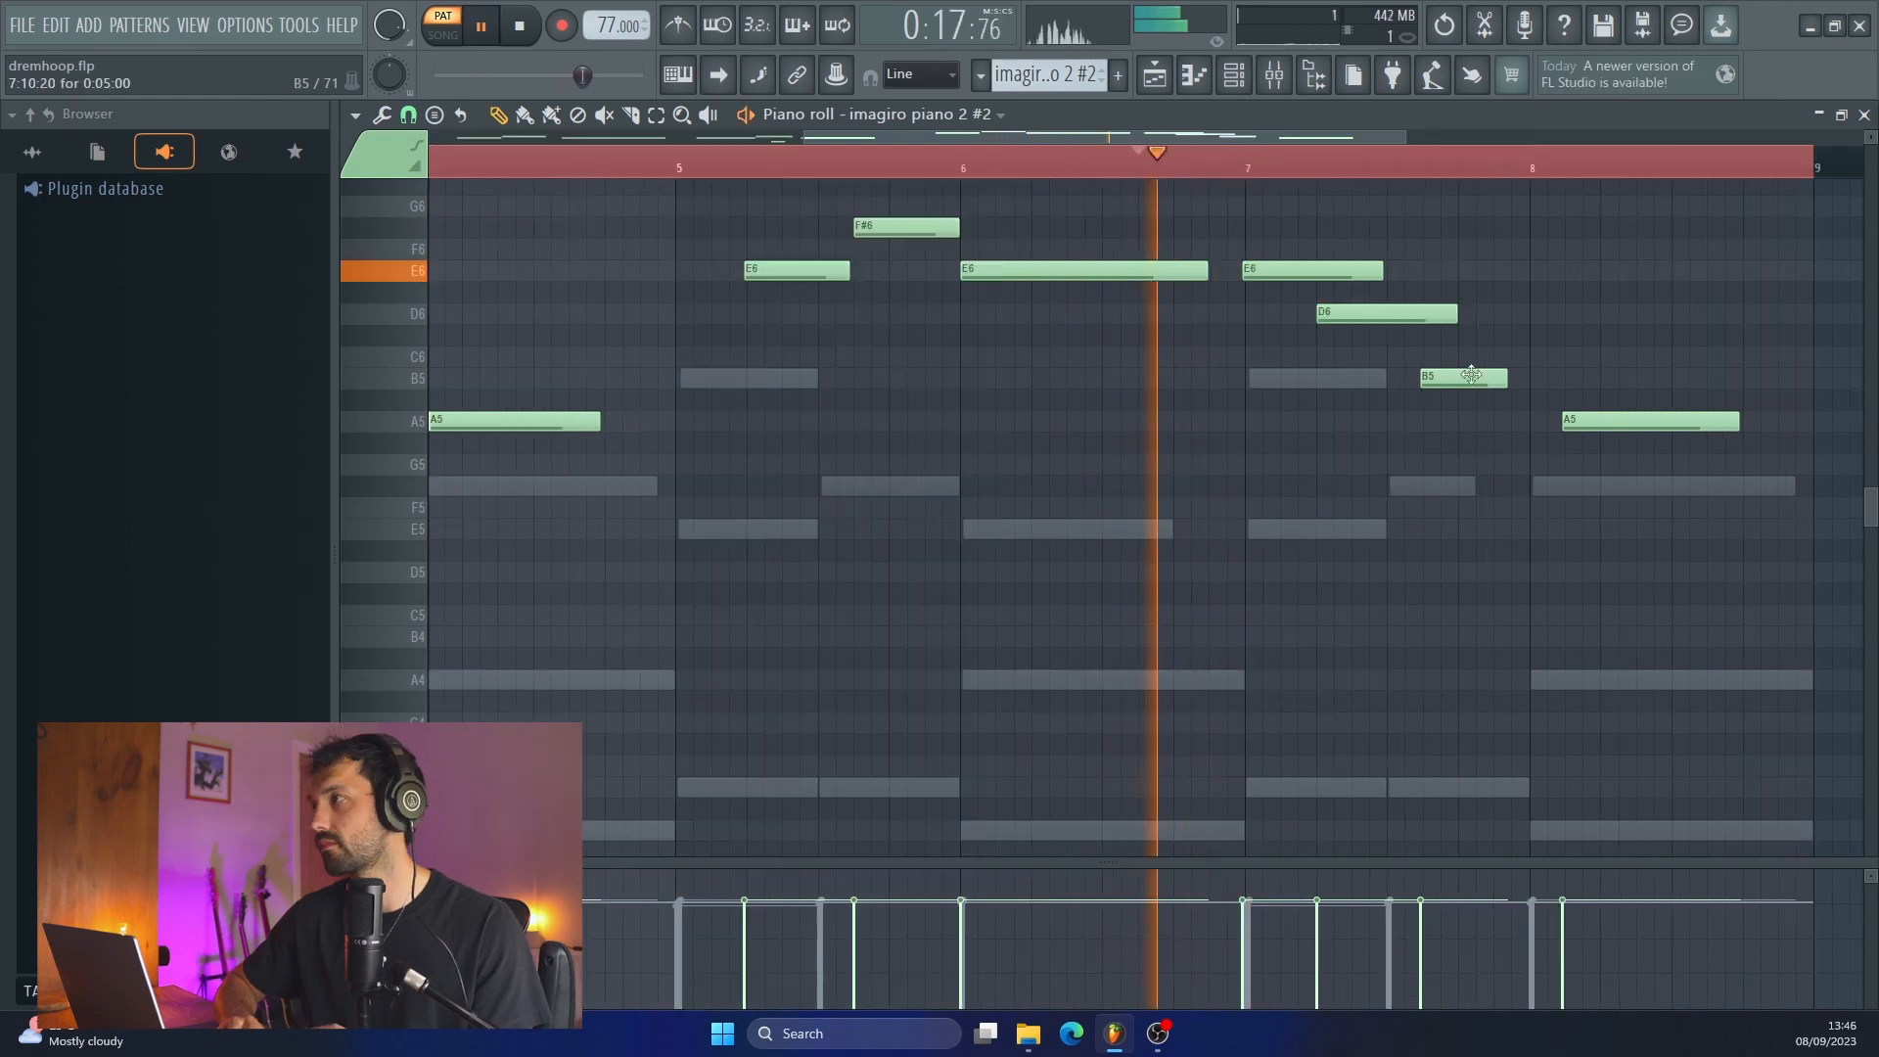
scroll(1470, 375, down, 3)
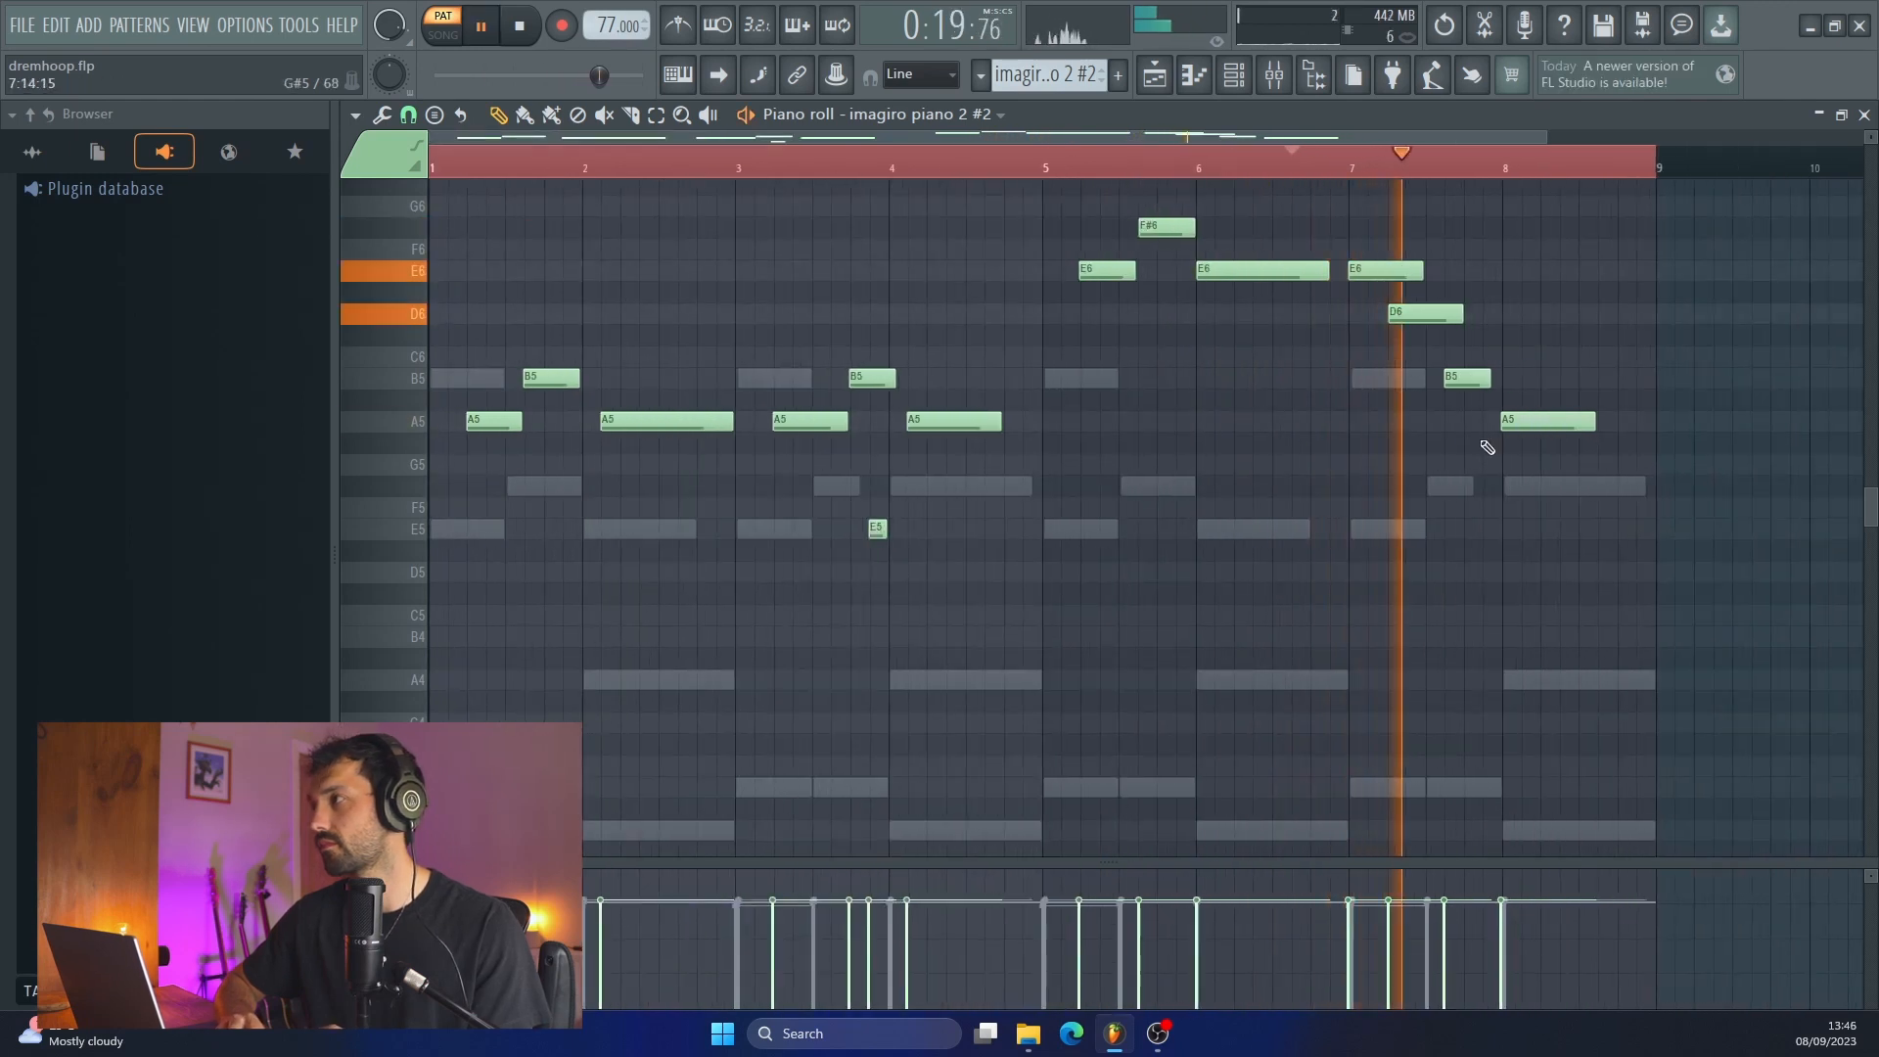
scroll(1487, 447, up, 3)
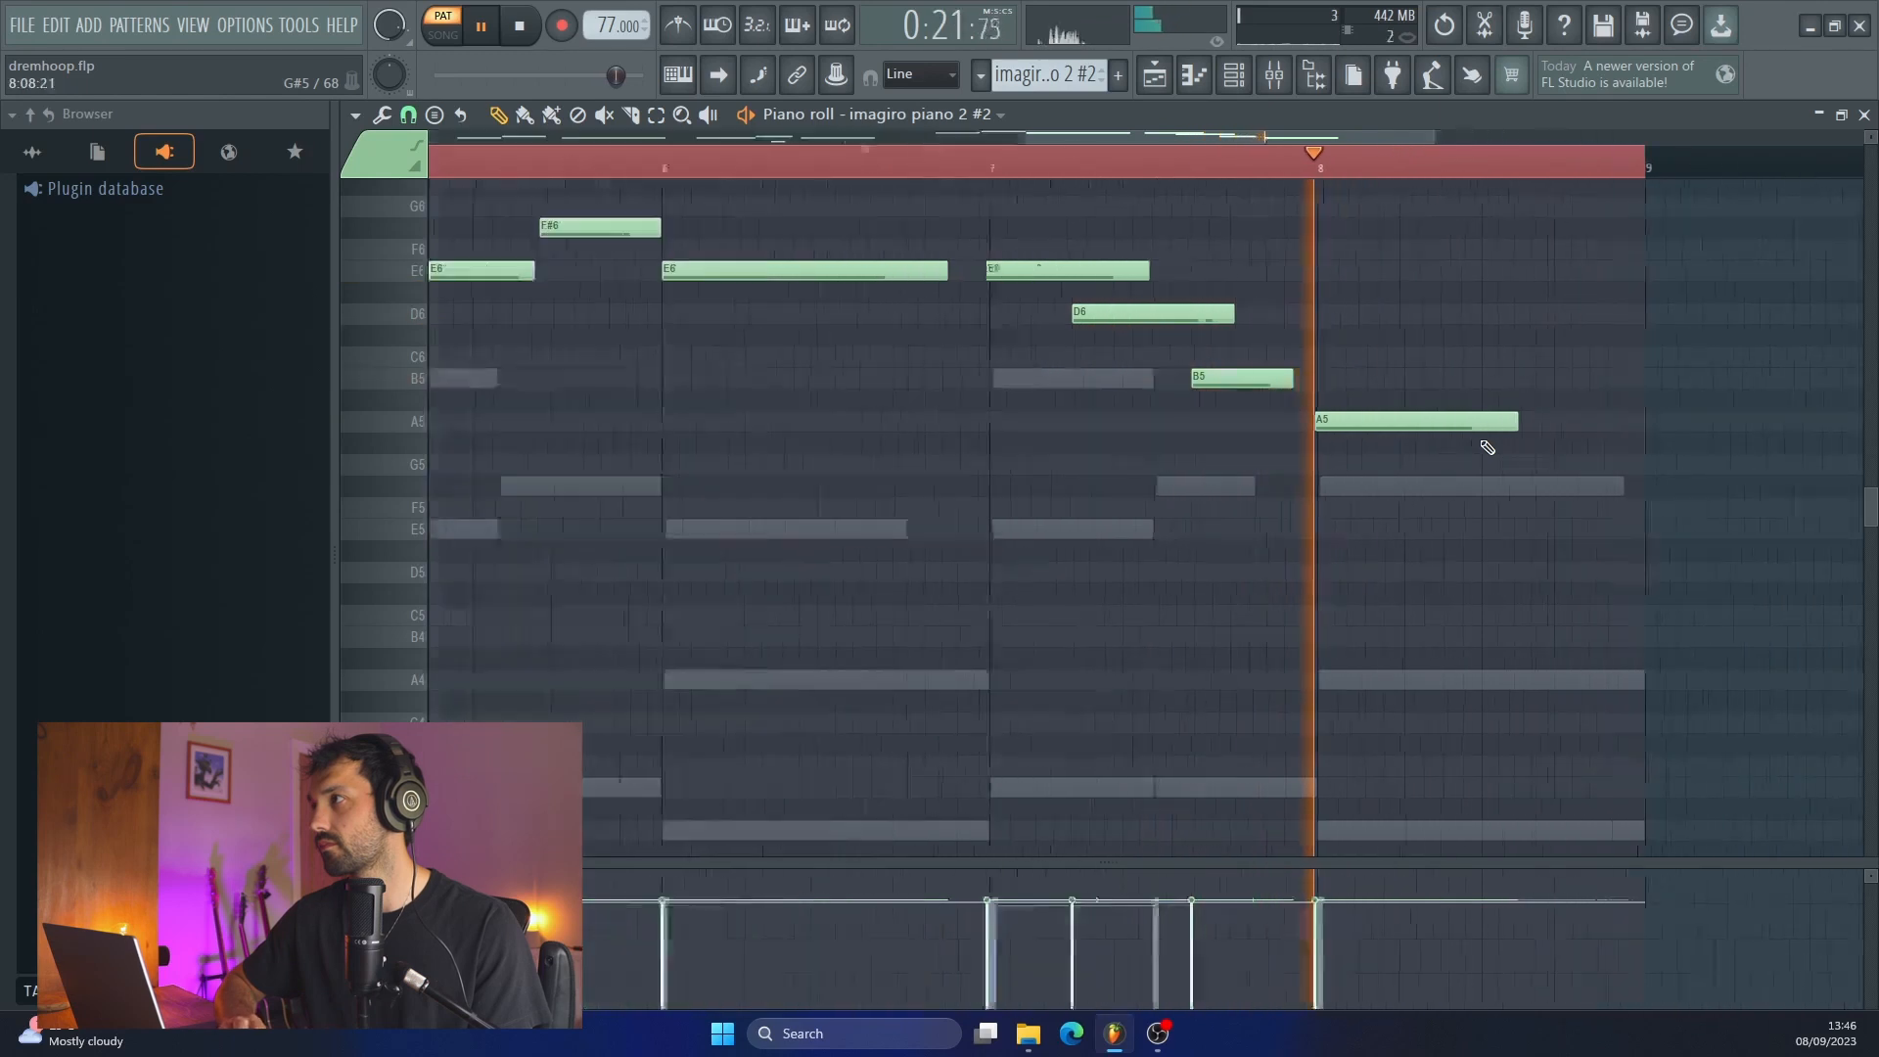
scroll(1487, 447, up, 1)
scroll(1216, 453, left, 2)
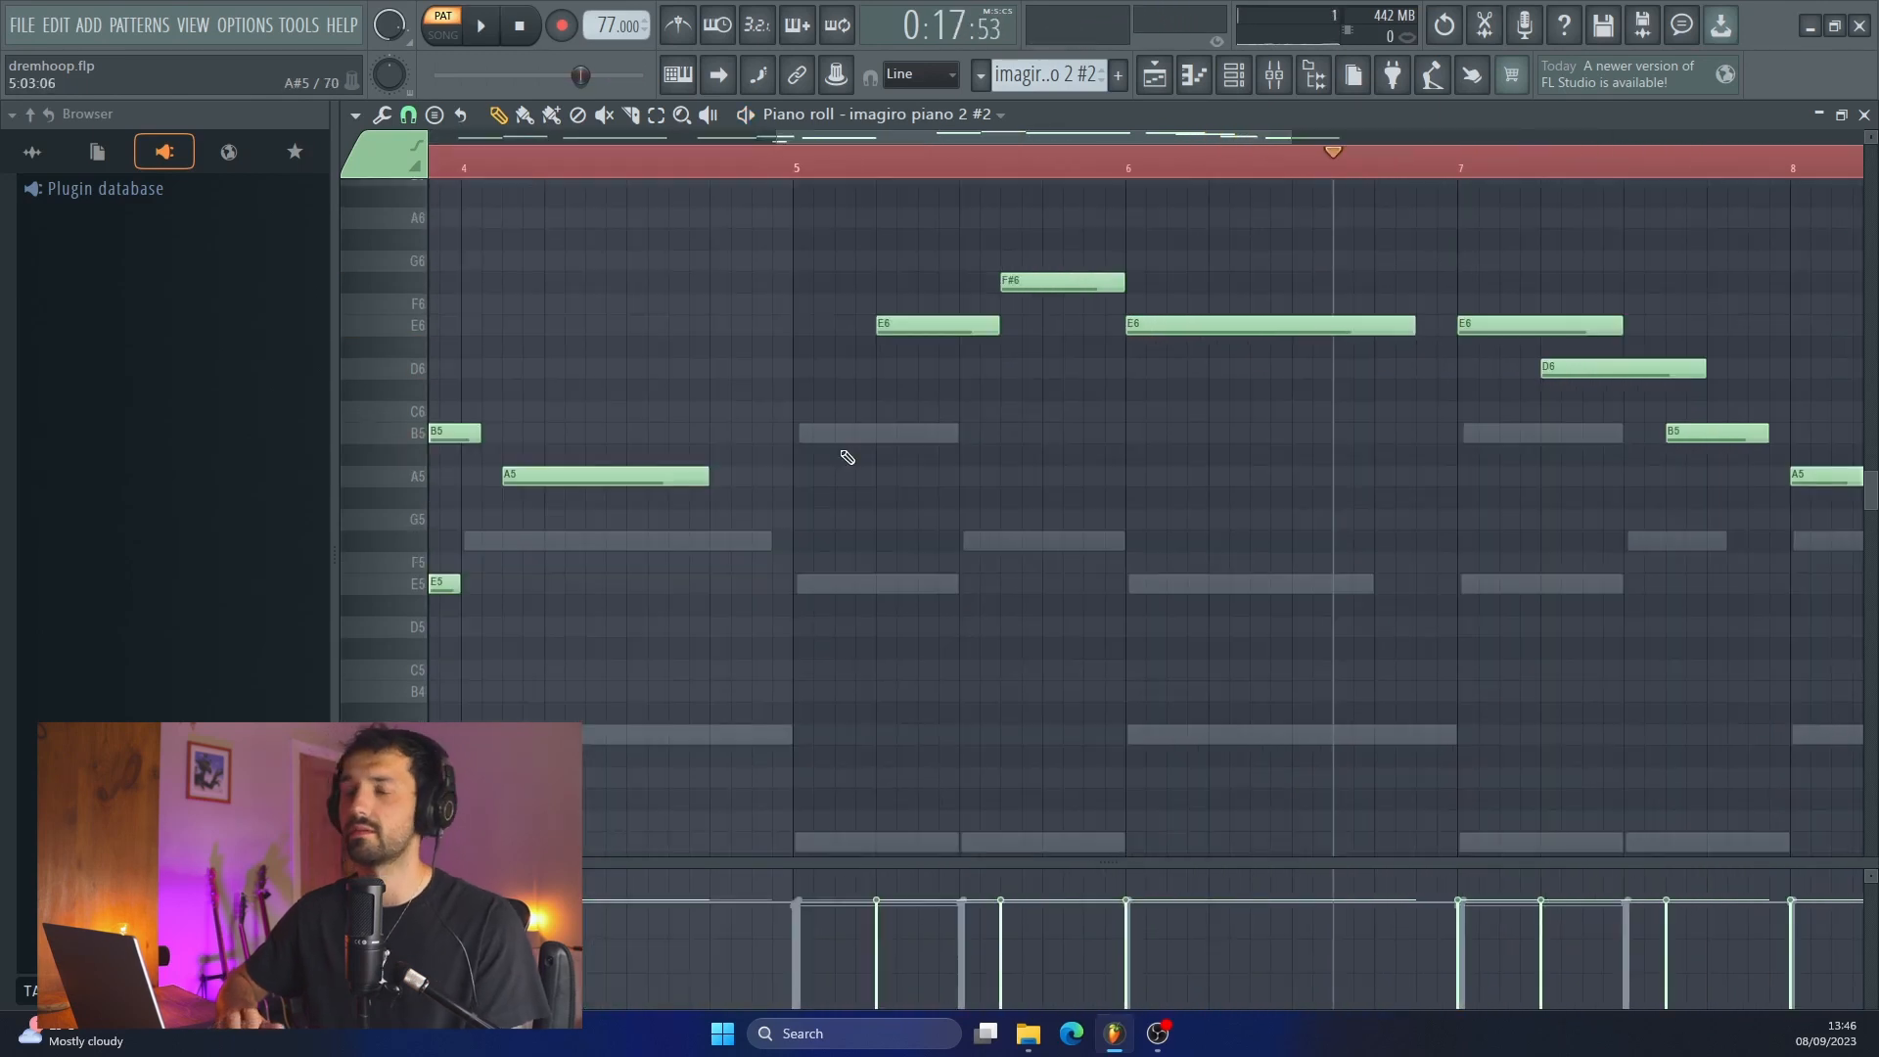
click(494, 172)
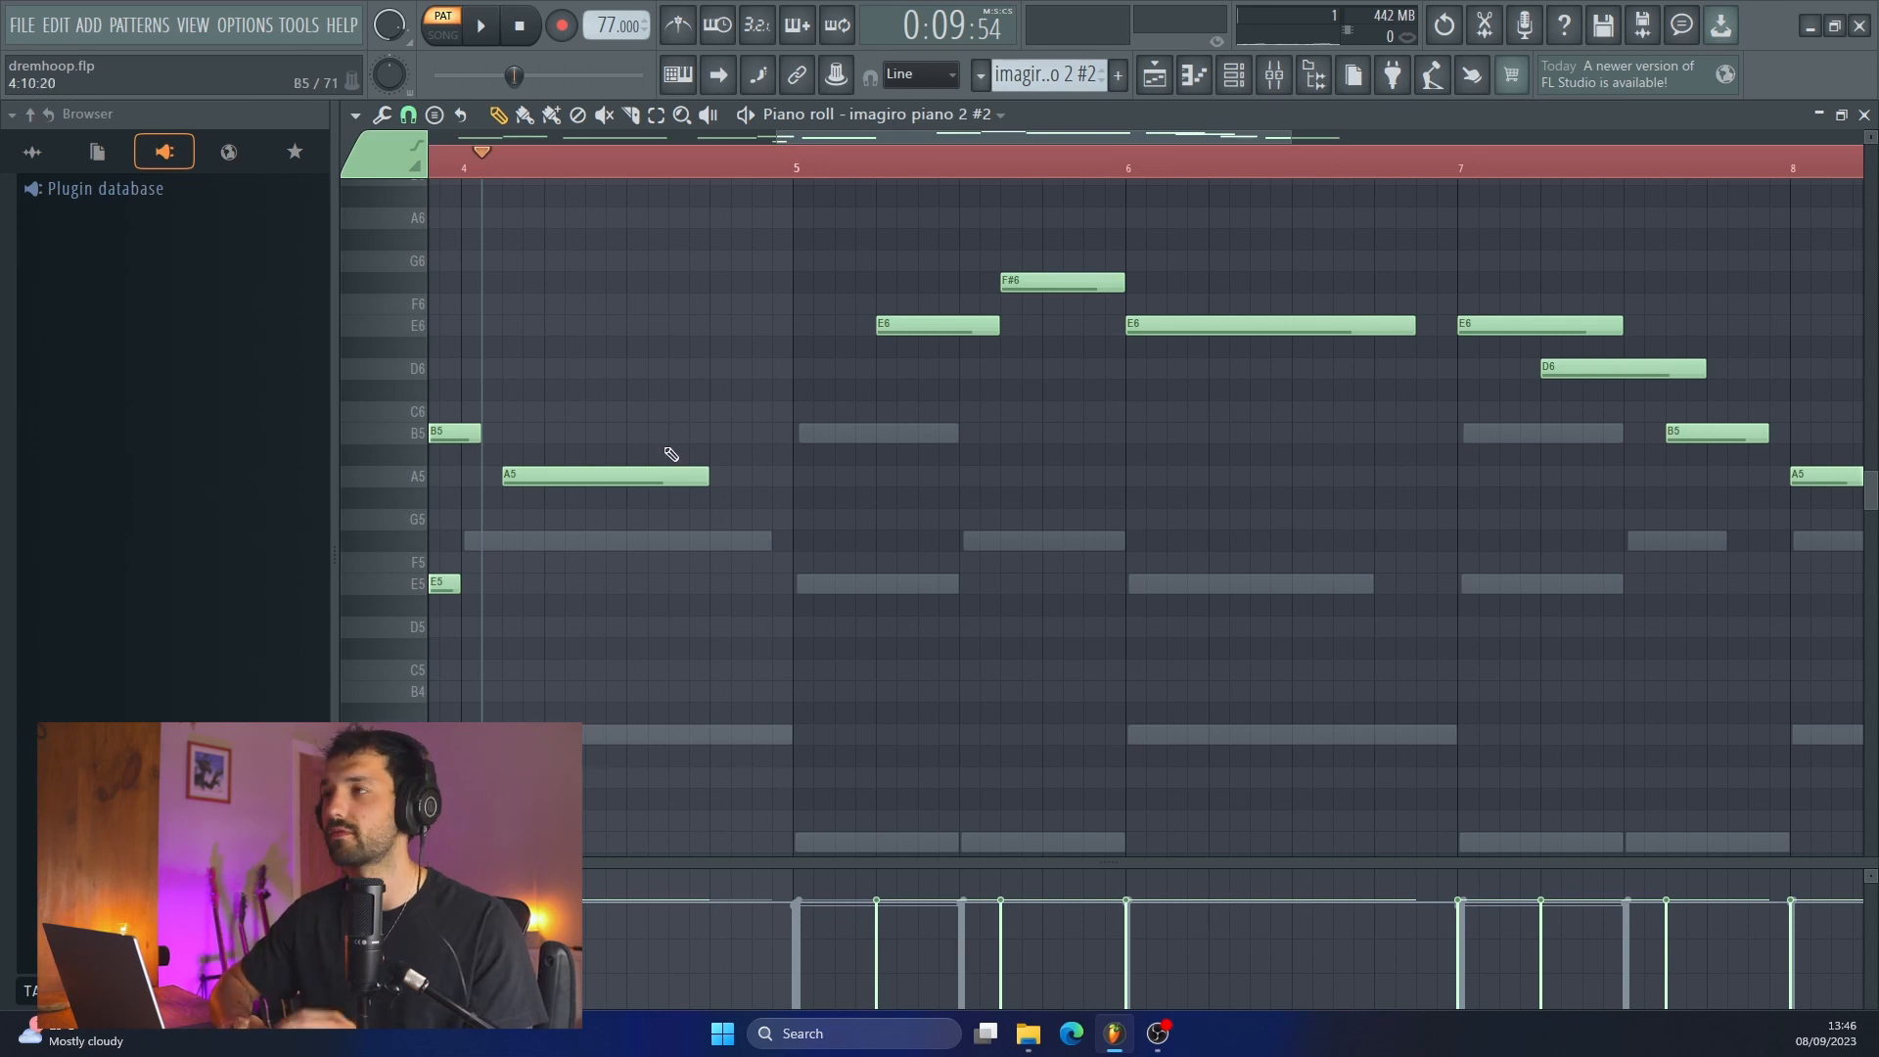
click(722, 437)
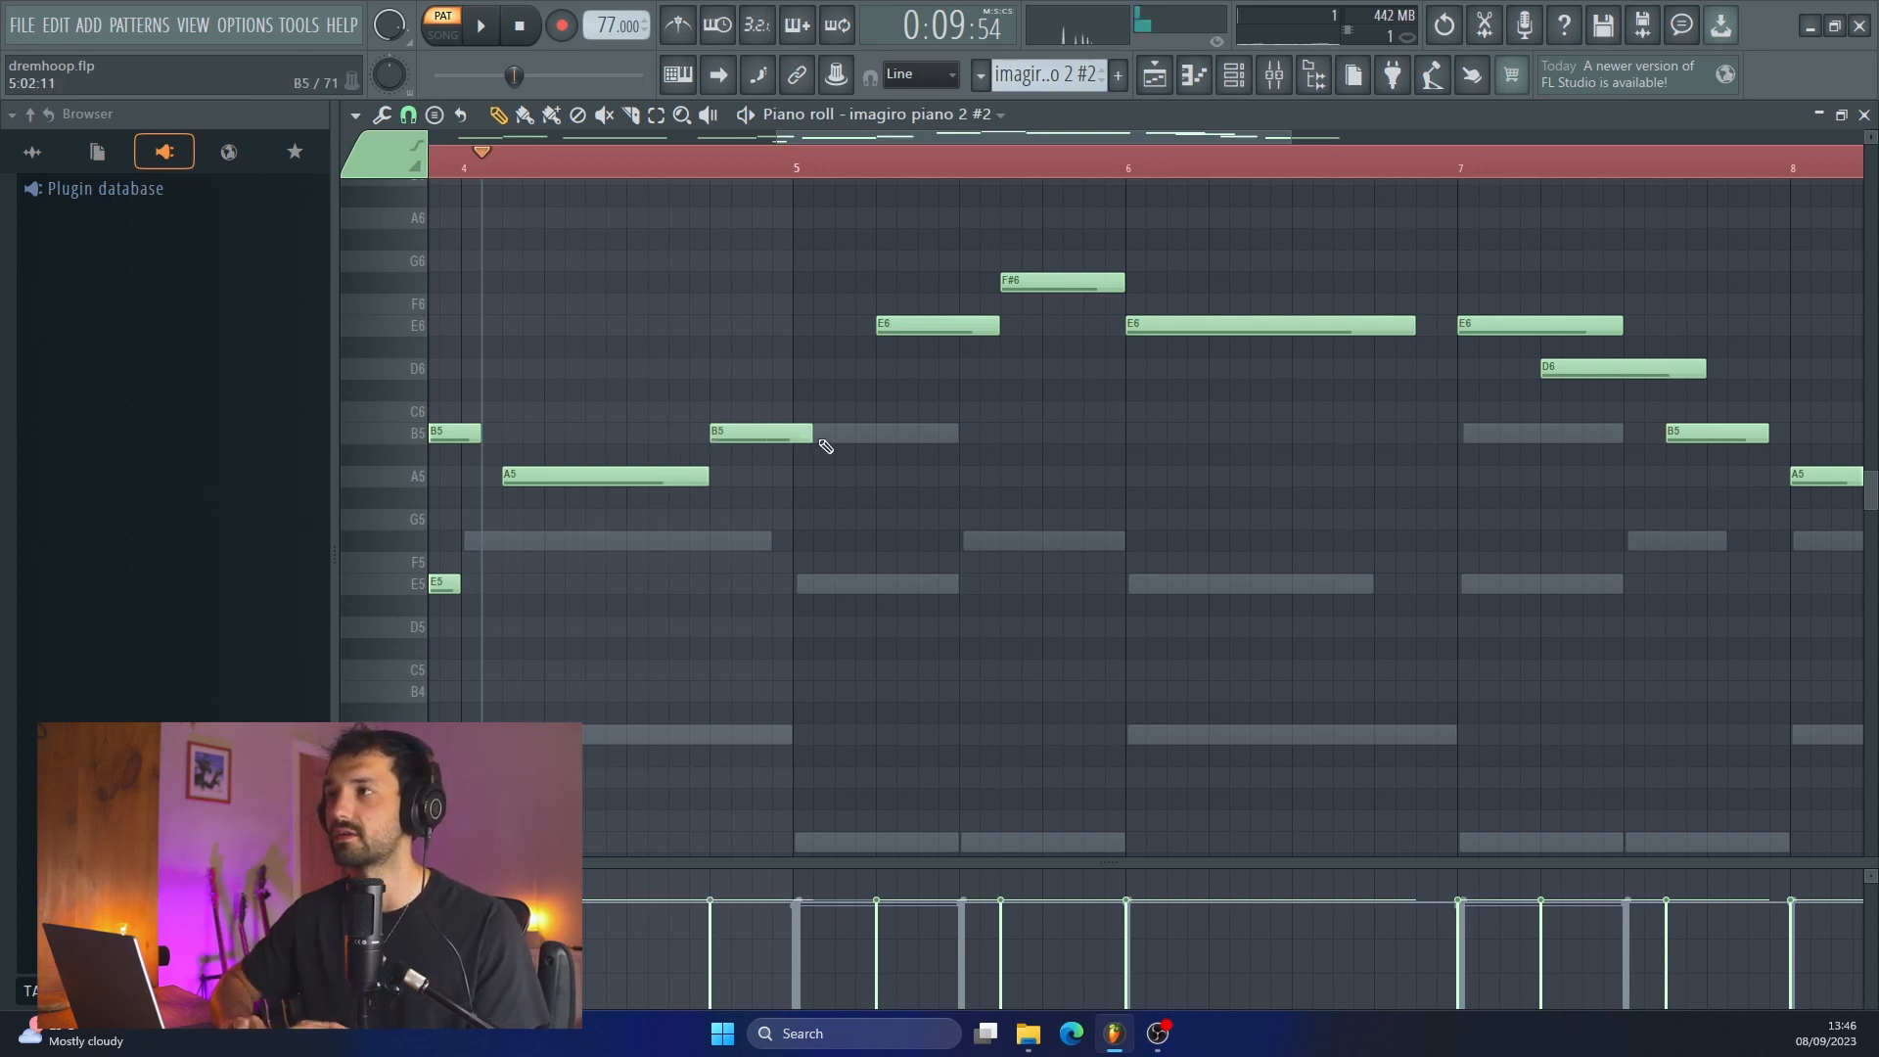
Step: Play back the melody from the middle of bar 4 through the new transition, and select all its notes
click(663, 174)
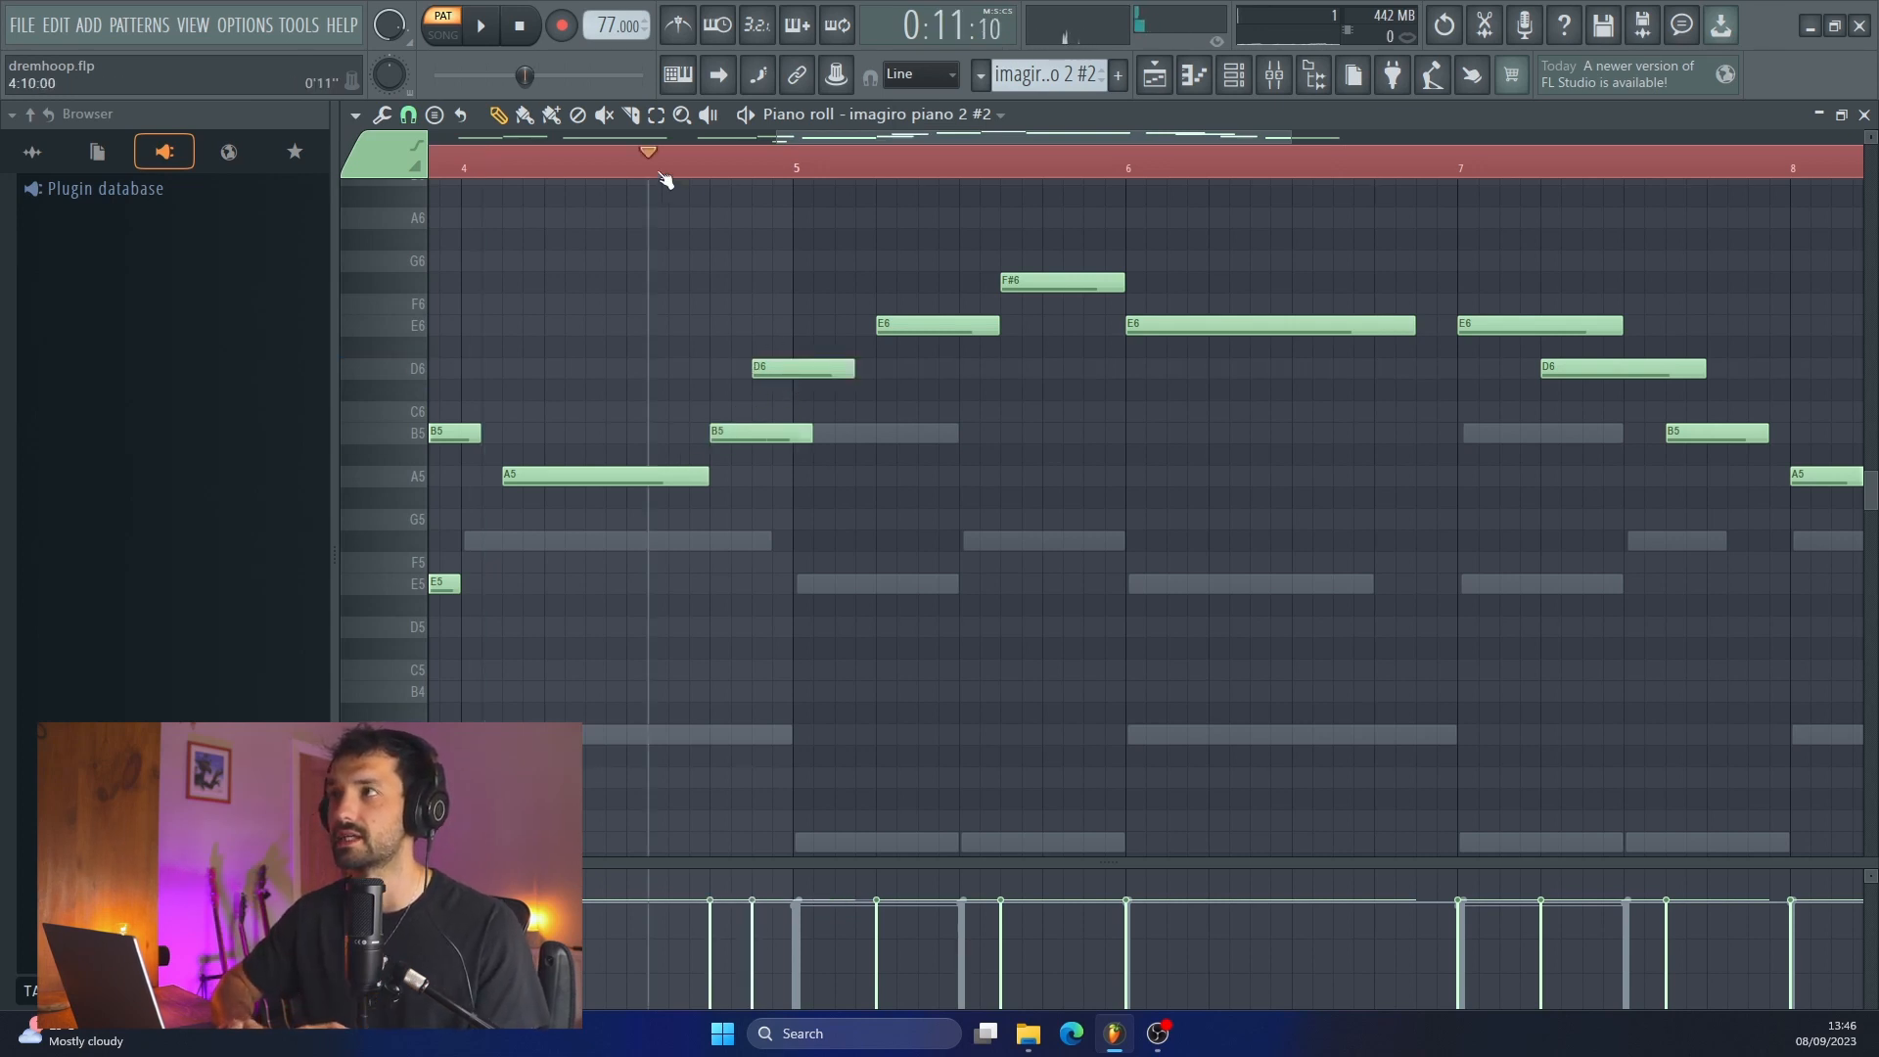
key(space)
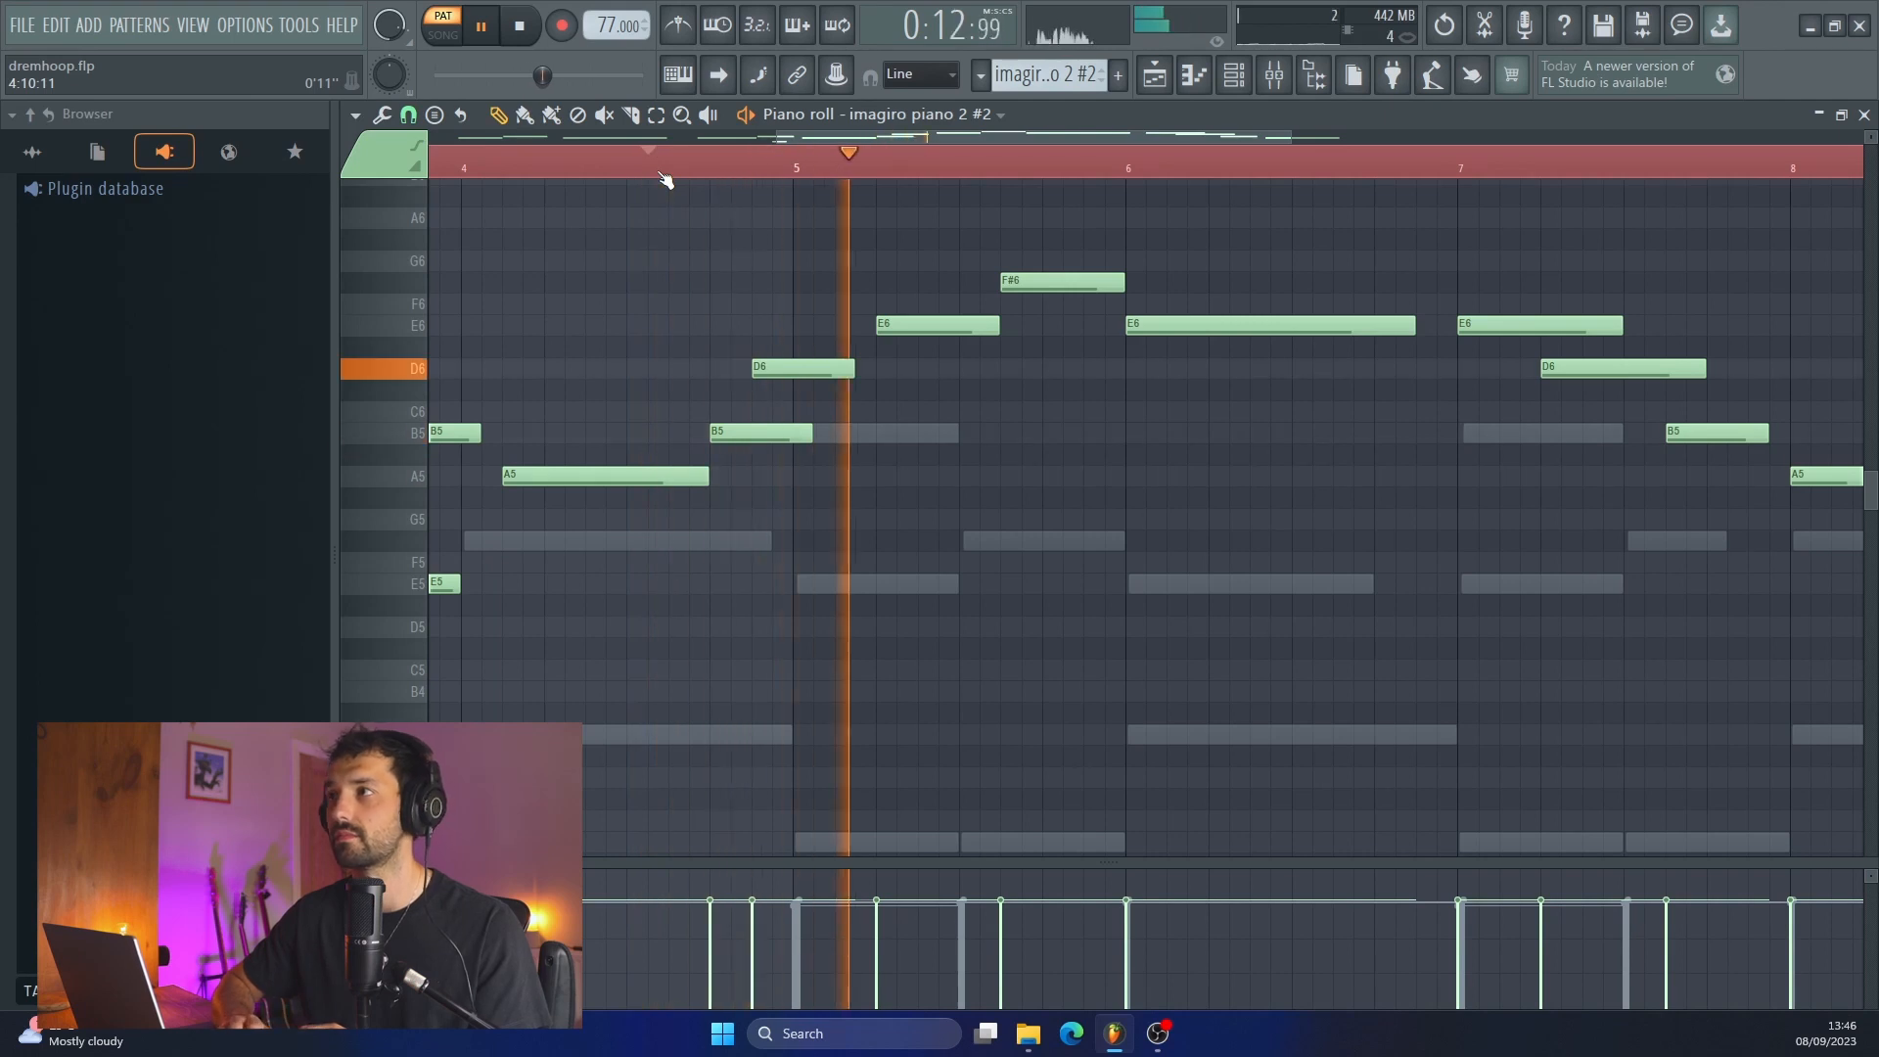
scroll(724, 323, down, 1)
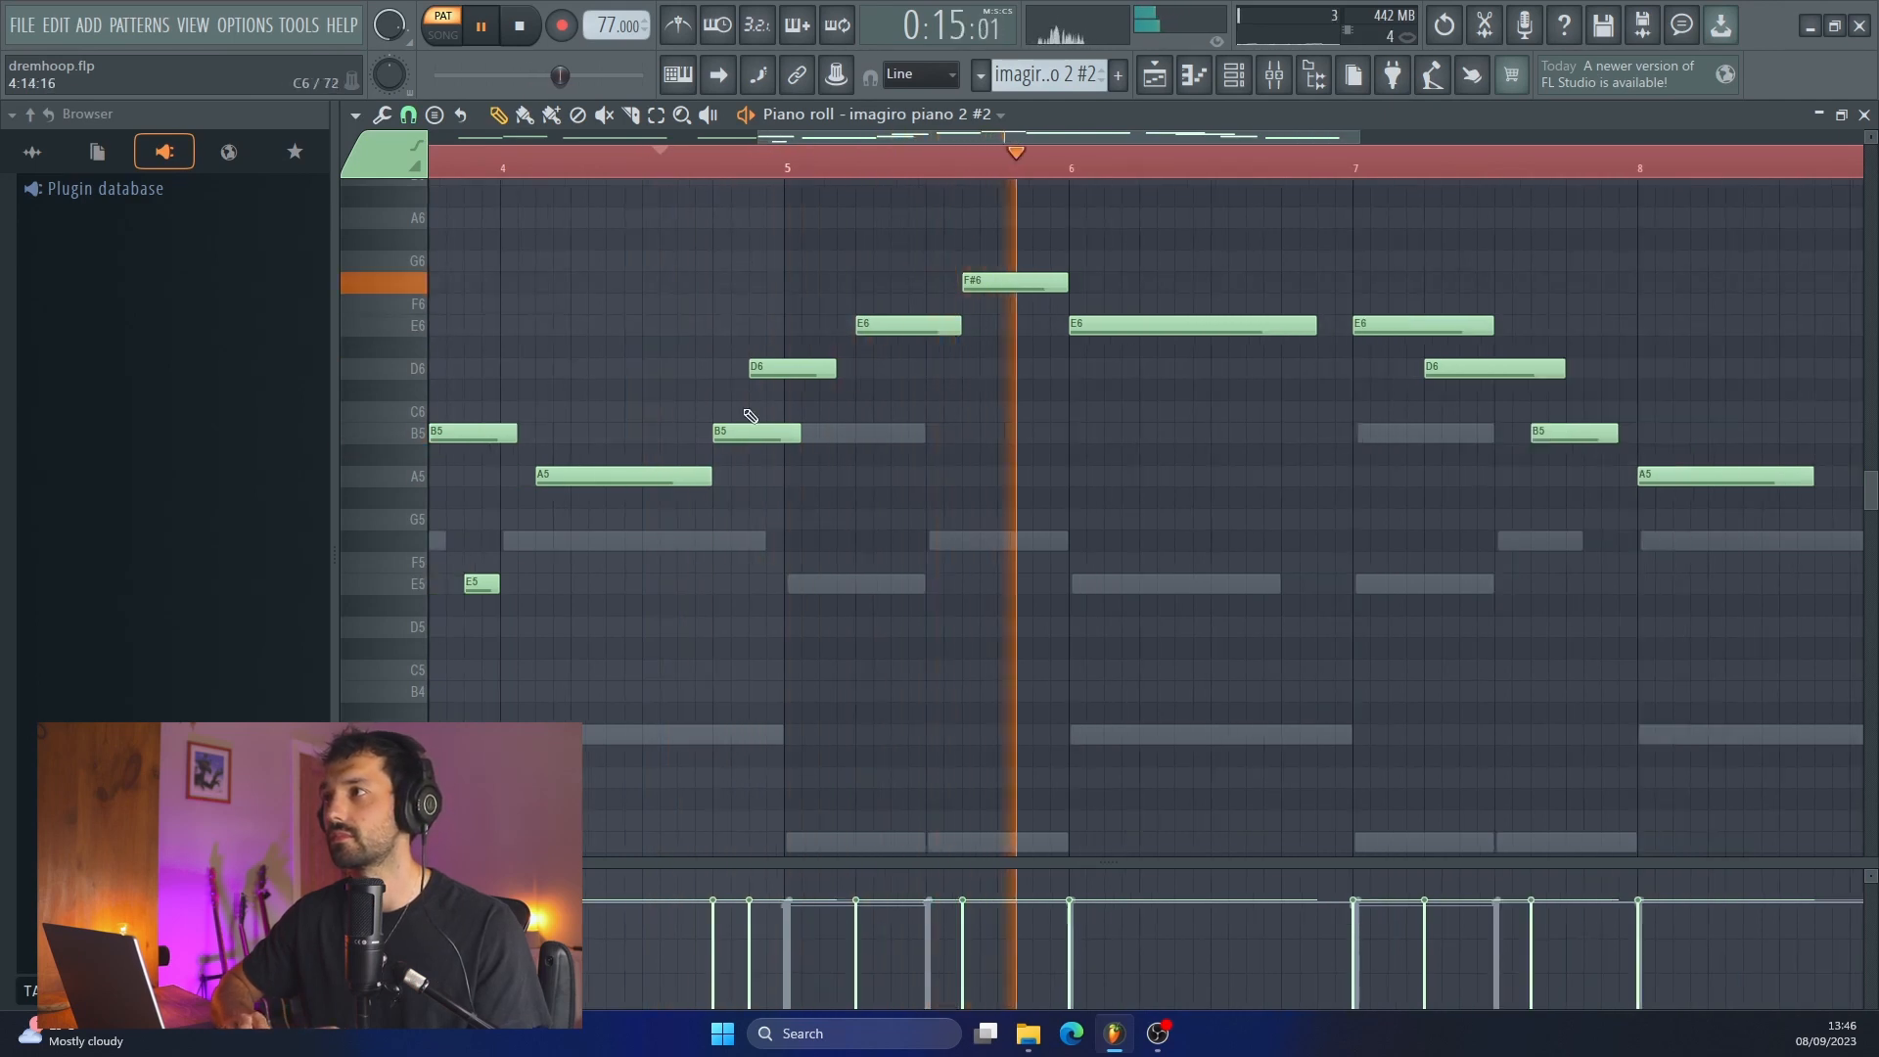
scroll(750, 419, up, 1)
scroll(749, 418, down, 2)
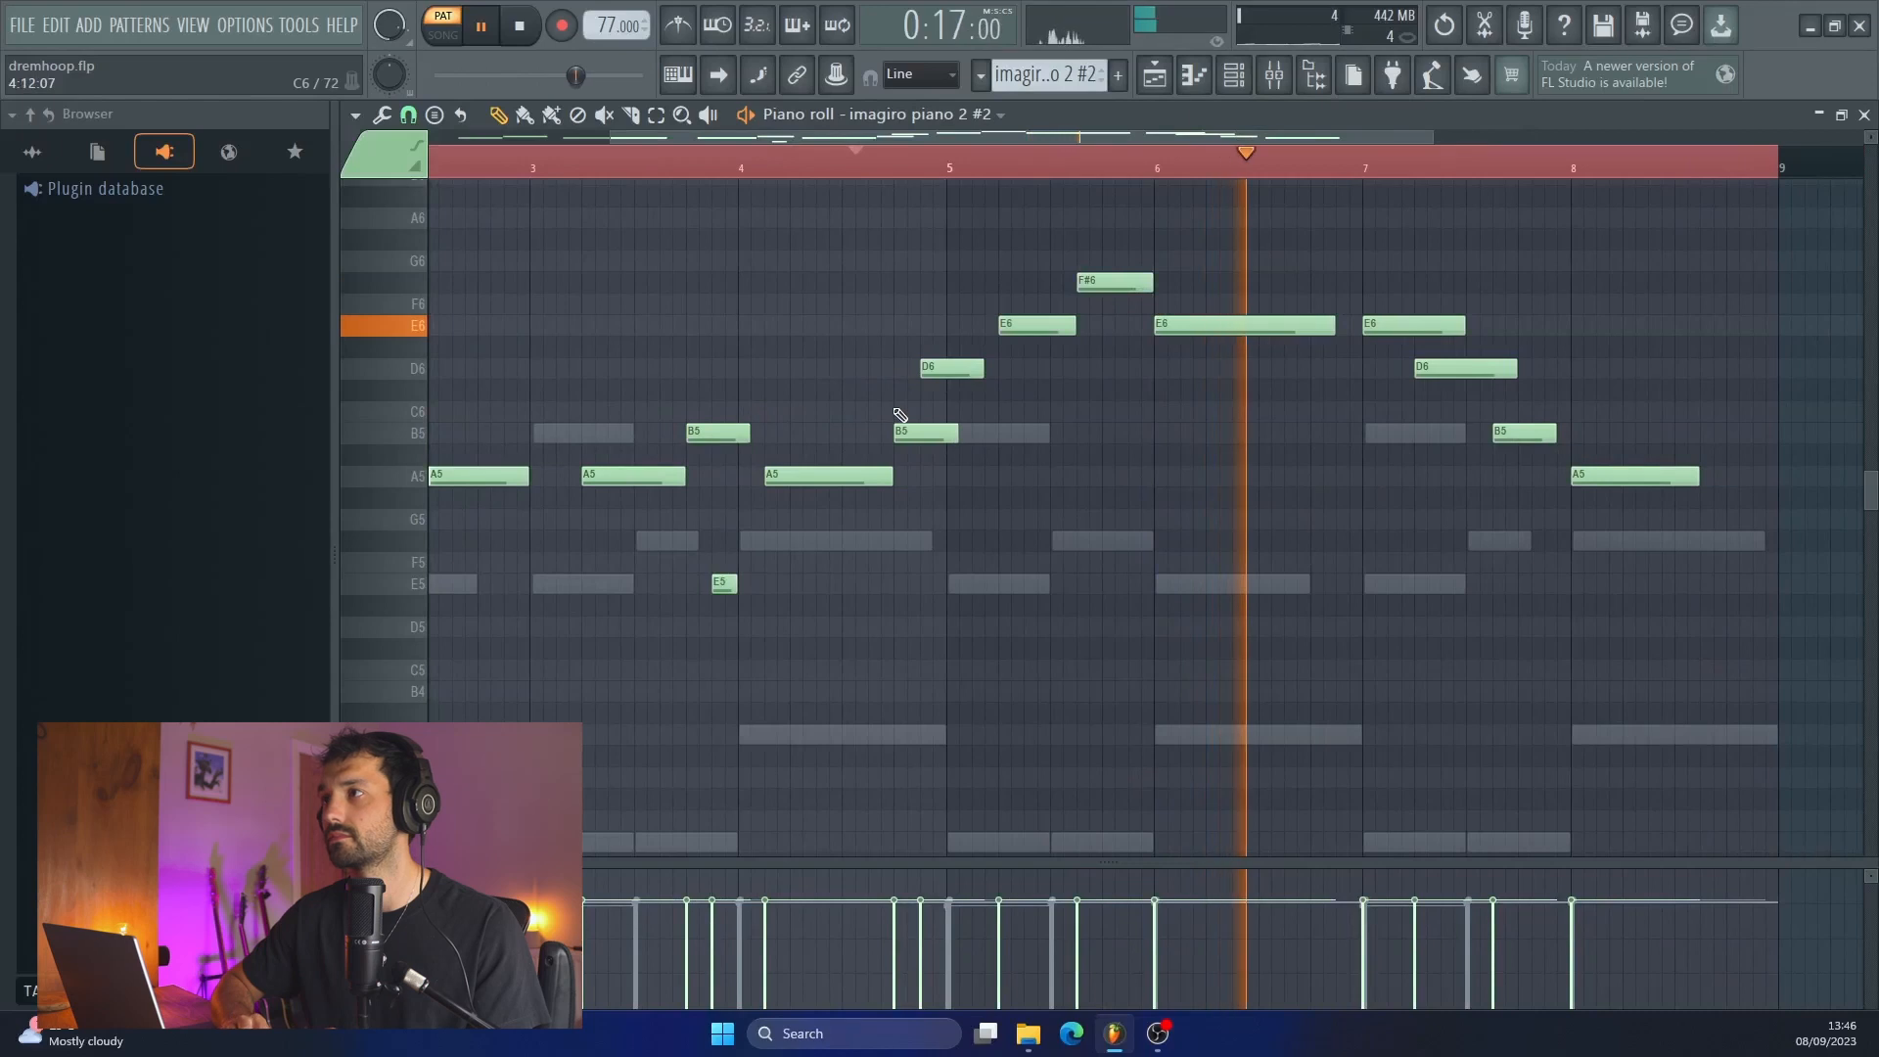
scroll(773, 421, down, 4)
key(space)
key(ctrl+a)
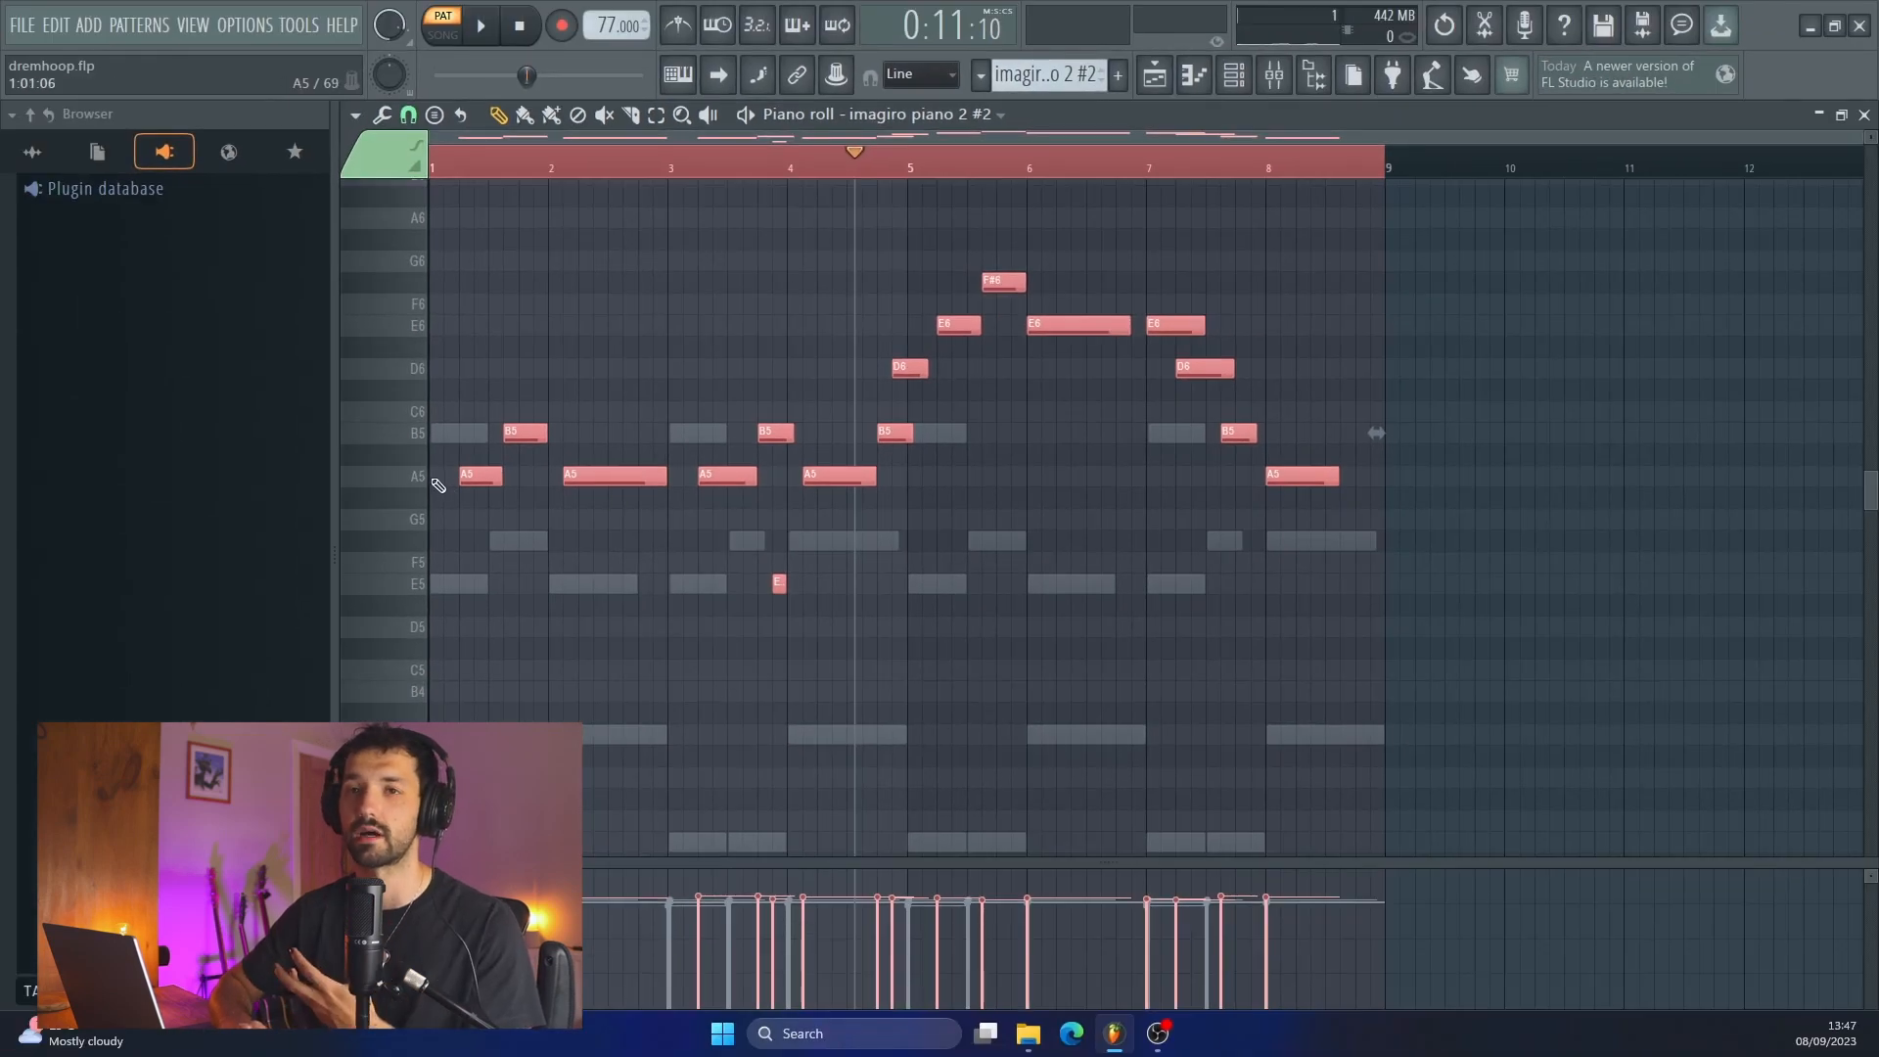
Step: Switch the piano roll to Chill Guitar2, place an E5 note nearly a full bar long at bar 1, and play the pattern from the start
click(926, 115)
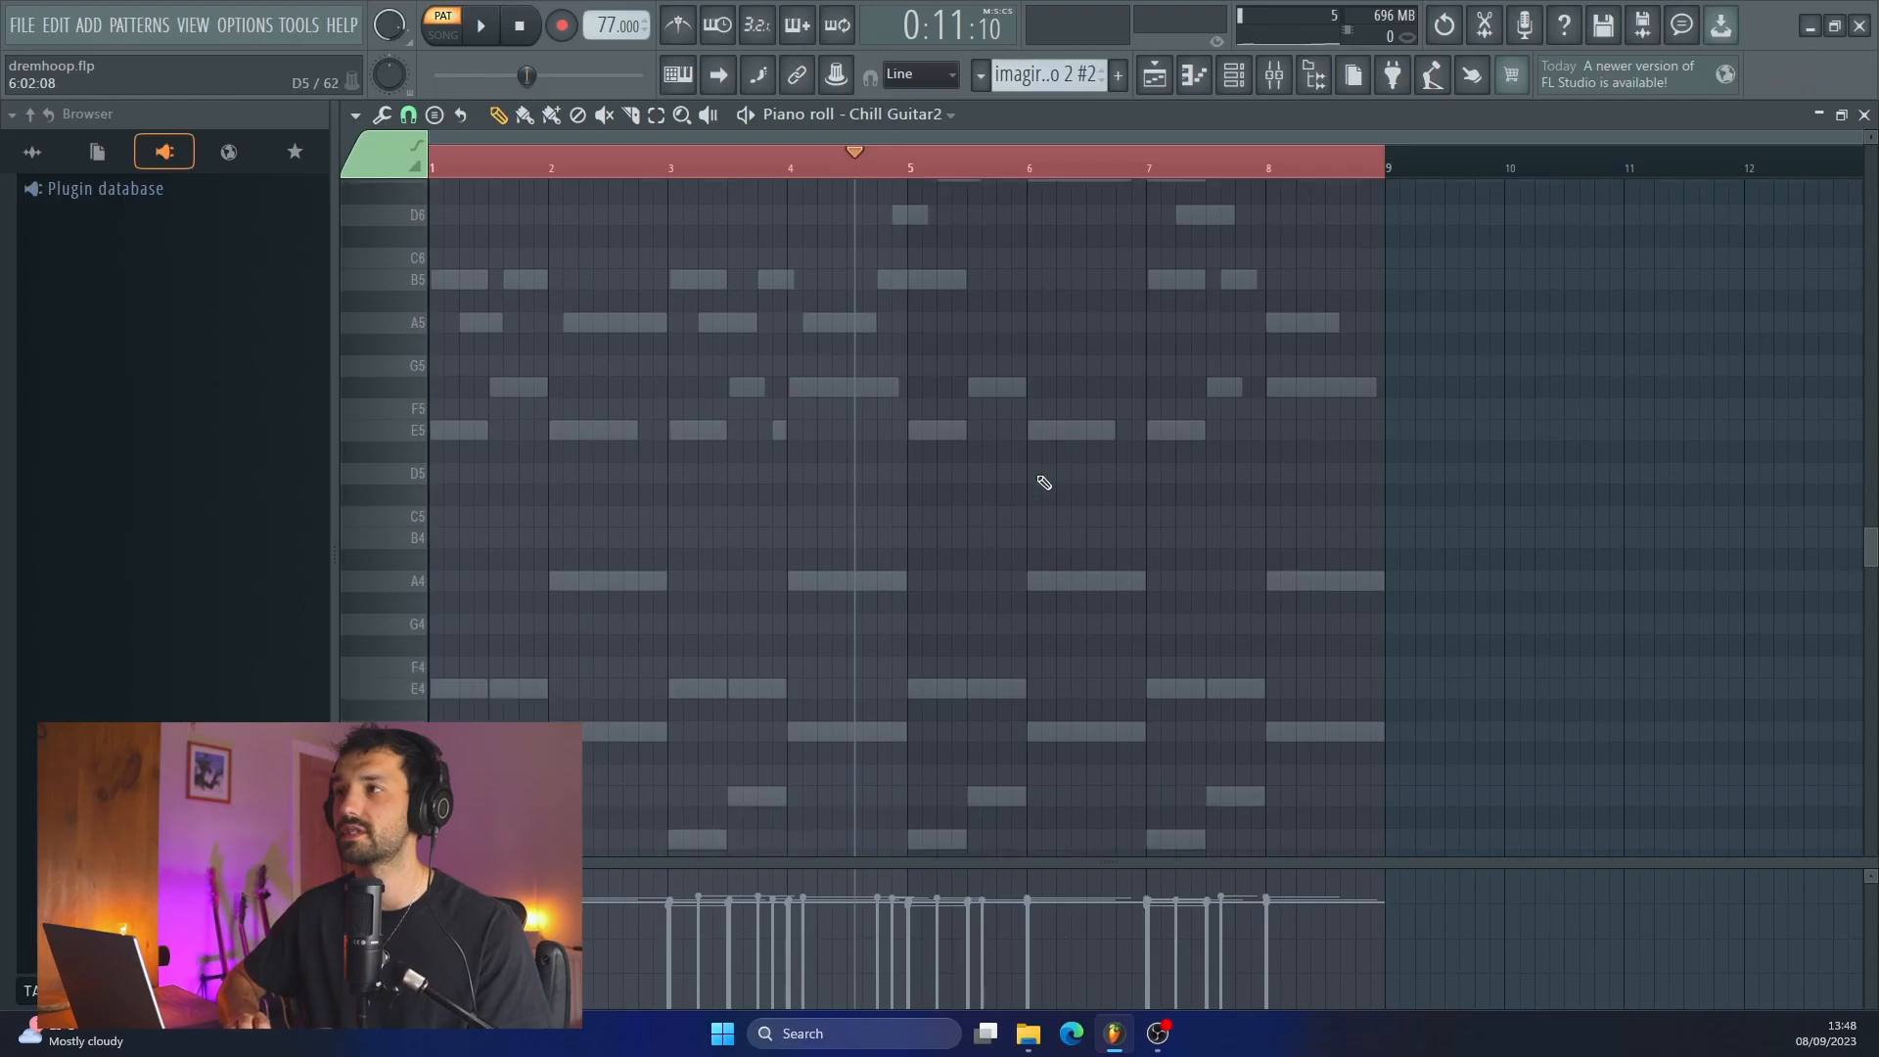
scroll(1044, 482, down, 2)
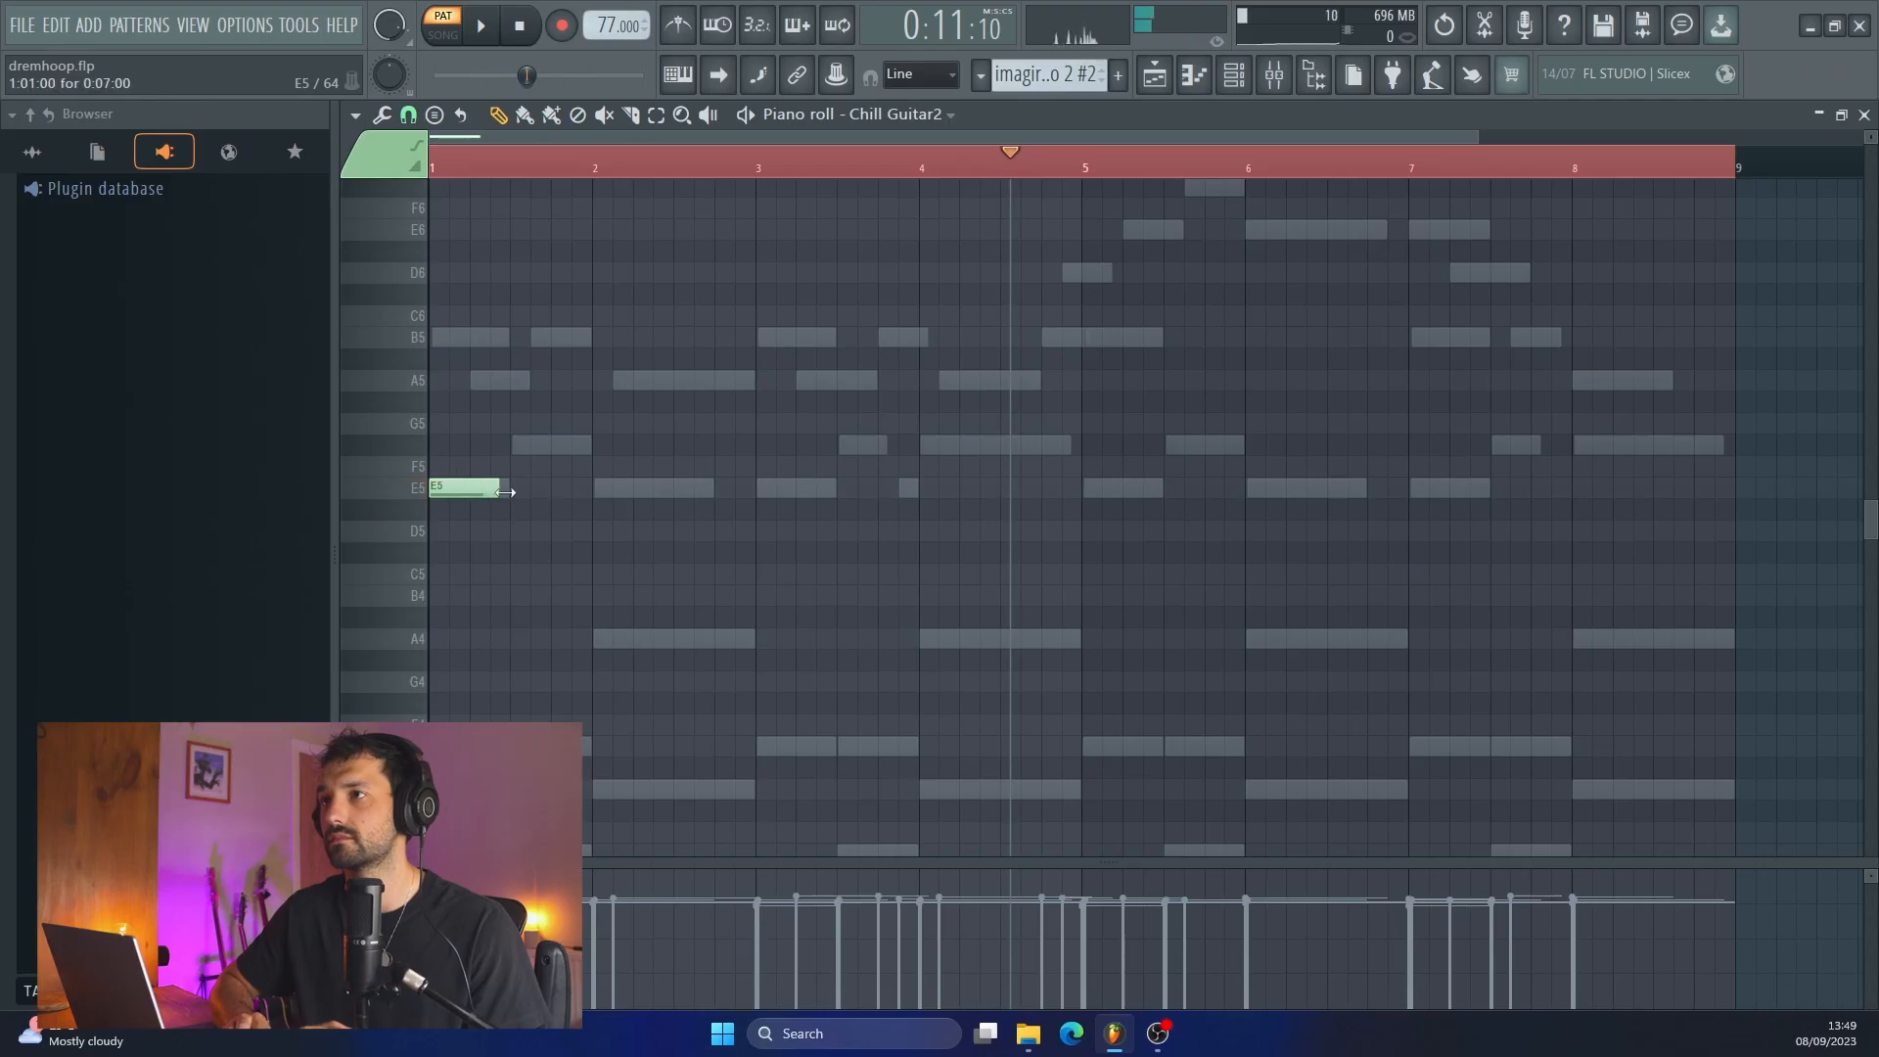
key(space)
click(431, 166)
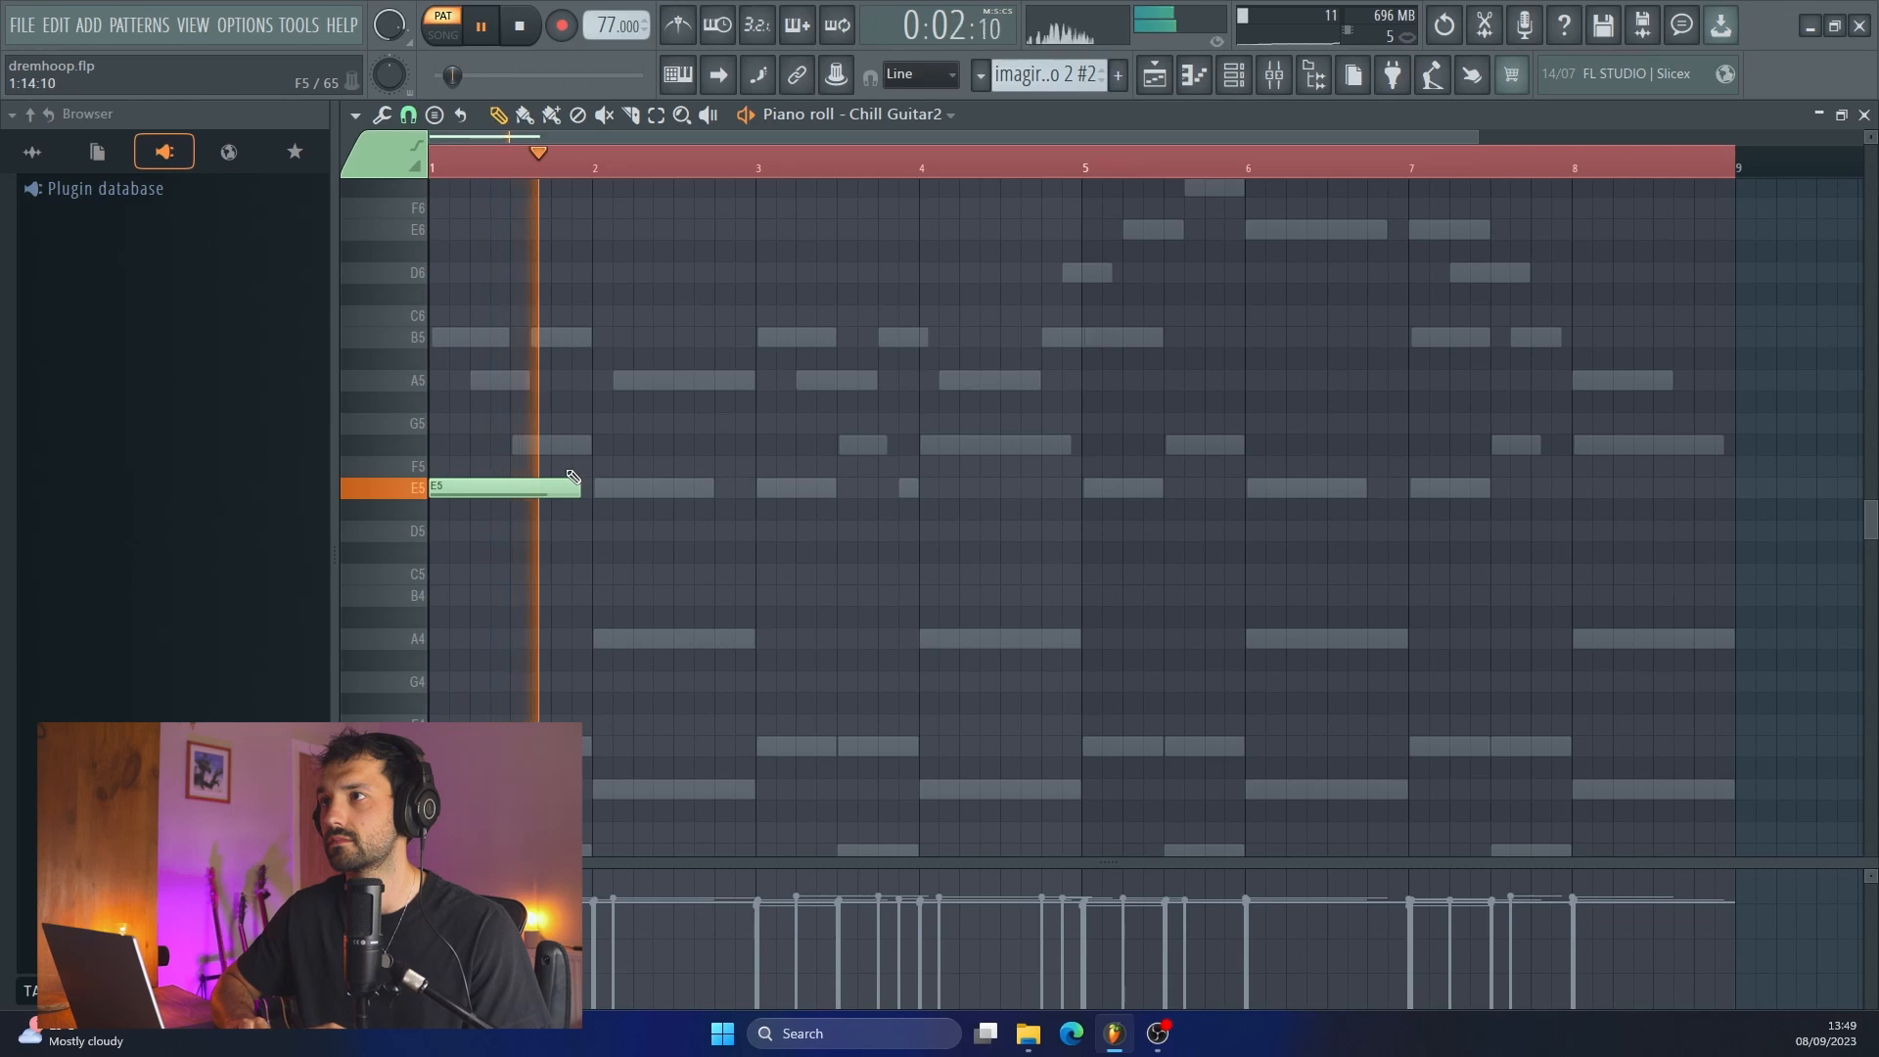
scroll(572, 476, up, 1)
click(631, 382)
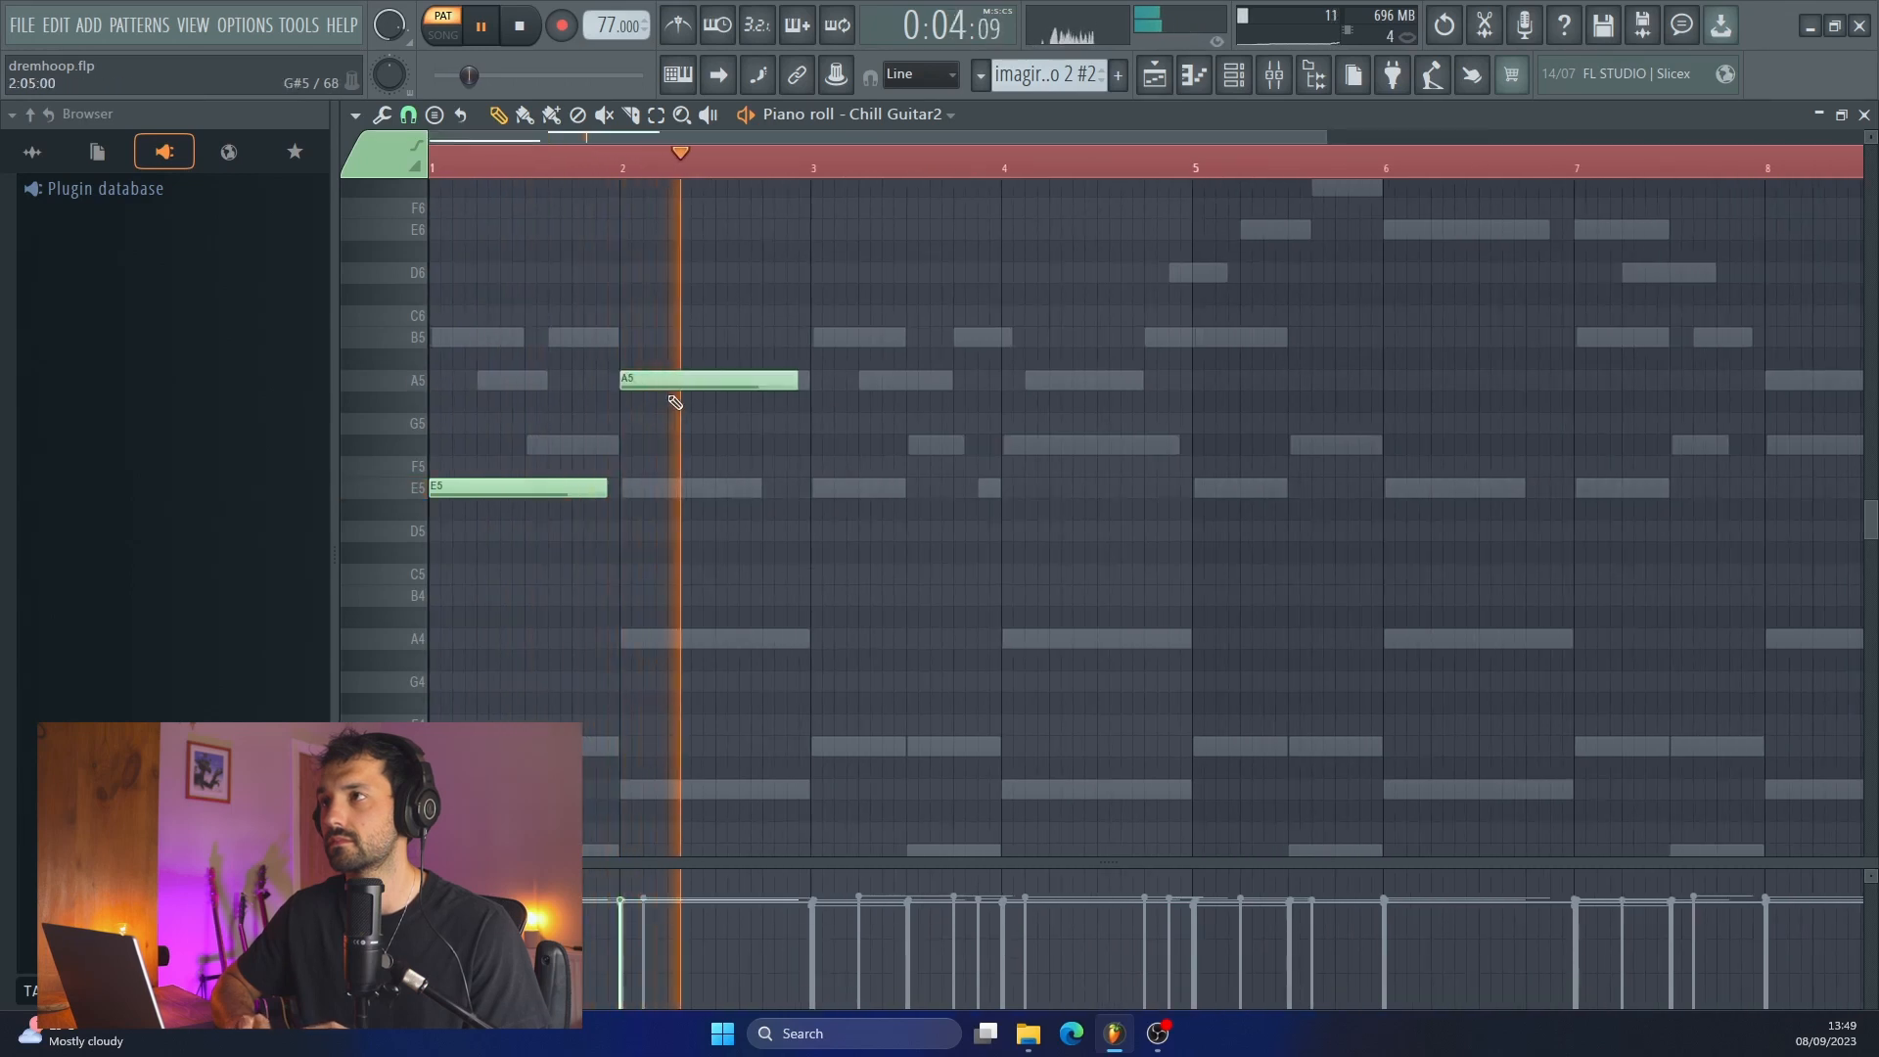
right_click(675, 387)
key(F6)
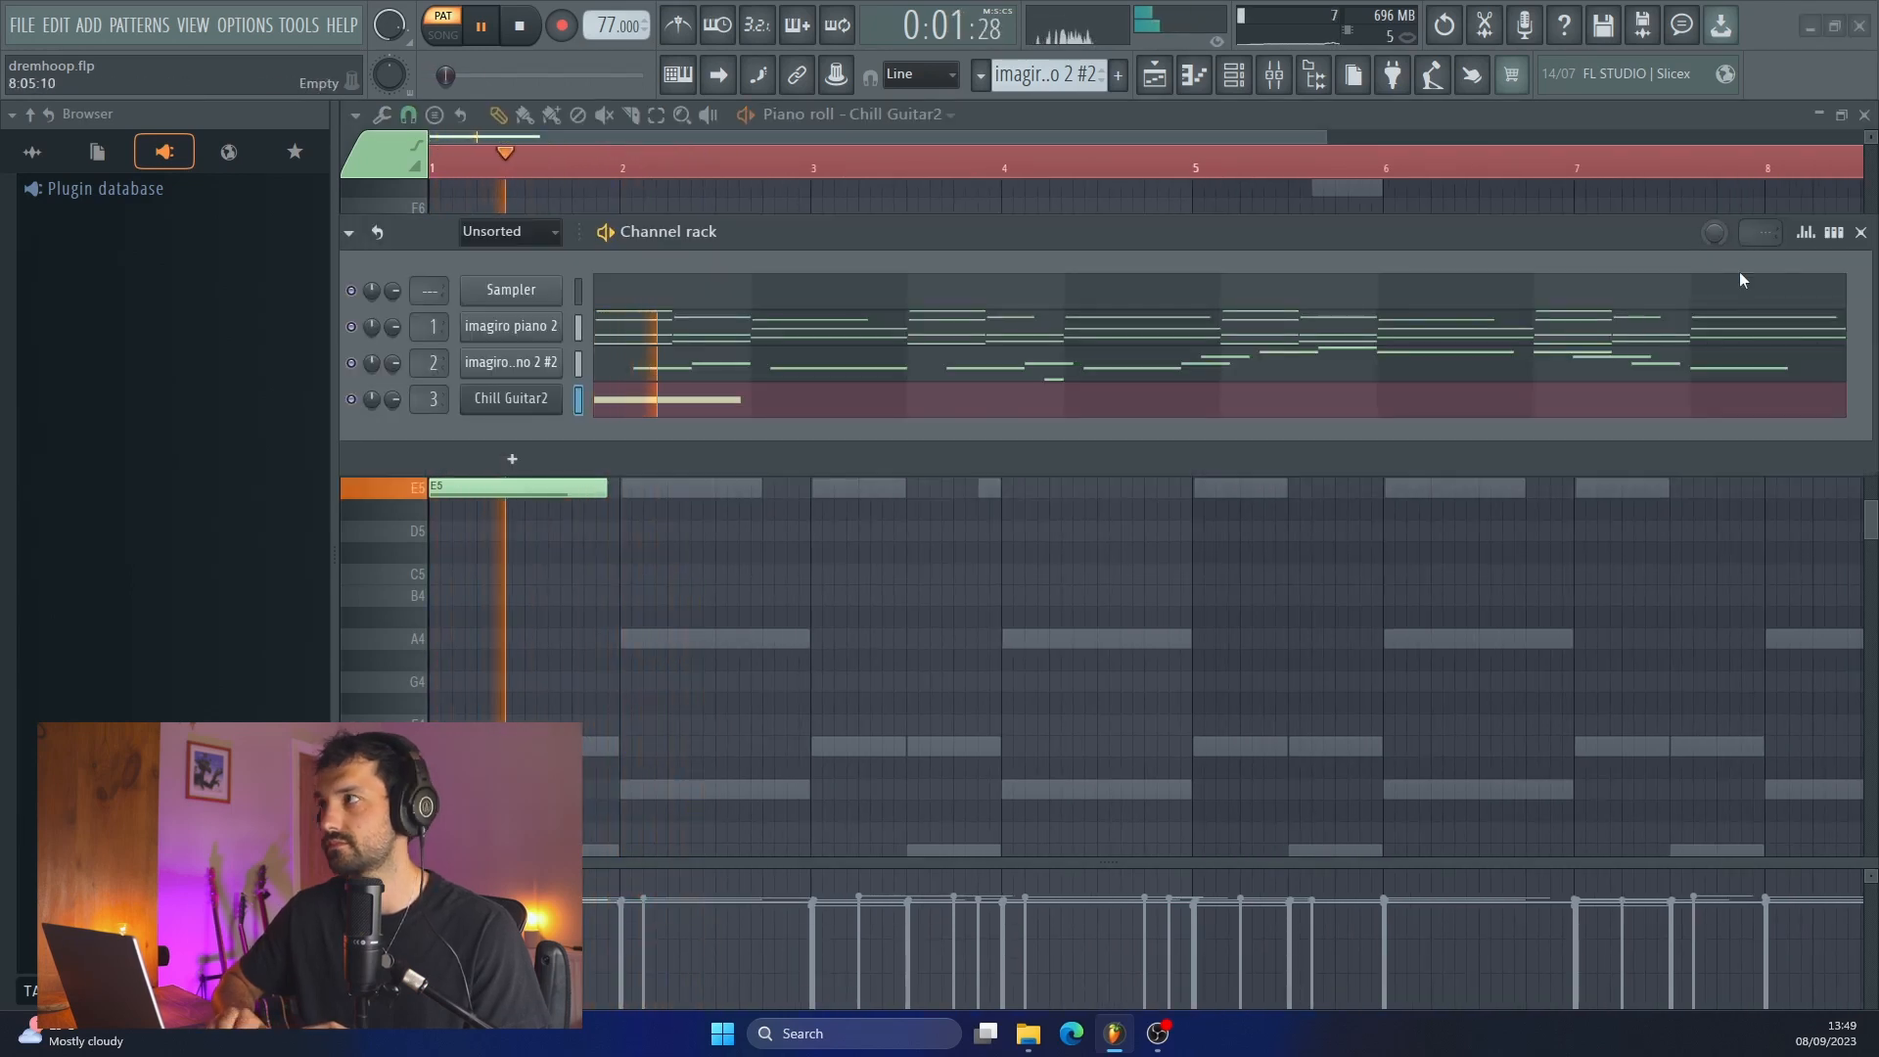
click(1861, 232)
scroll(860, 558, up, 2)
key(space)
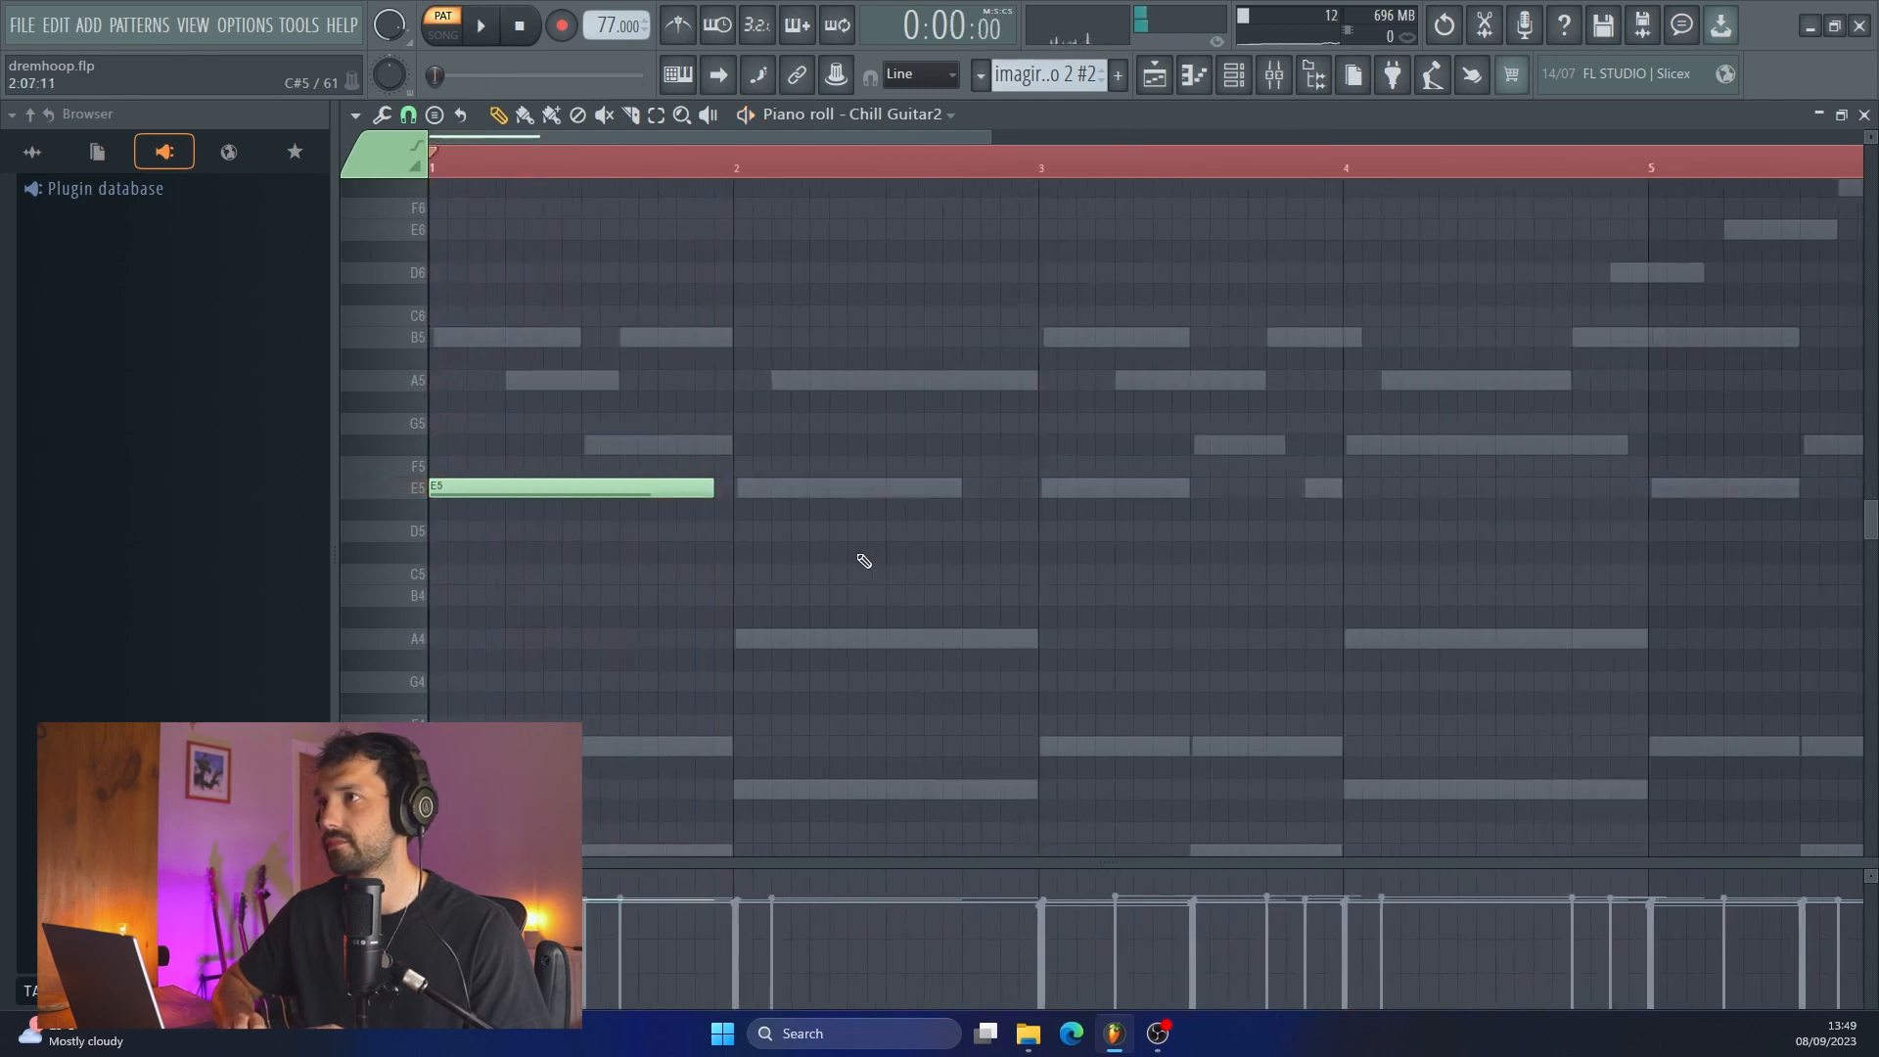
Step: Add a long F#5 guitar note late in bar 1 and an A4 note at the start of bar 2, and play them back
click(667, 450)
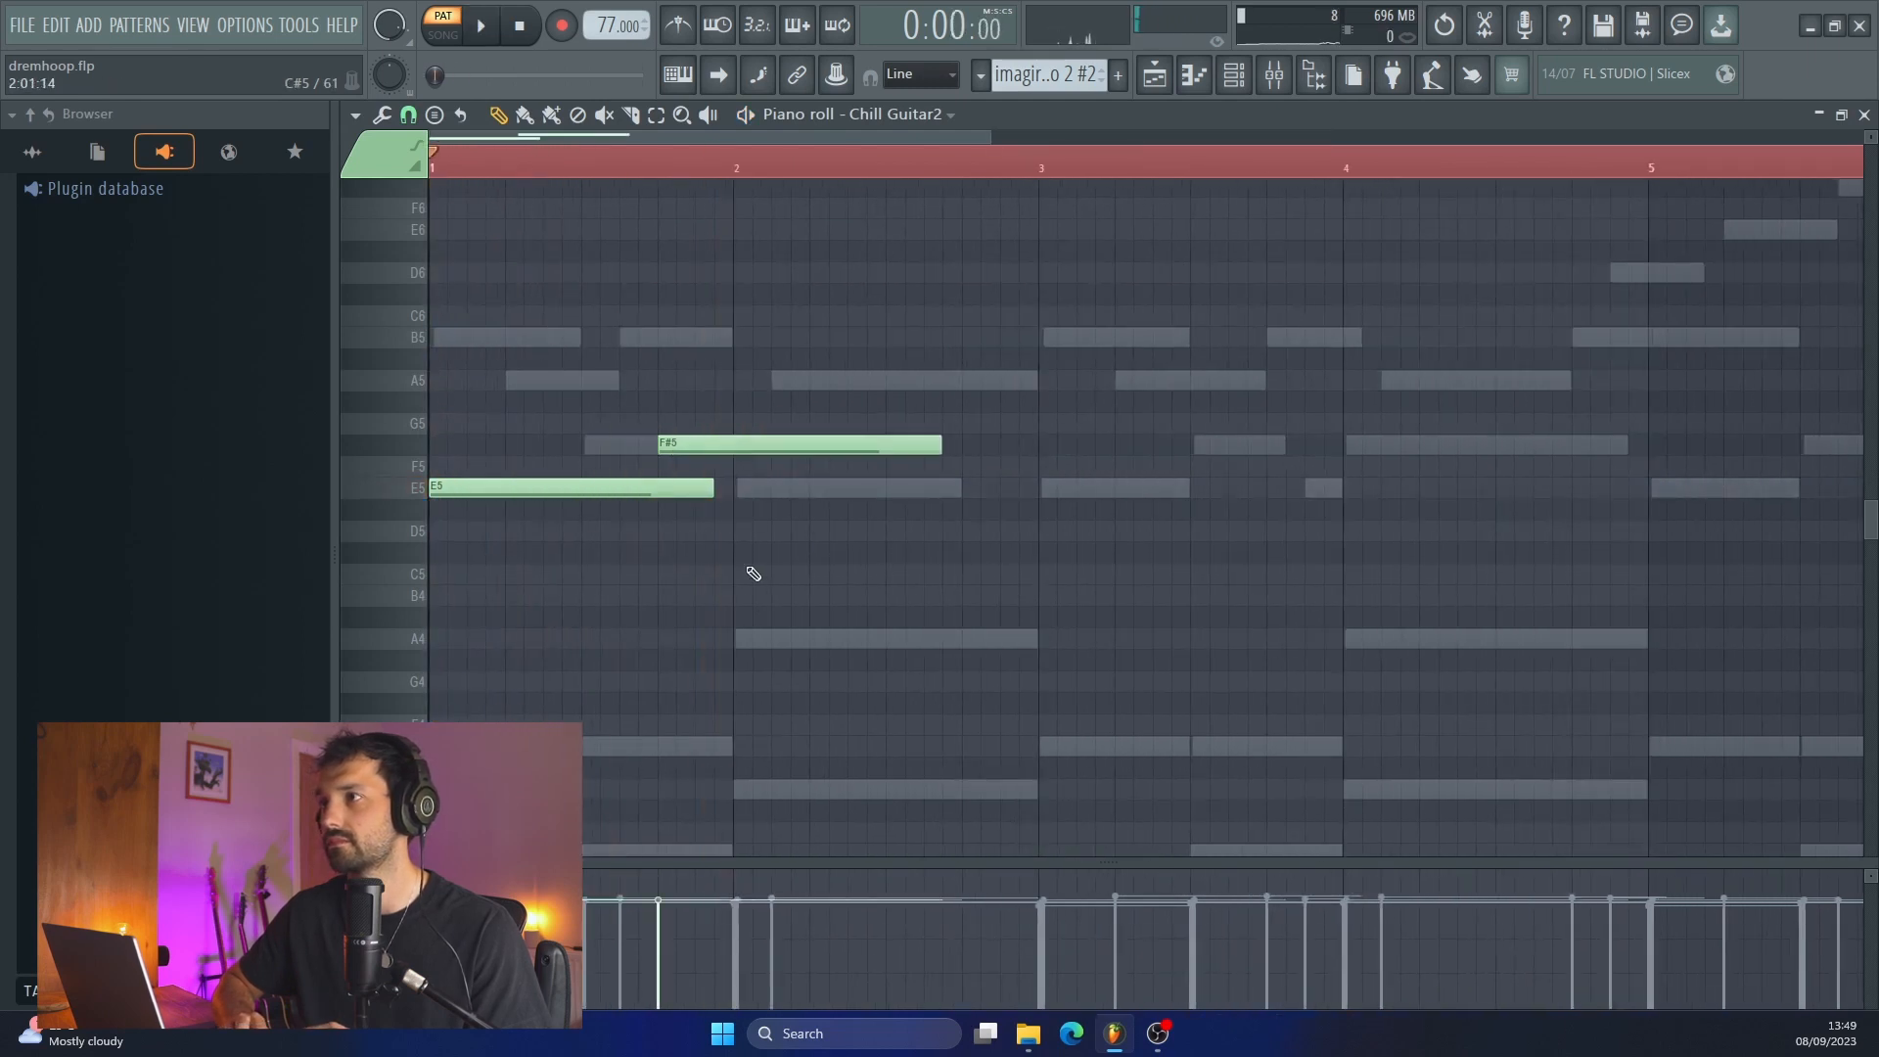
click(747, 643)
key(space)
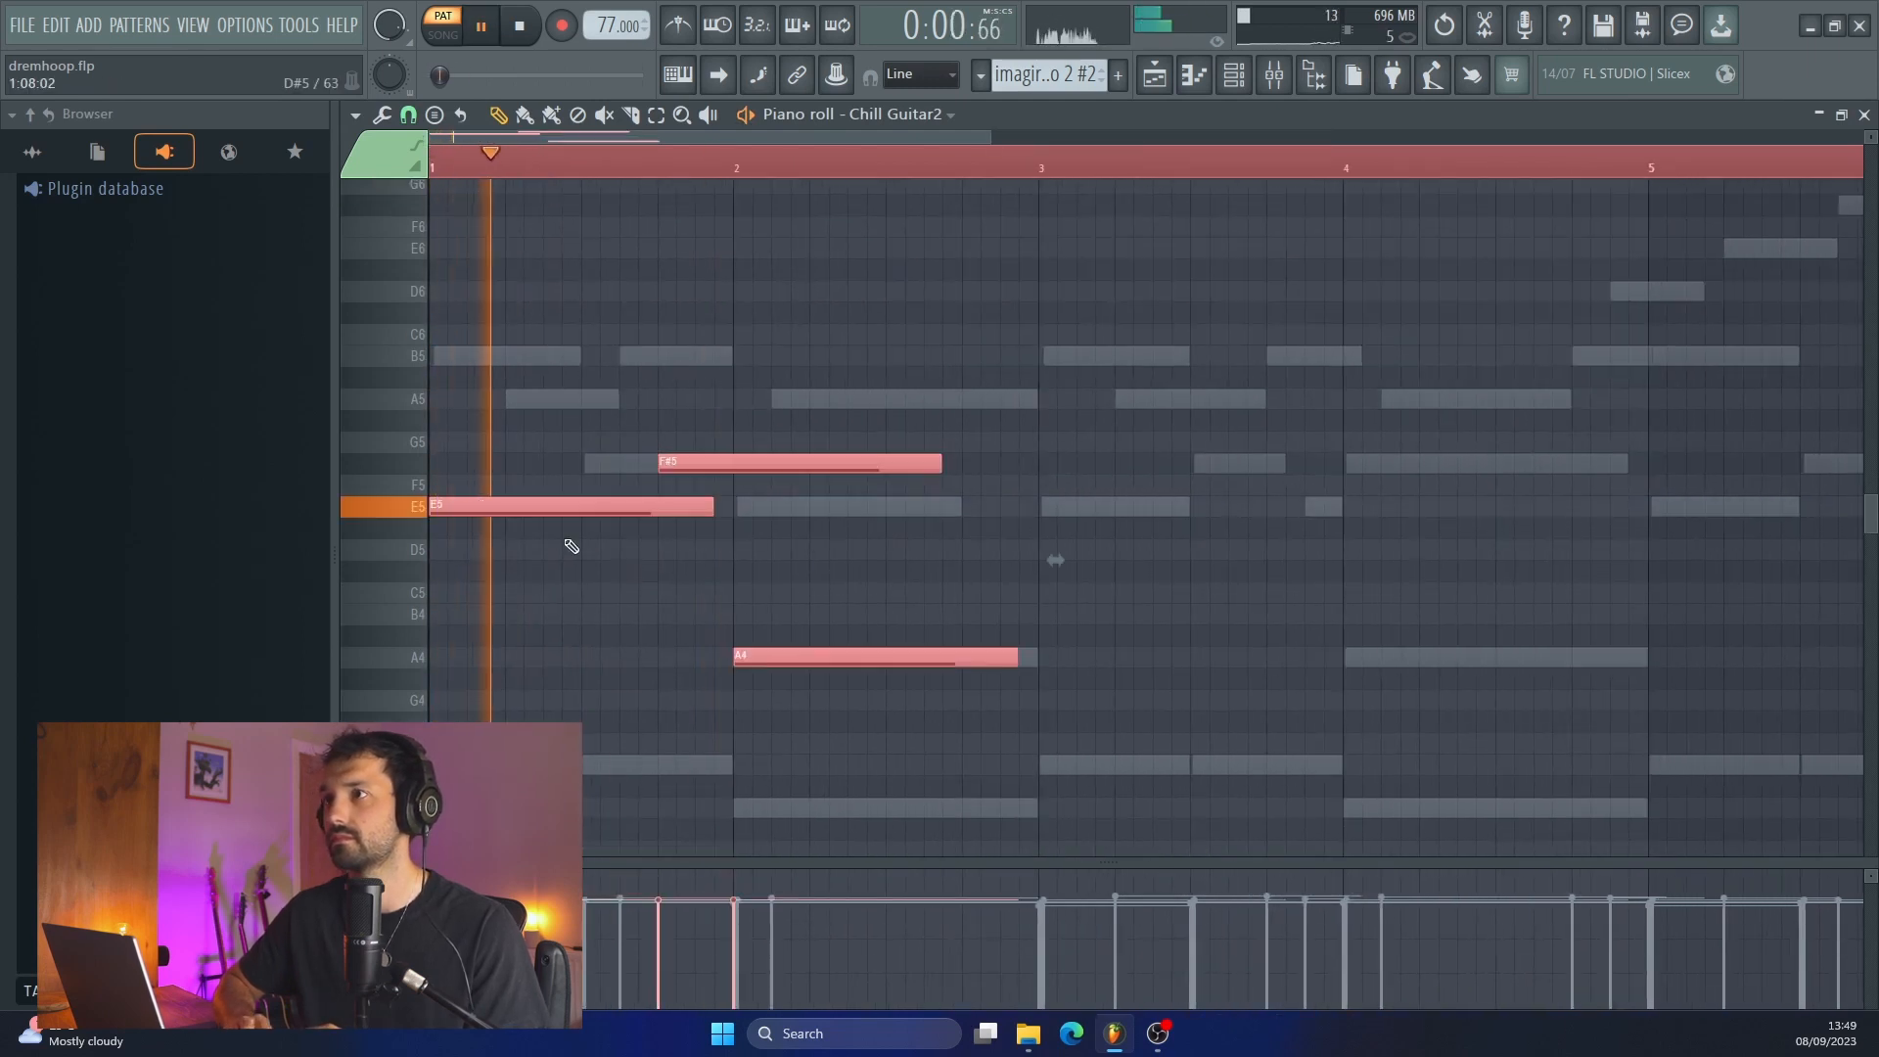
scroll(570, 545, up, 2)
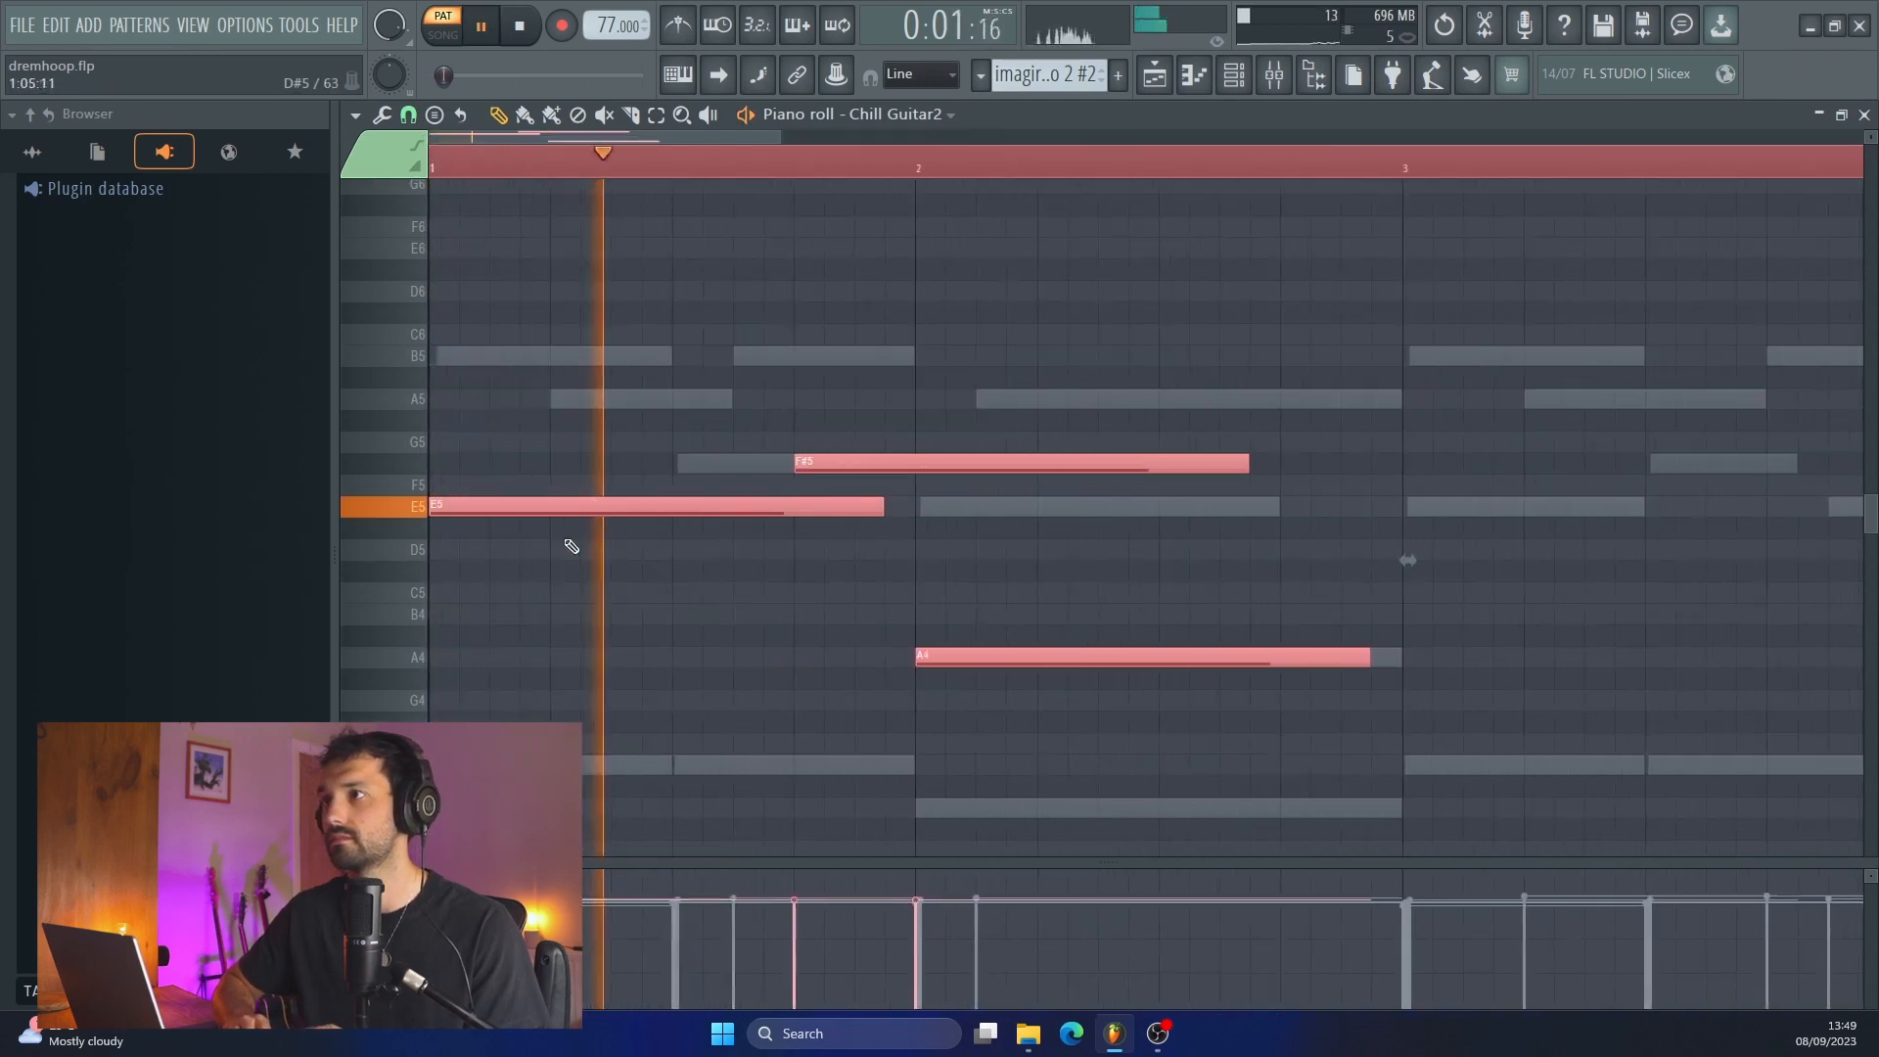
click(1028, 554)
scroll(1030, 558, down, 2)
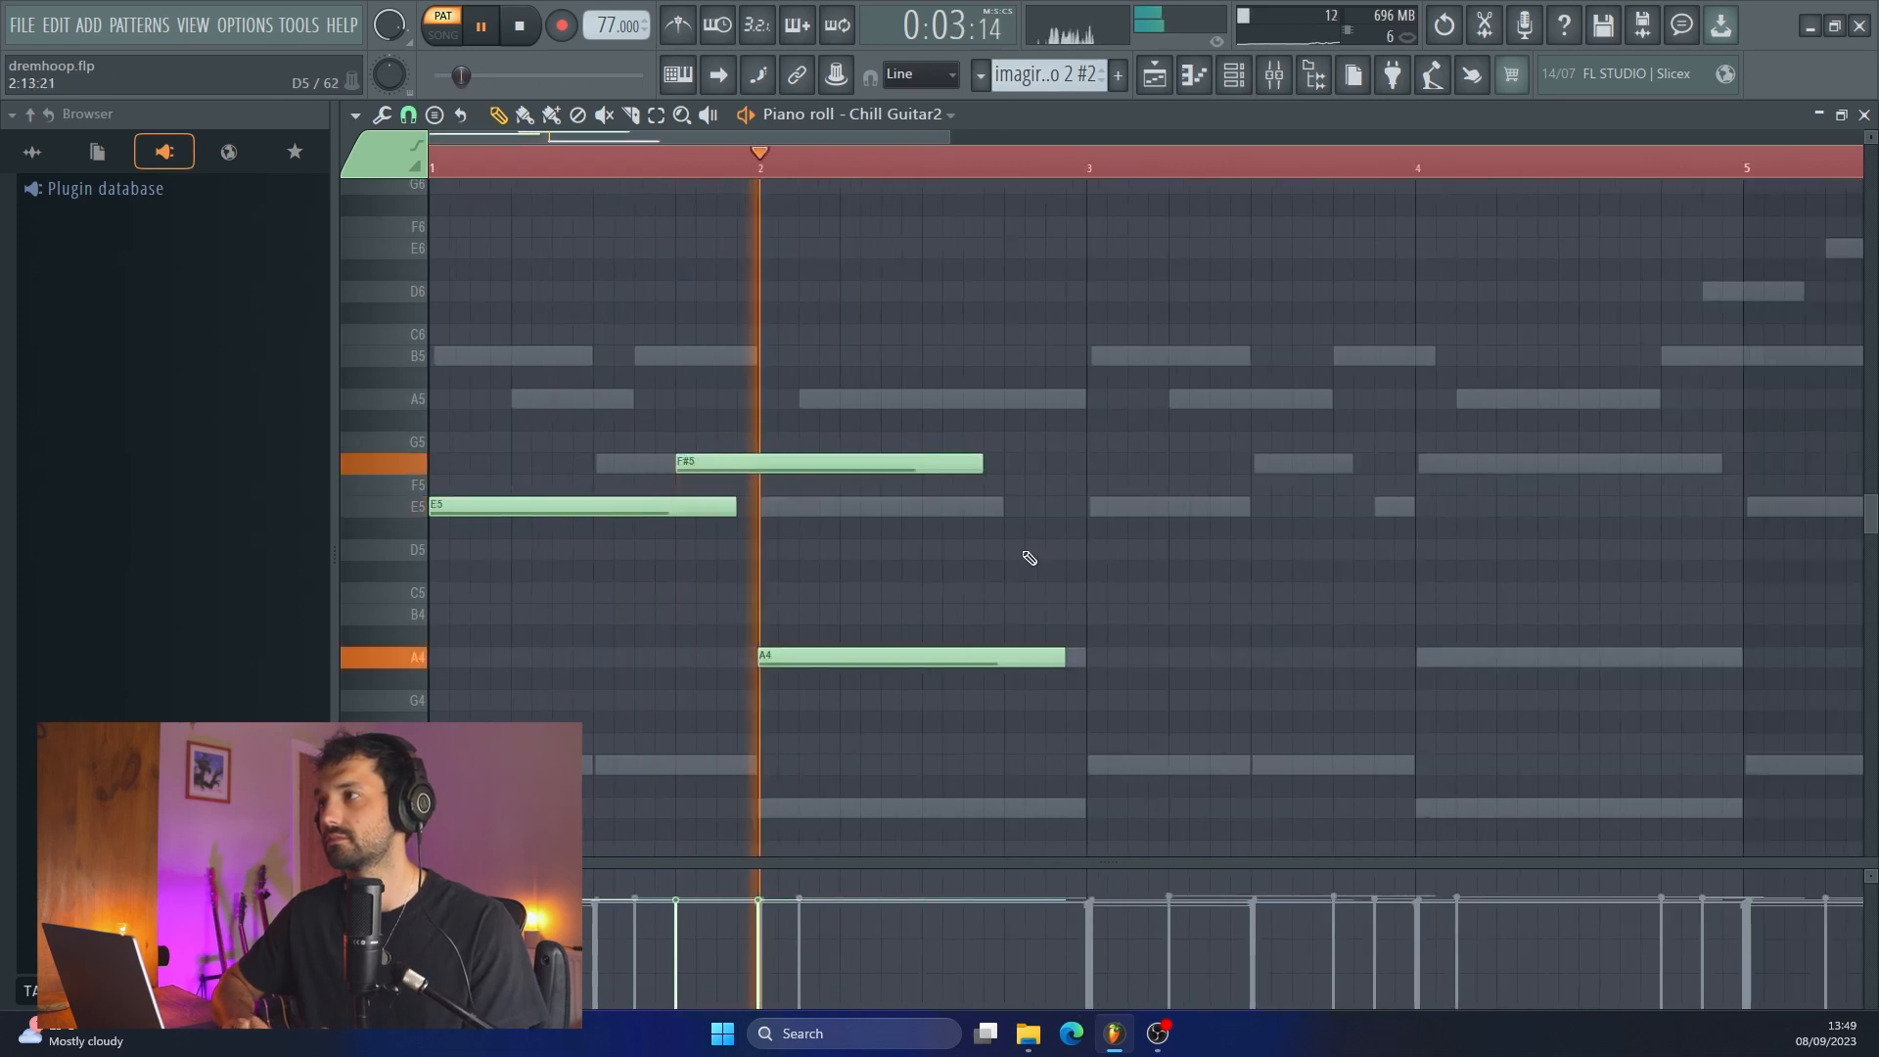
scroll(1030, 558, down, 1)
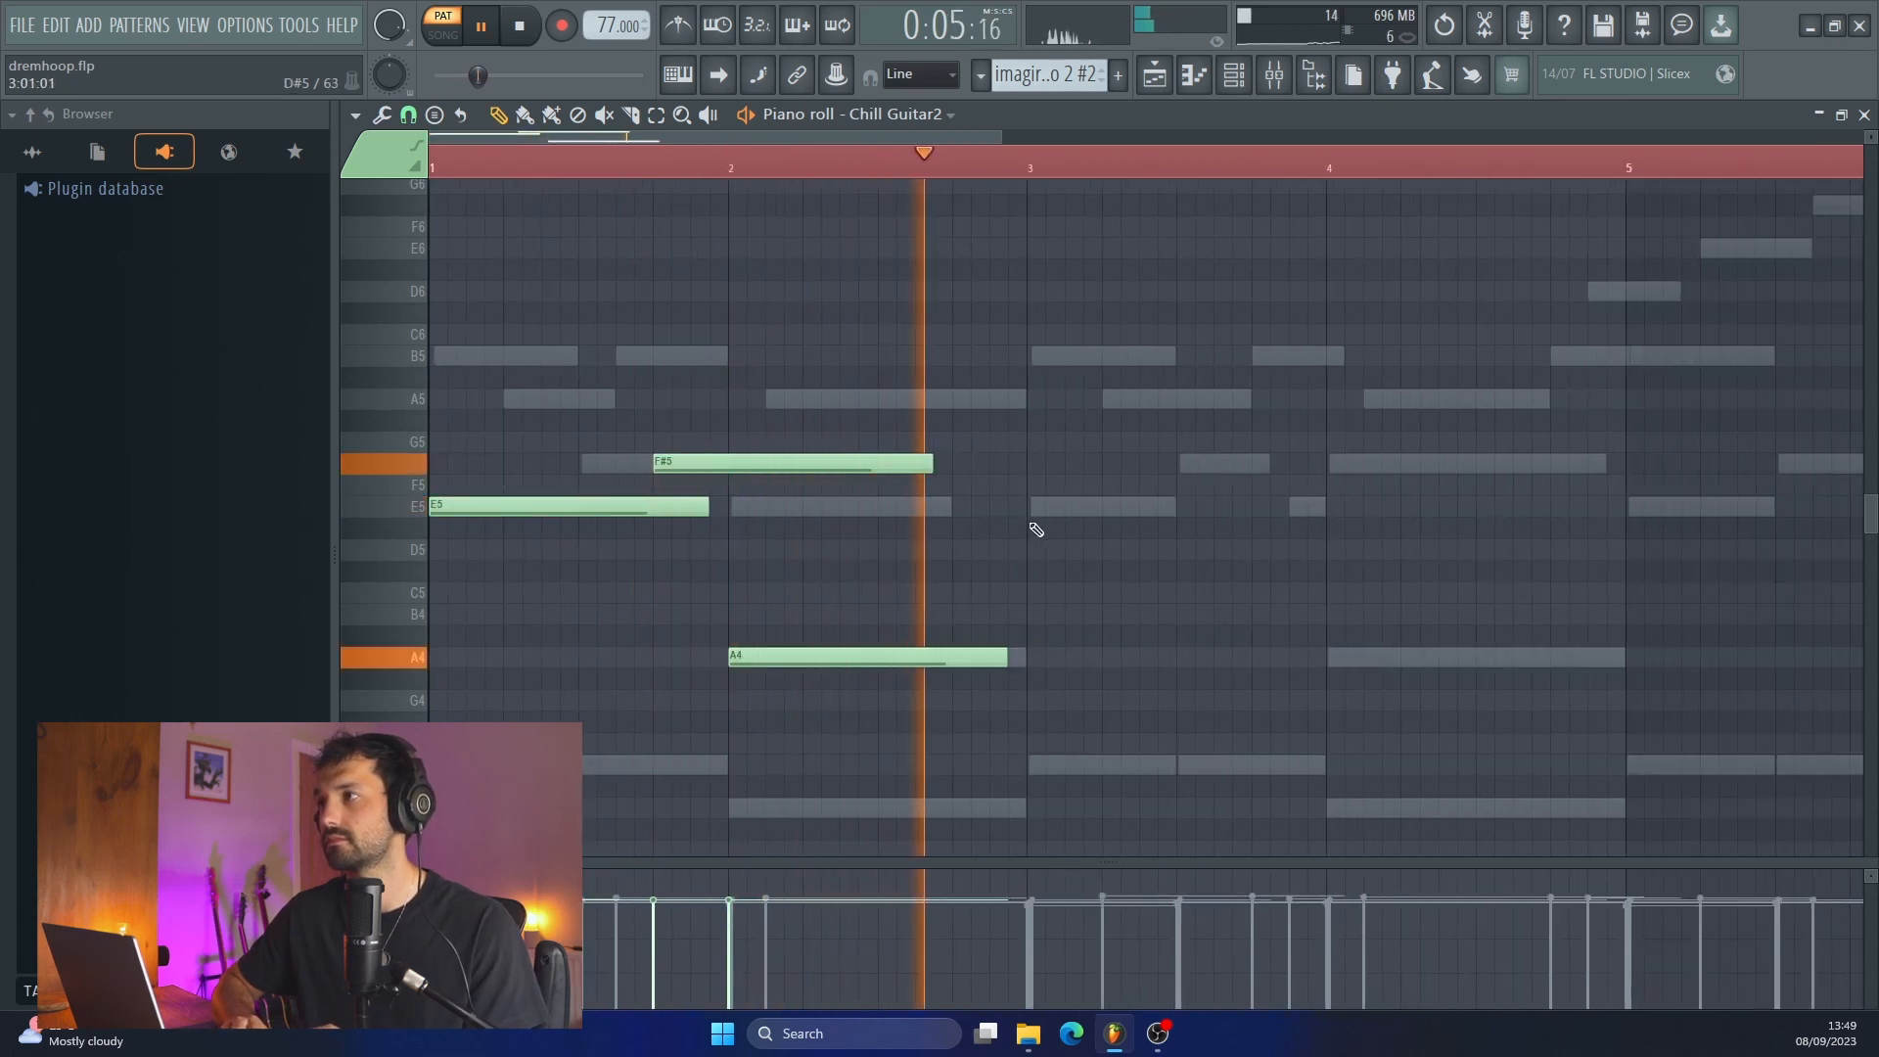
Step: Add overlapping E5, F#5 and B5 guitar notes in bar 3, starting at its beginning, middle and last quarter
click(1037, 512)
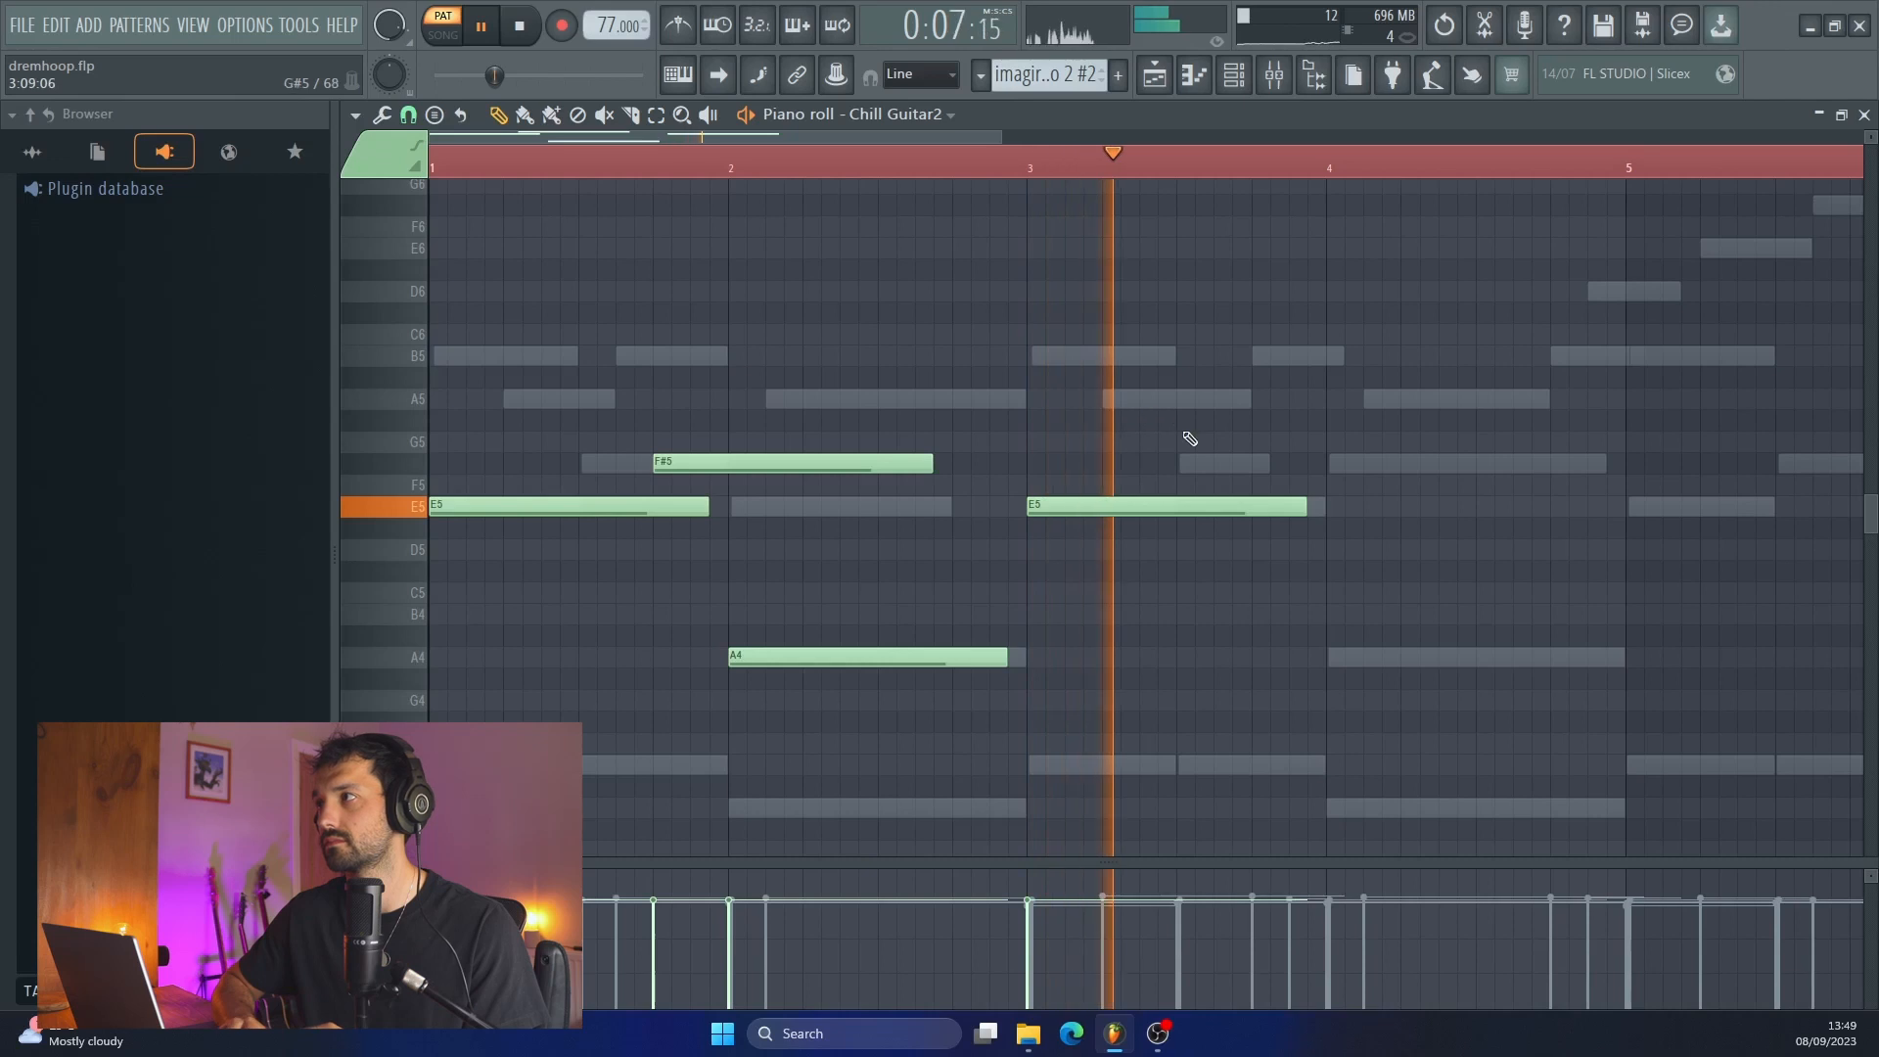
click(1184, 463)
click(1260, 356)
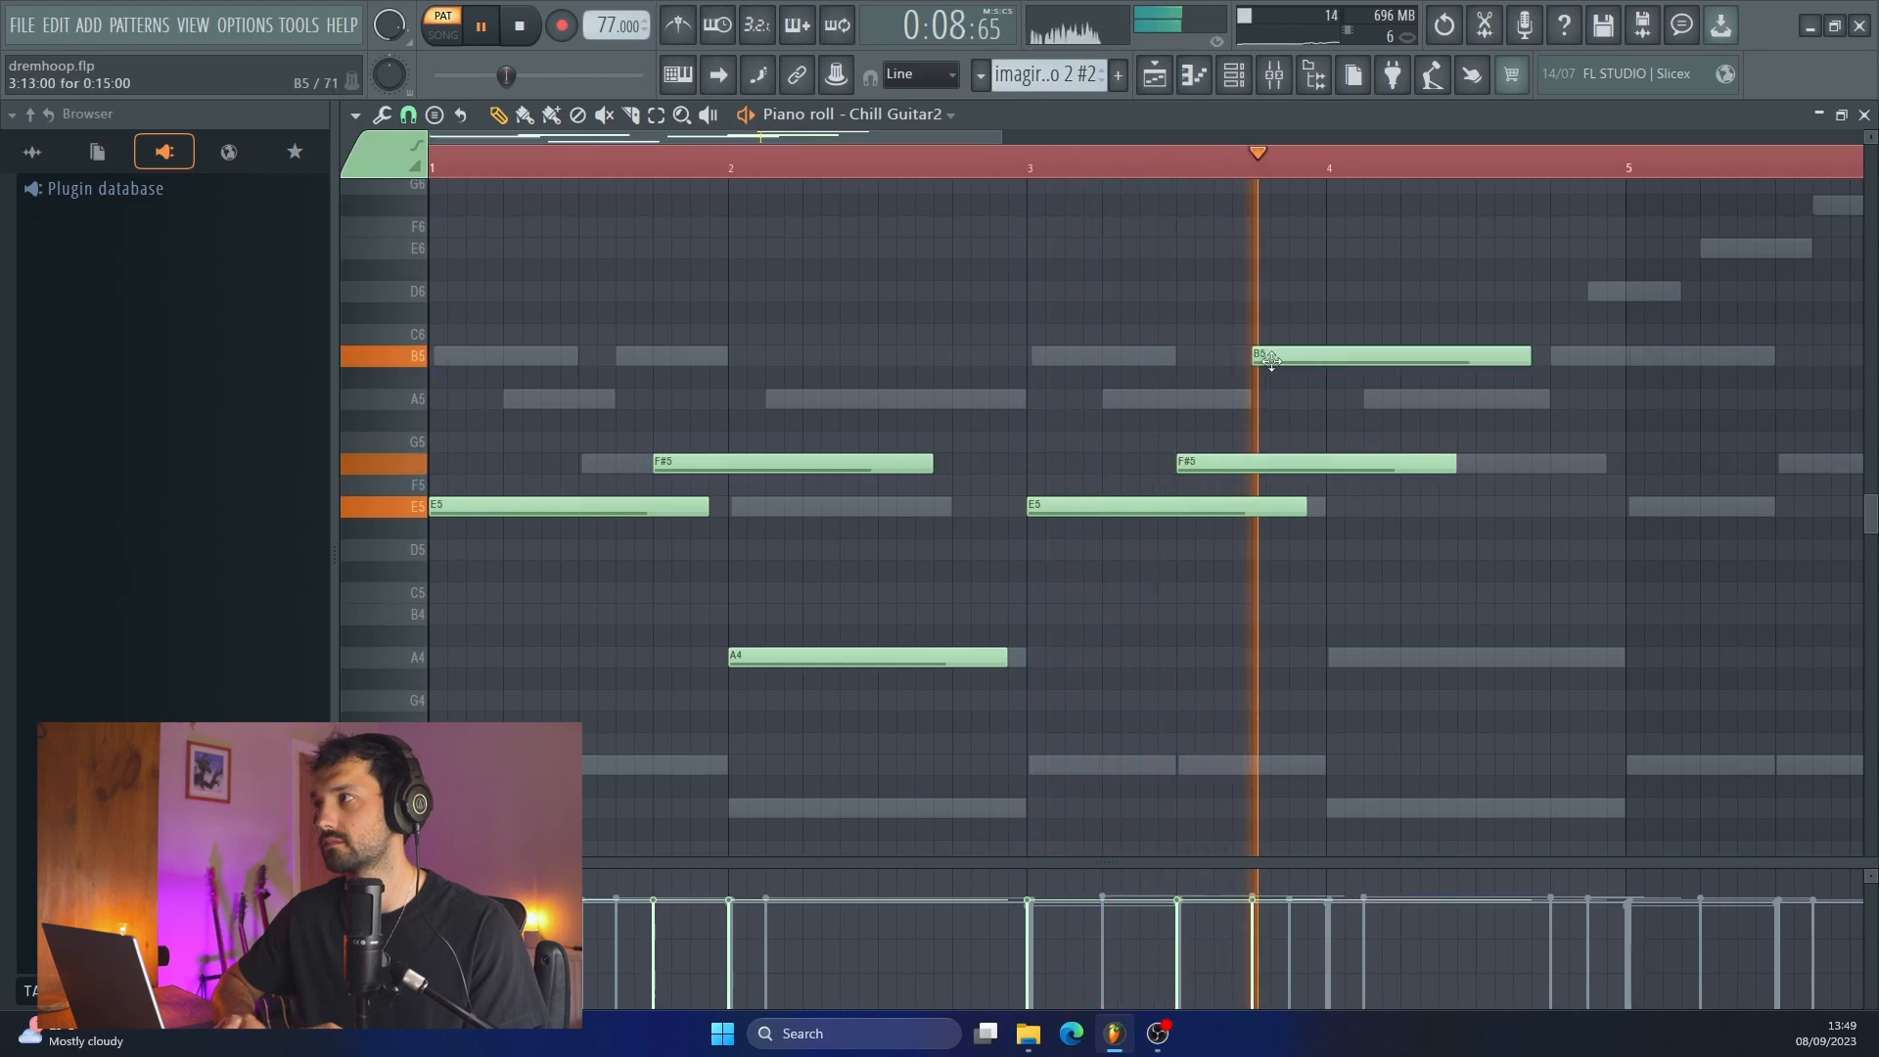
Step: Add an A5 guitar note at the start of bar 4, stop playback, and apply legato to all the guitar notes
click(1331, 399)
scroll(1334, 435, down, 3)
drag(1159, 333, 989, 534)
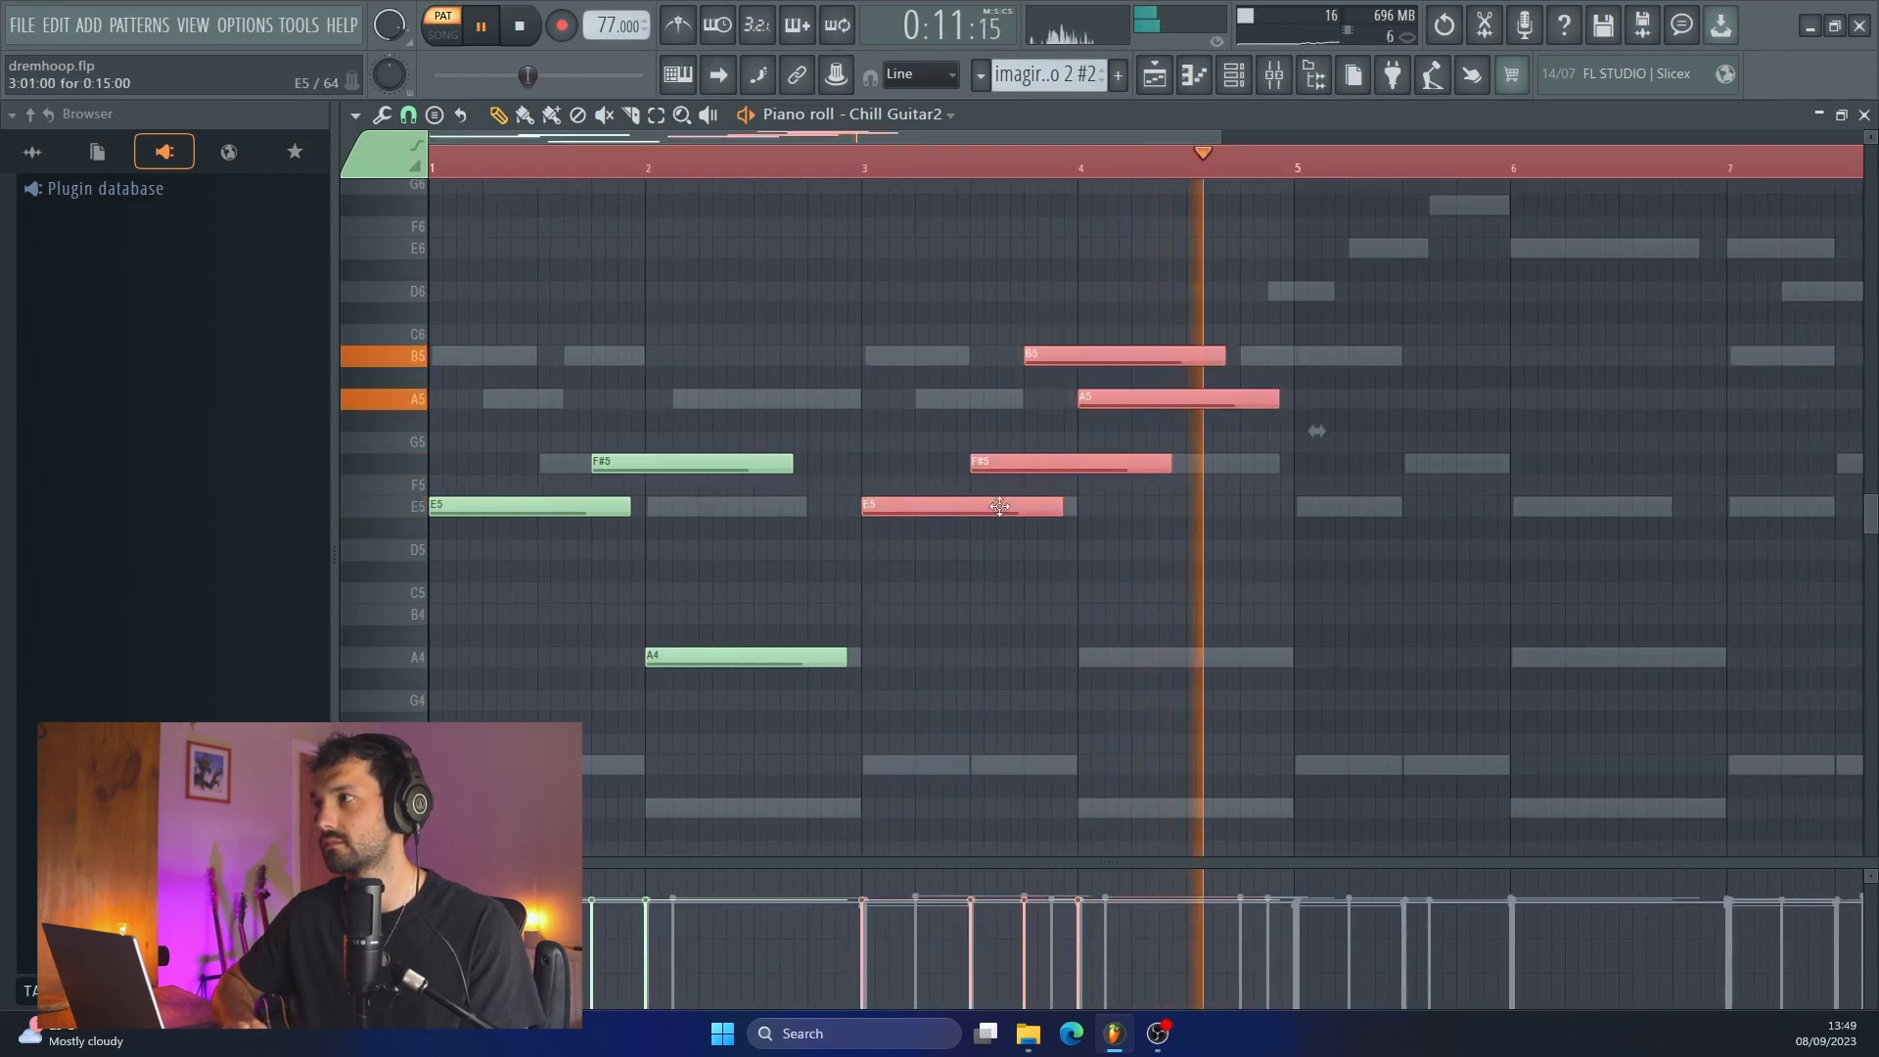
key(space)
drag(1162, 698, 579, 307)
key(ctrl+l)
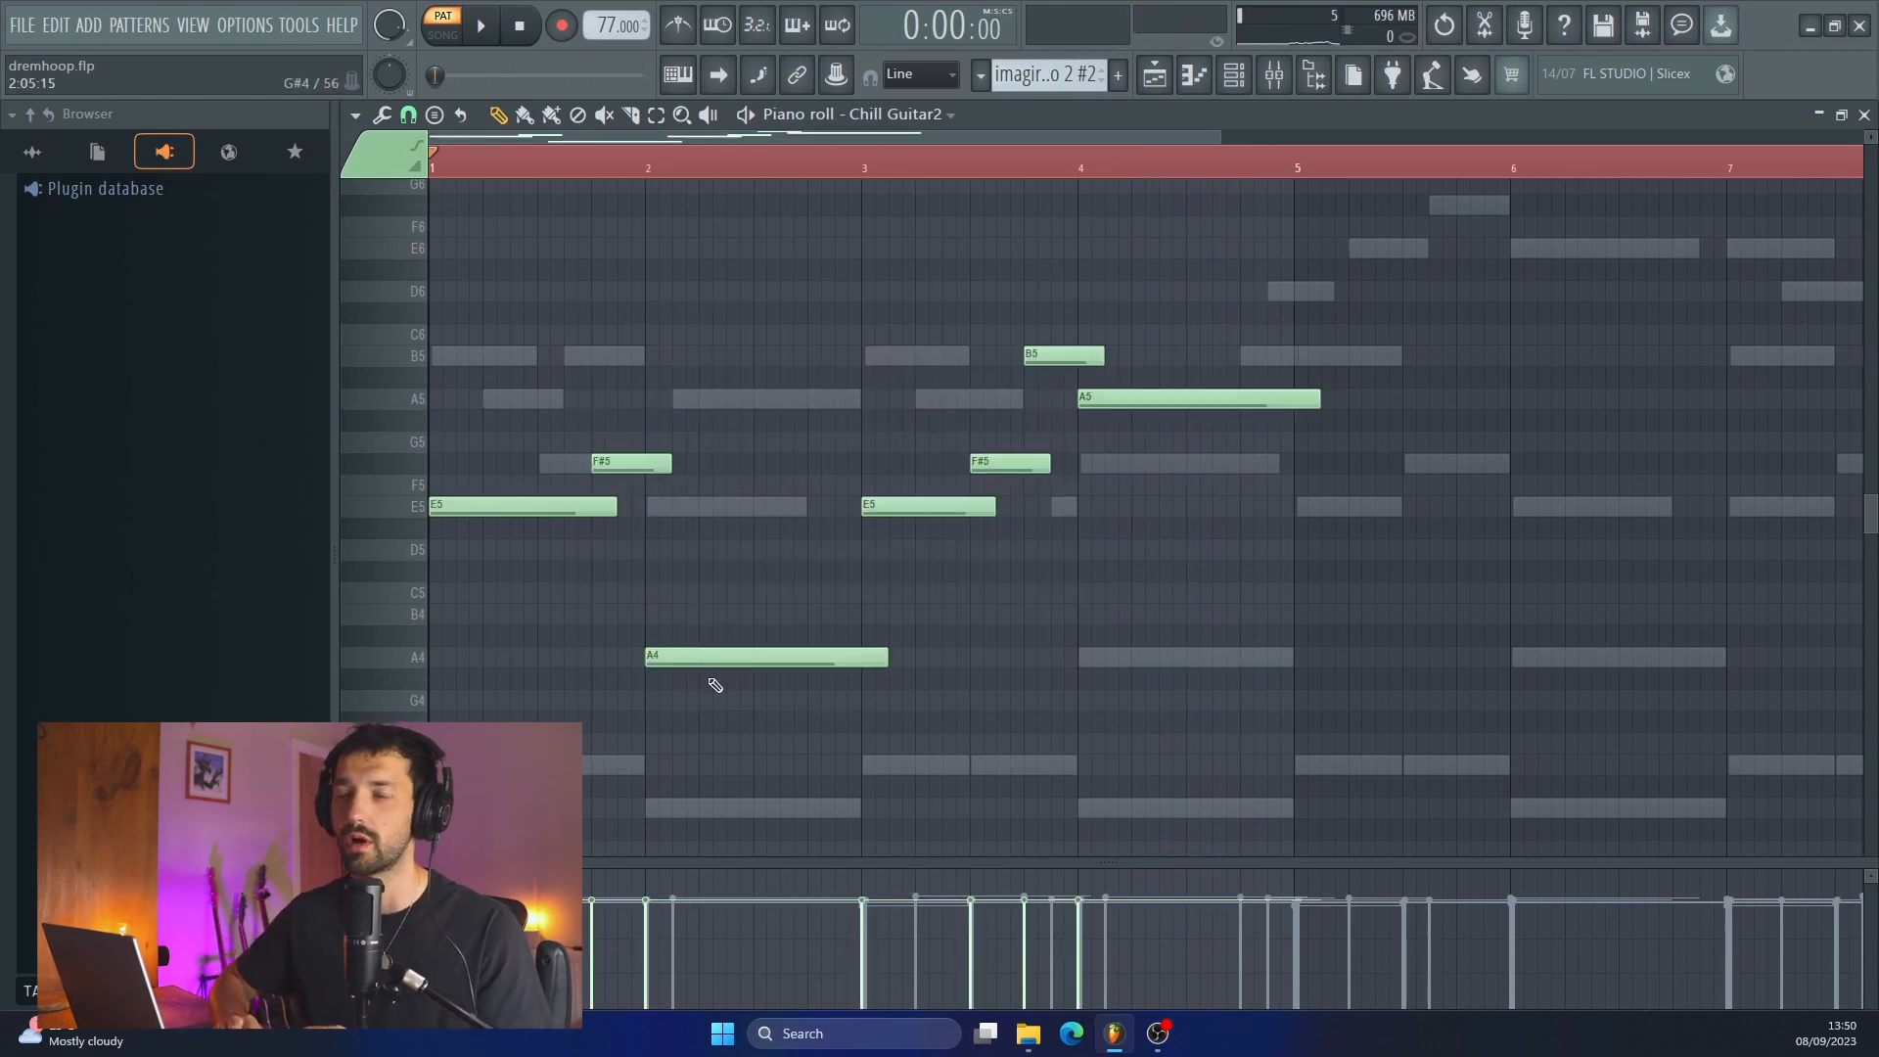
Step: Try raising the A4 guitar note at bar 2 to D5, and play the pattern from the start
scroll(715, 663, down, 3)
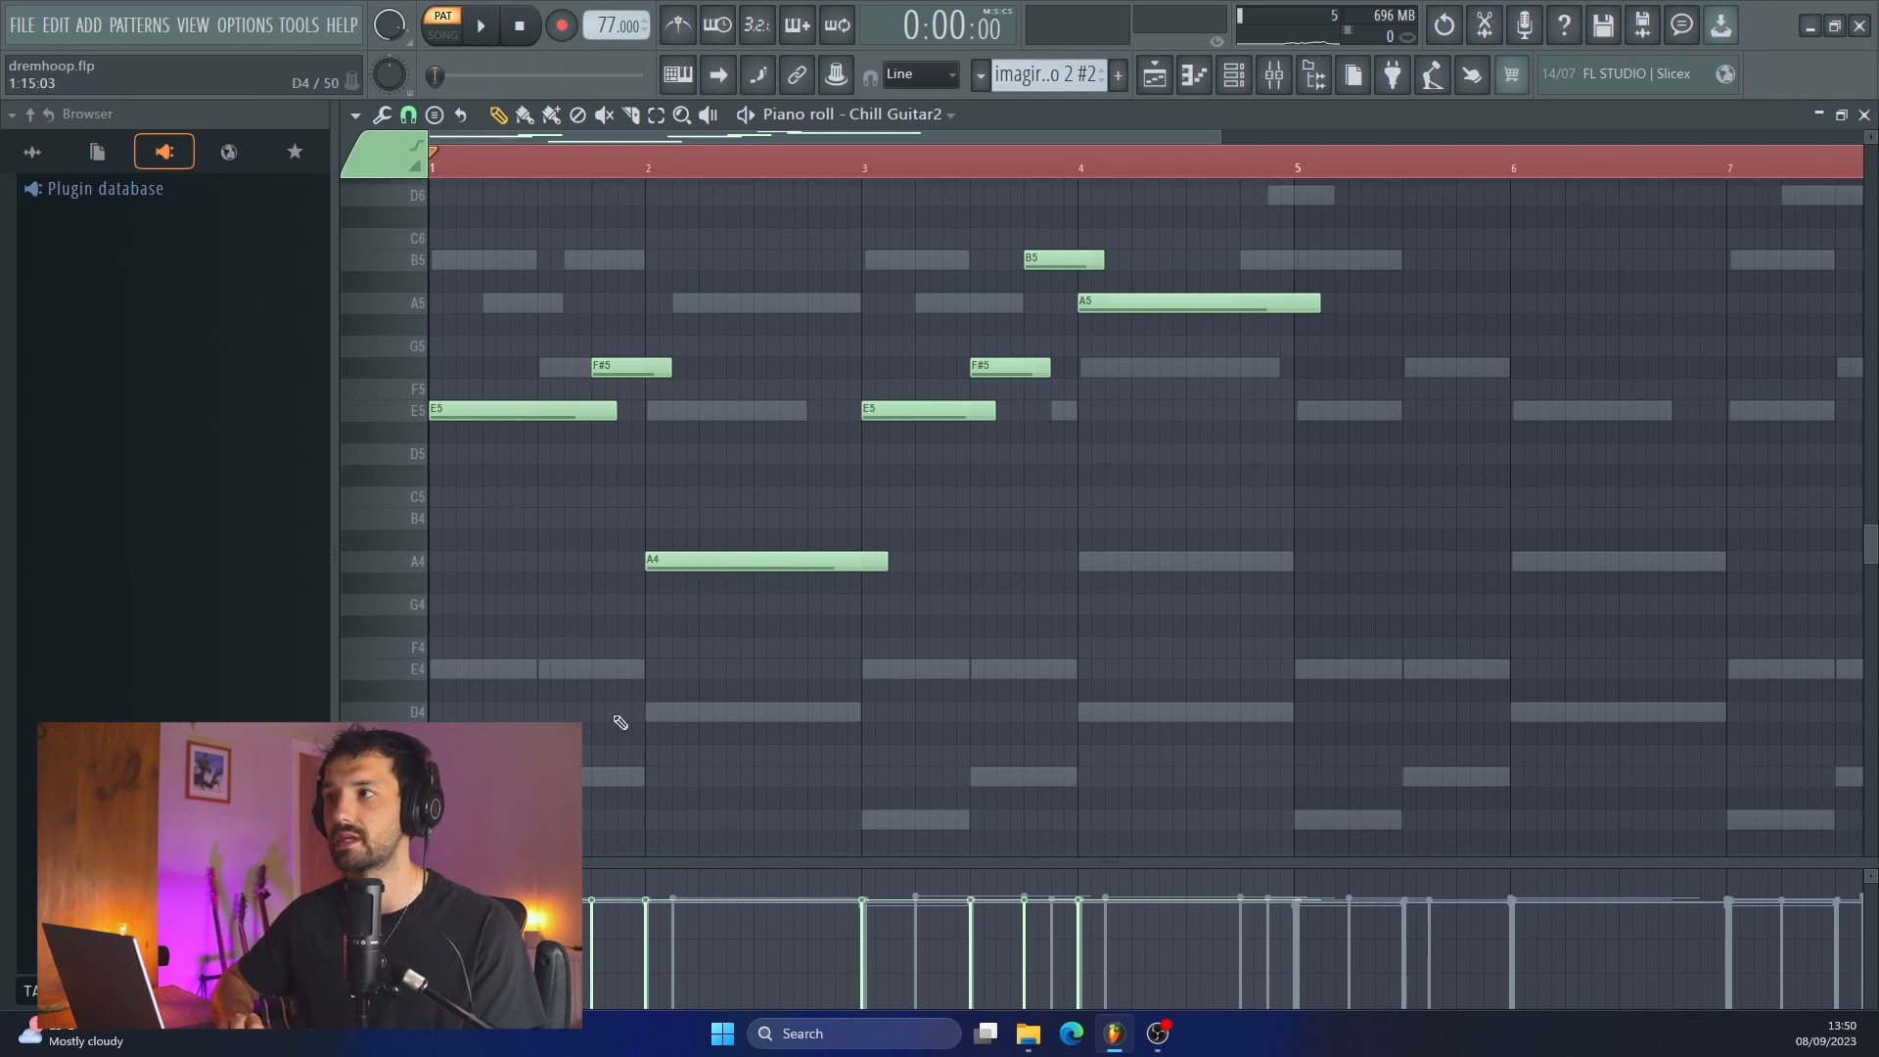
click(421, 712)
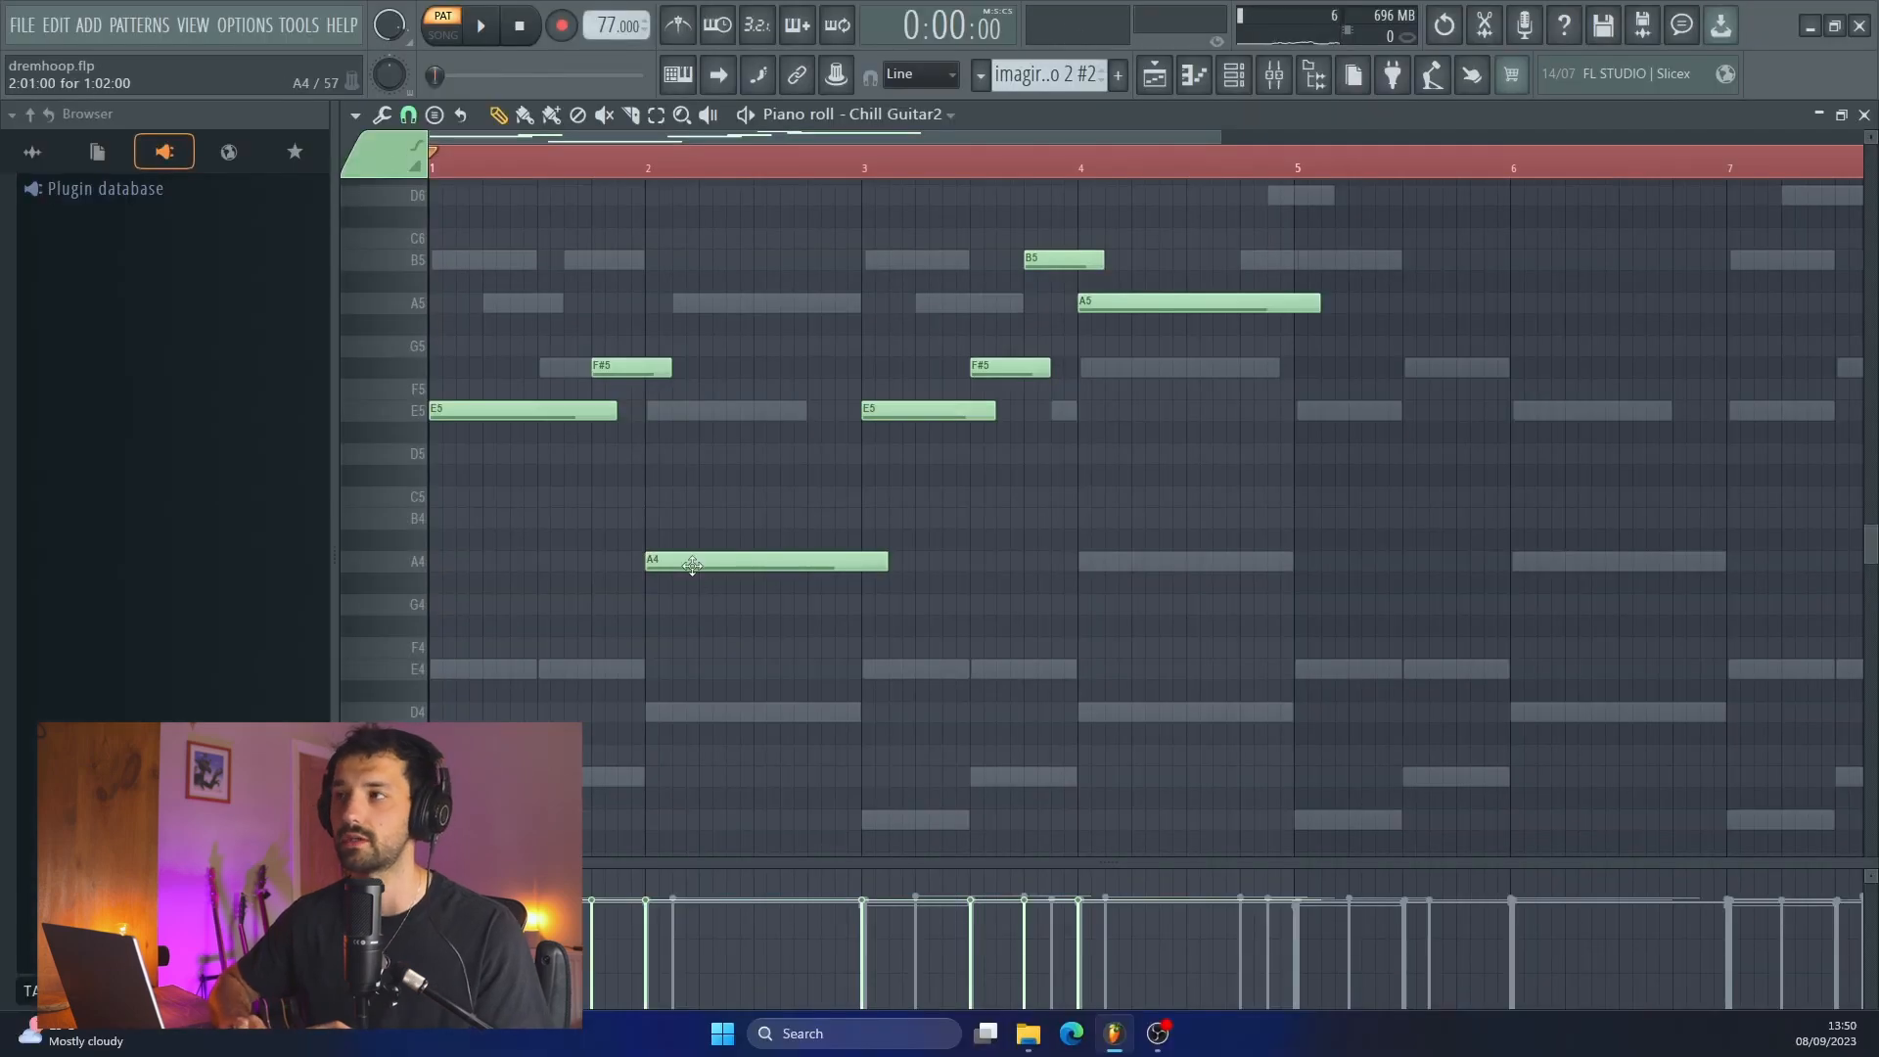
drag(692, 566, 694, 453)
key(space)
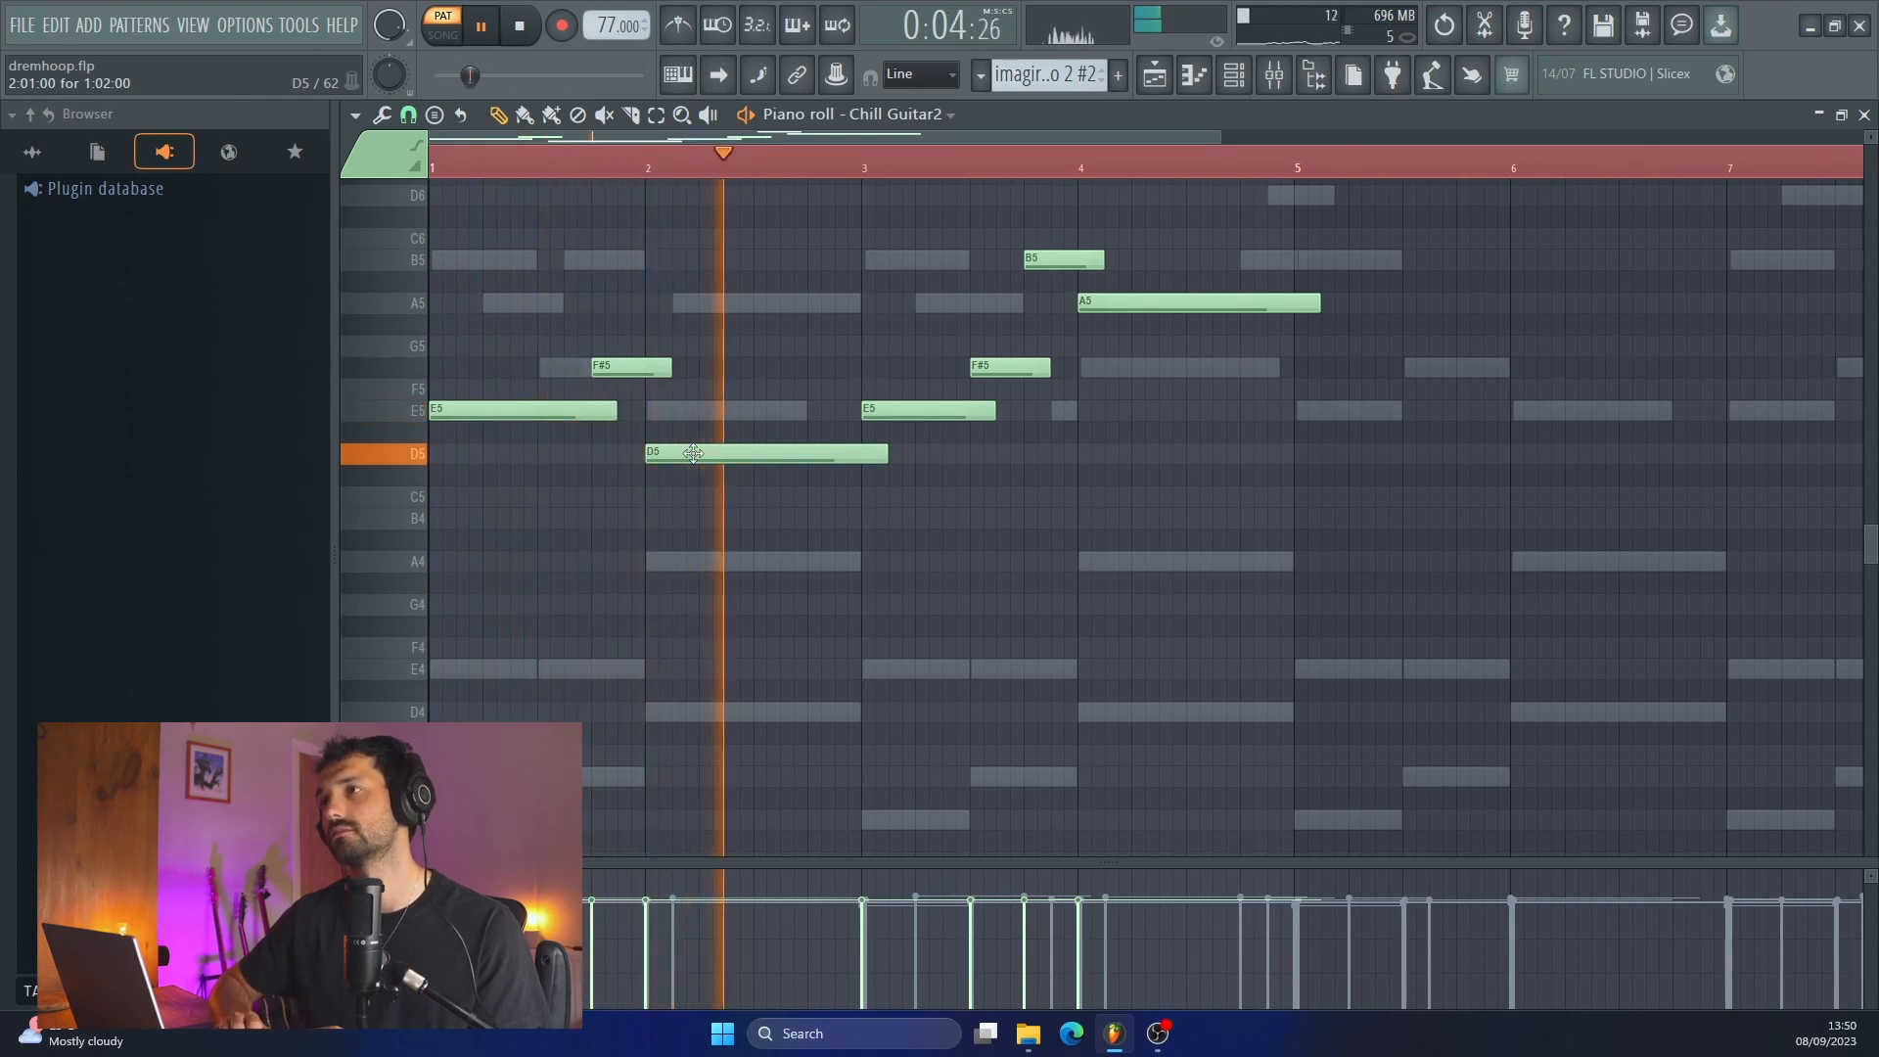
key(space)
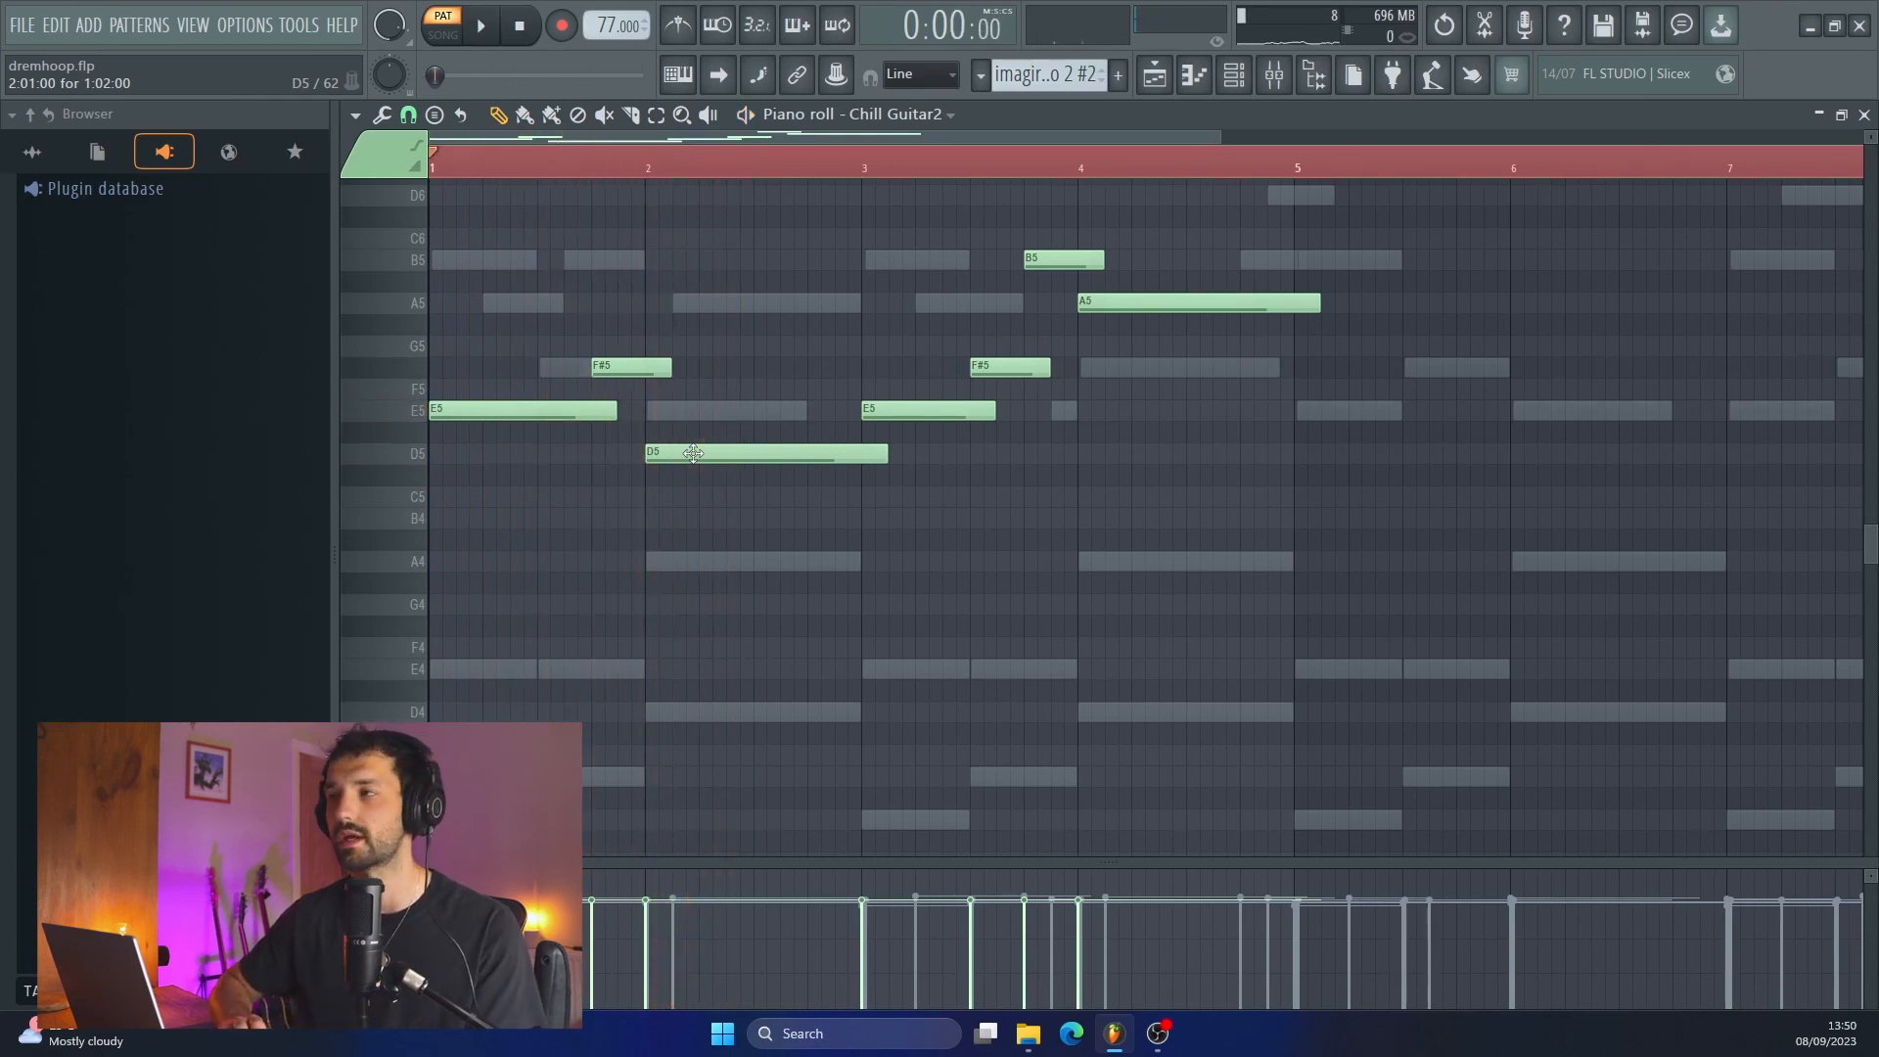
Step: Try lowering the guitar note at bar 2 to C5, and play the pattern back
ctrl+click(693, 453)
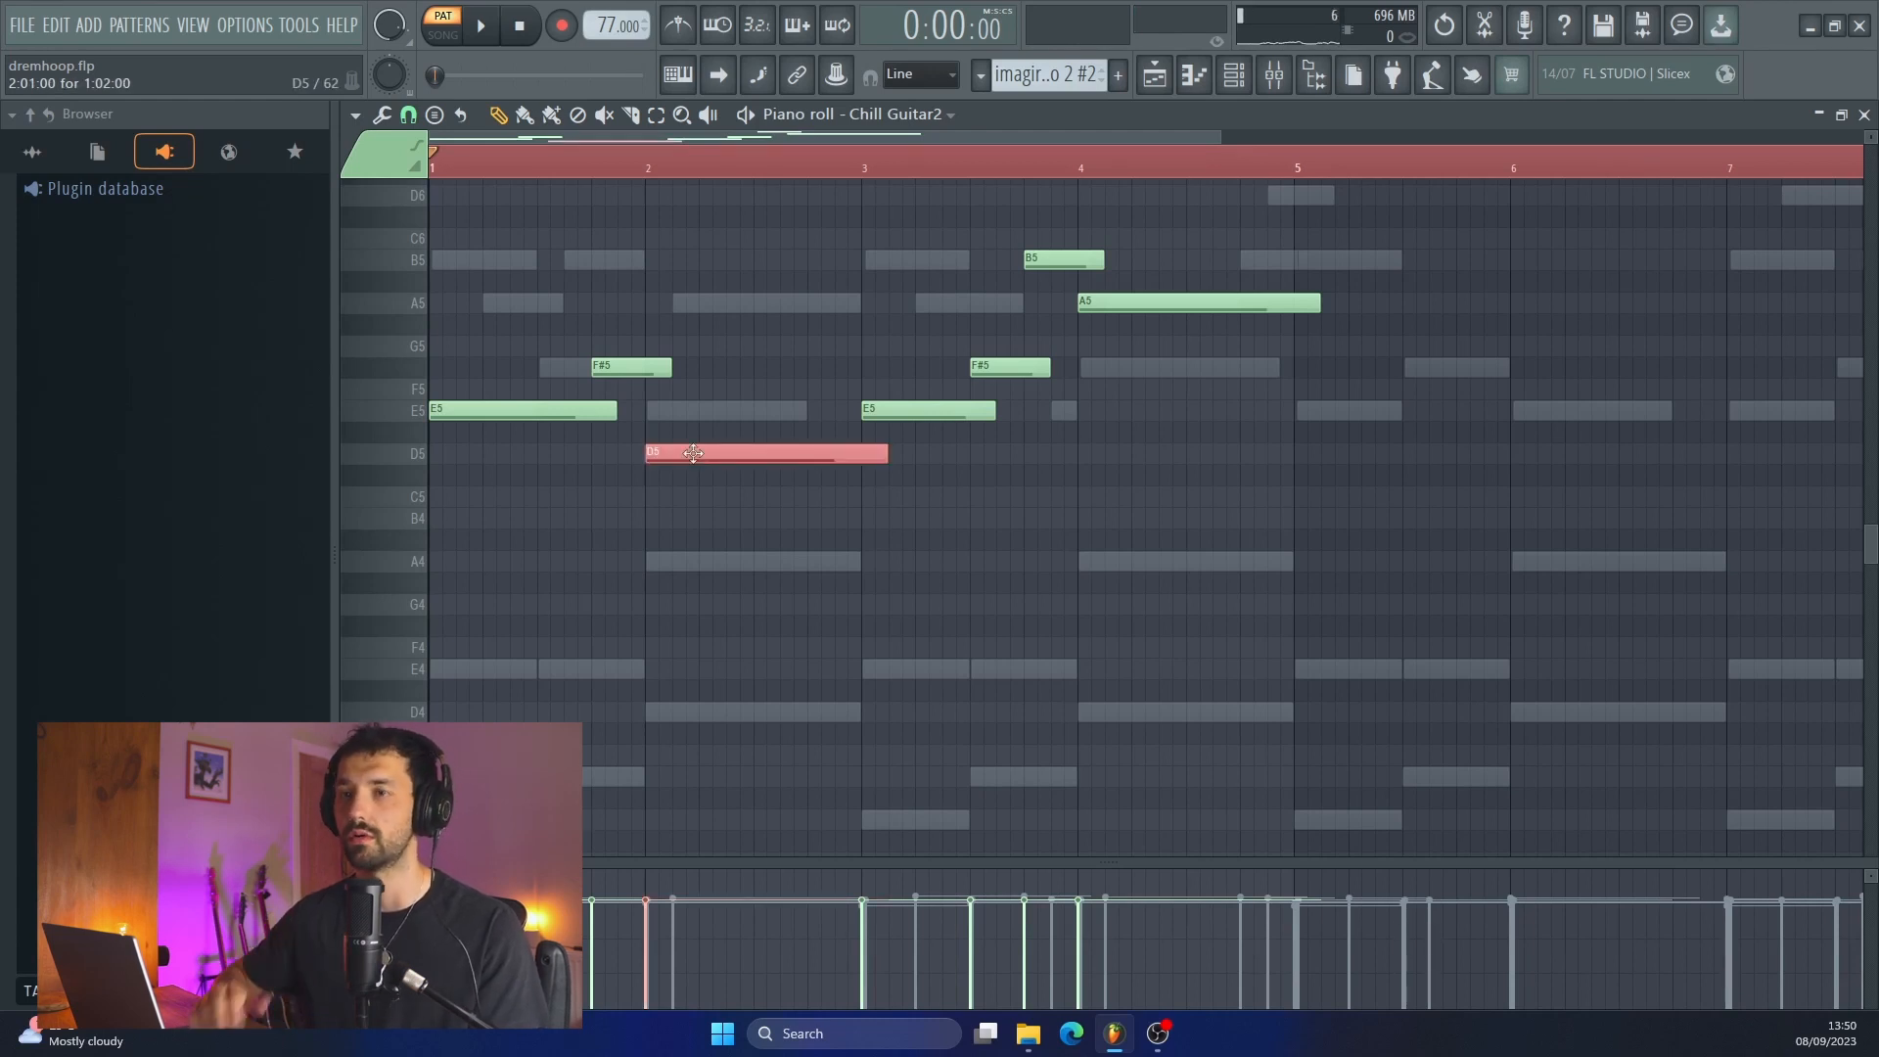
key(shift+Down)
key(shift+Down)
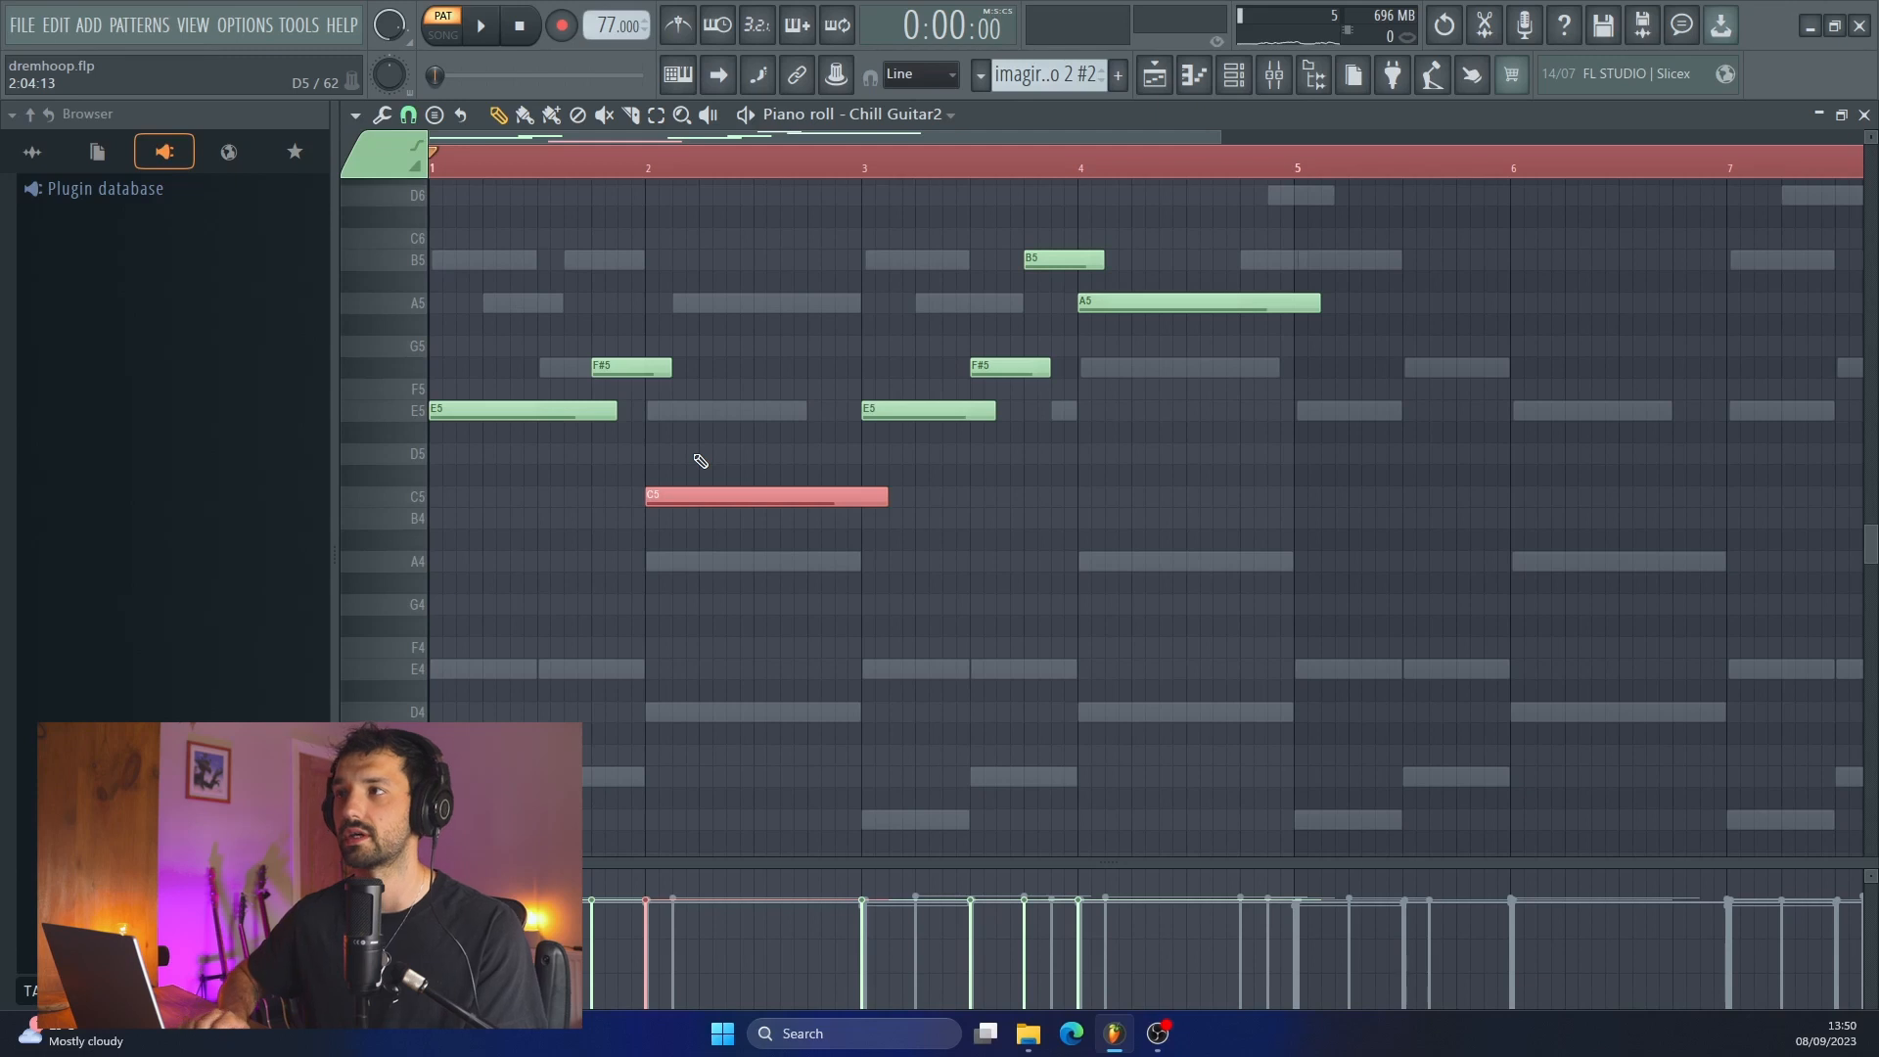
key(space)
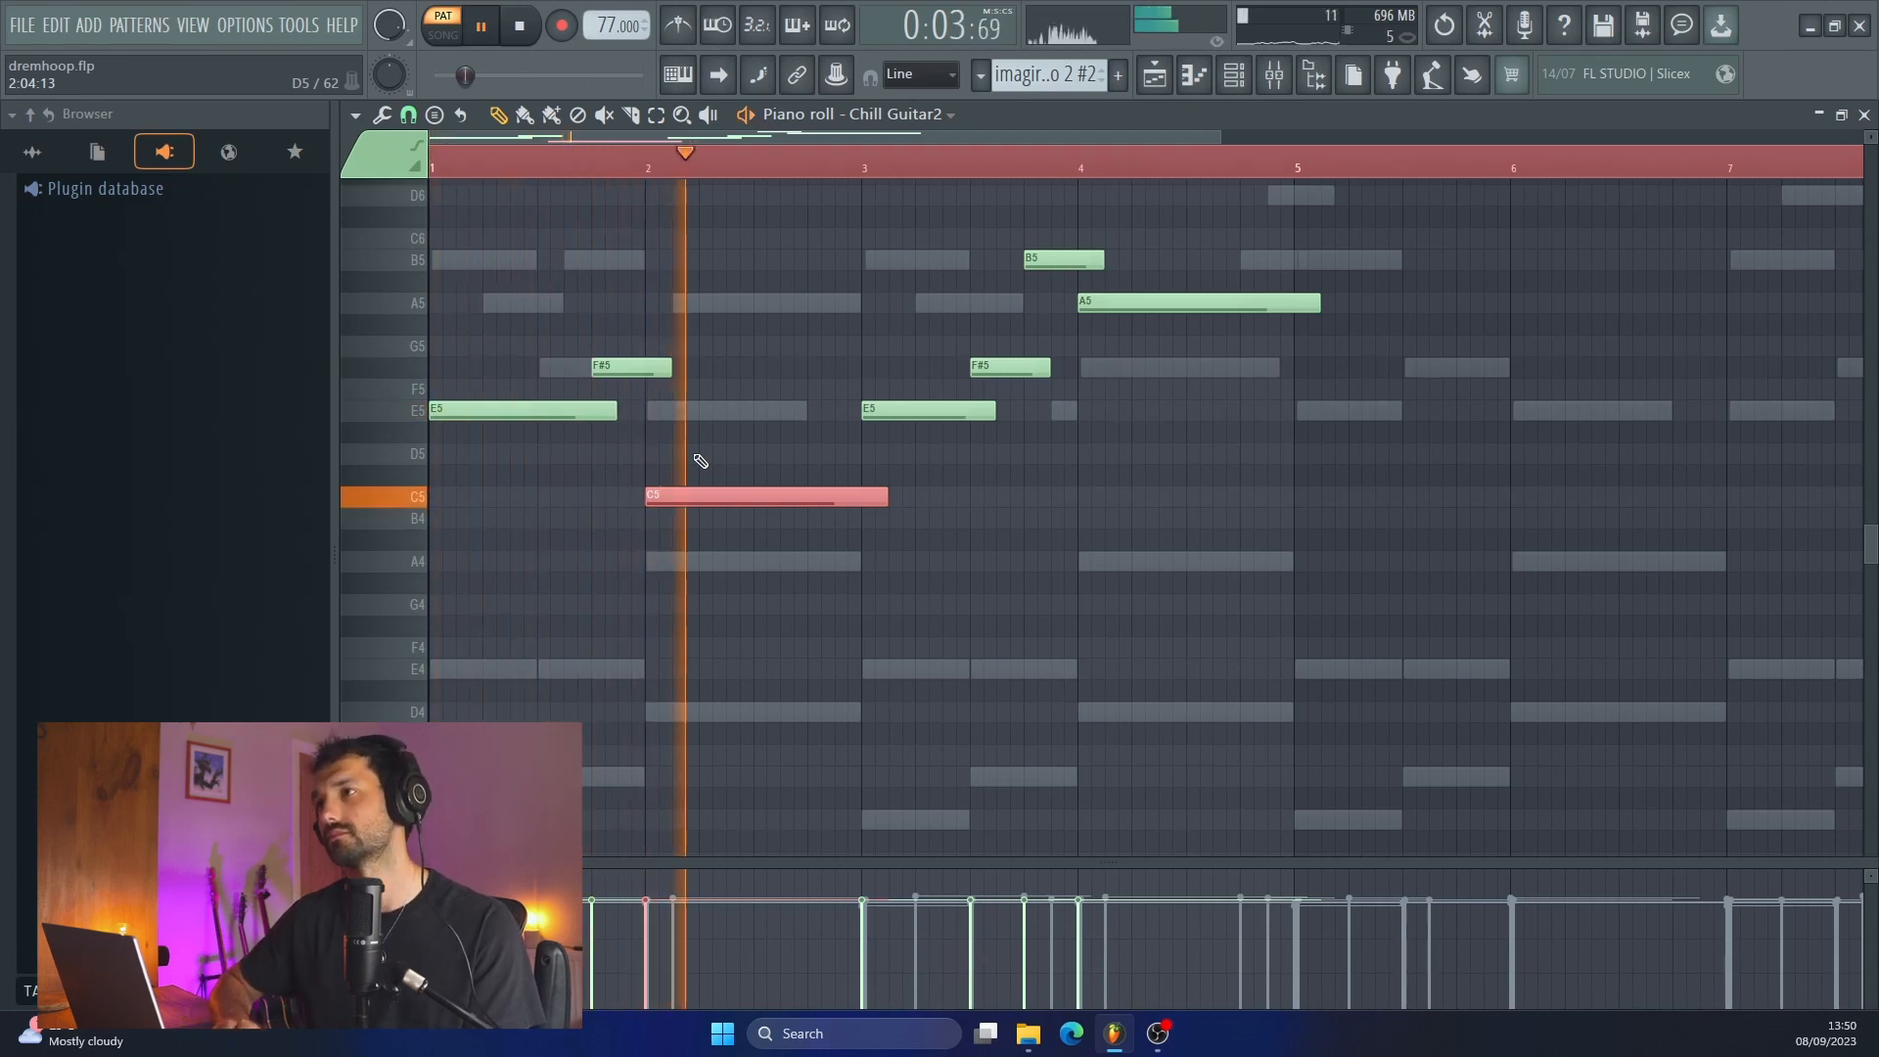
key(space)
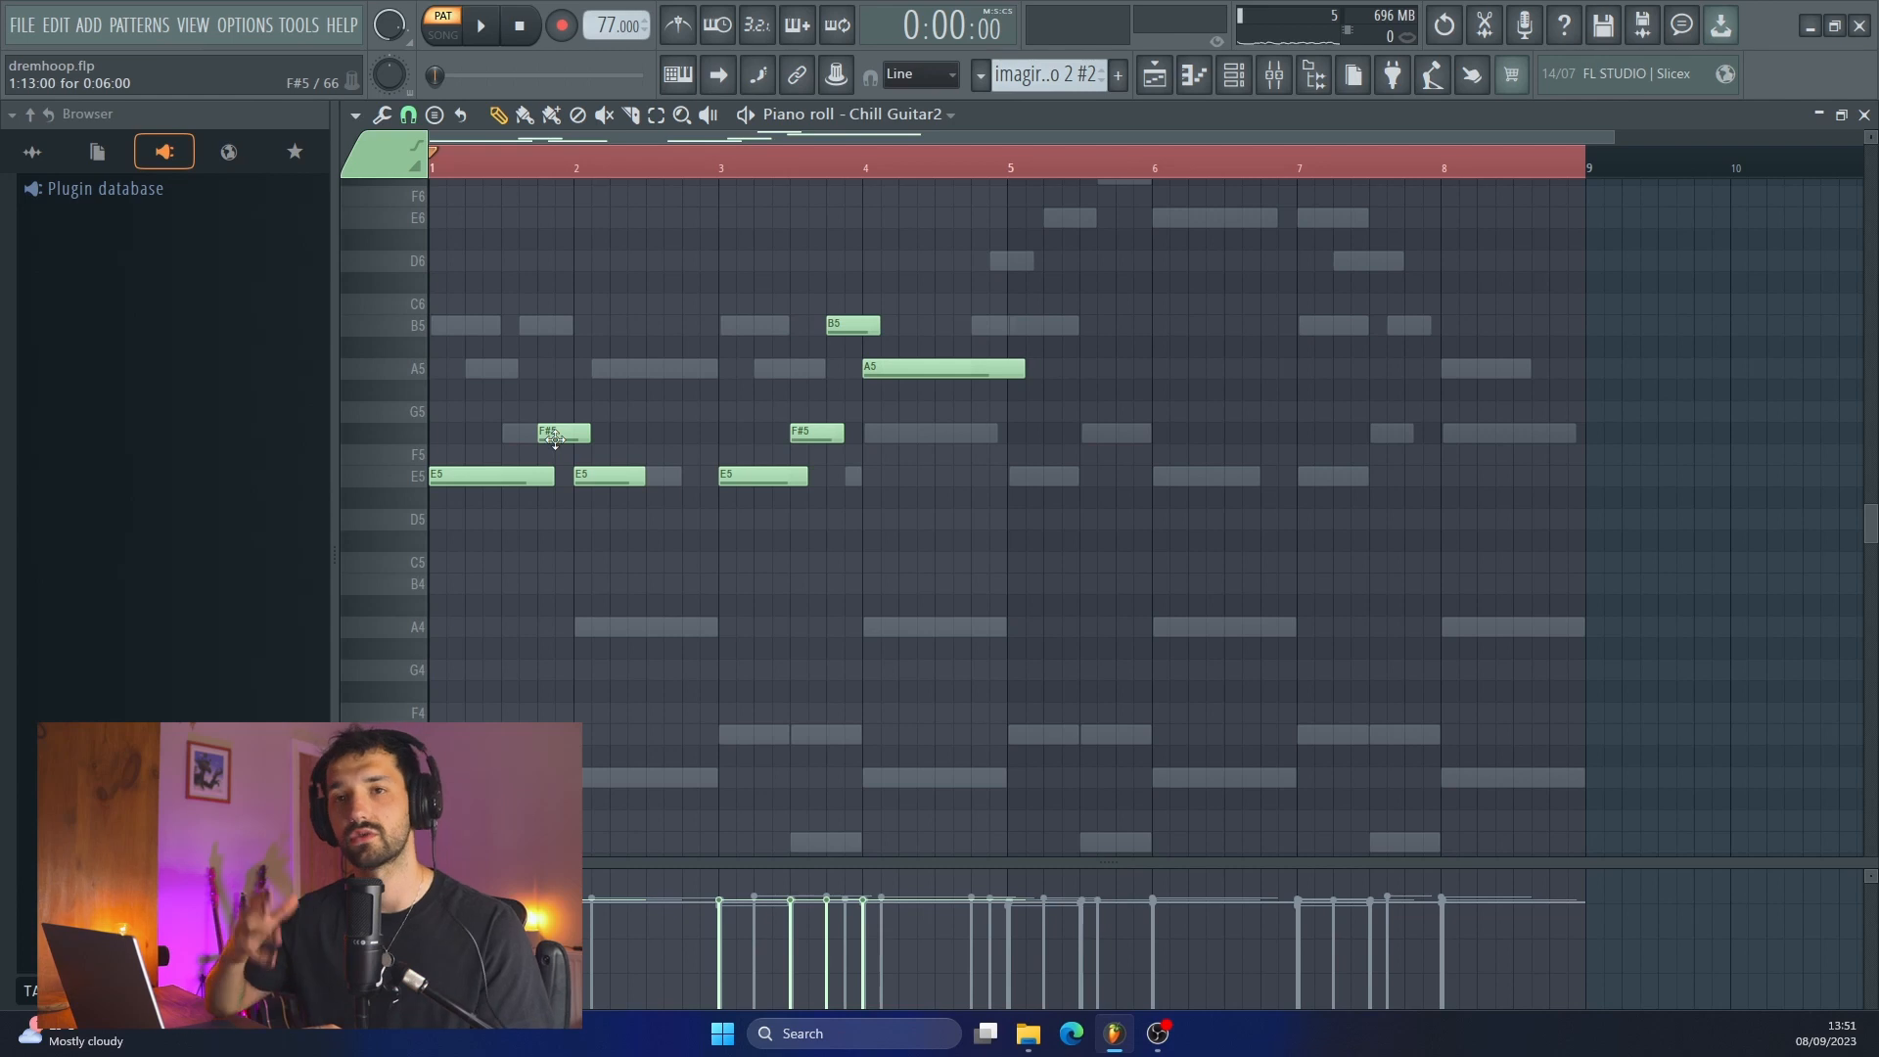
Step: Examine the imagiro piano 2 #2 melody notes in the piano roll, and return to Chill Guitar2
click(937, 114)
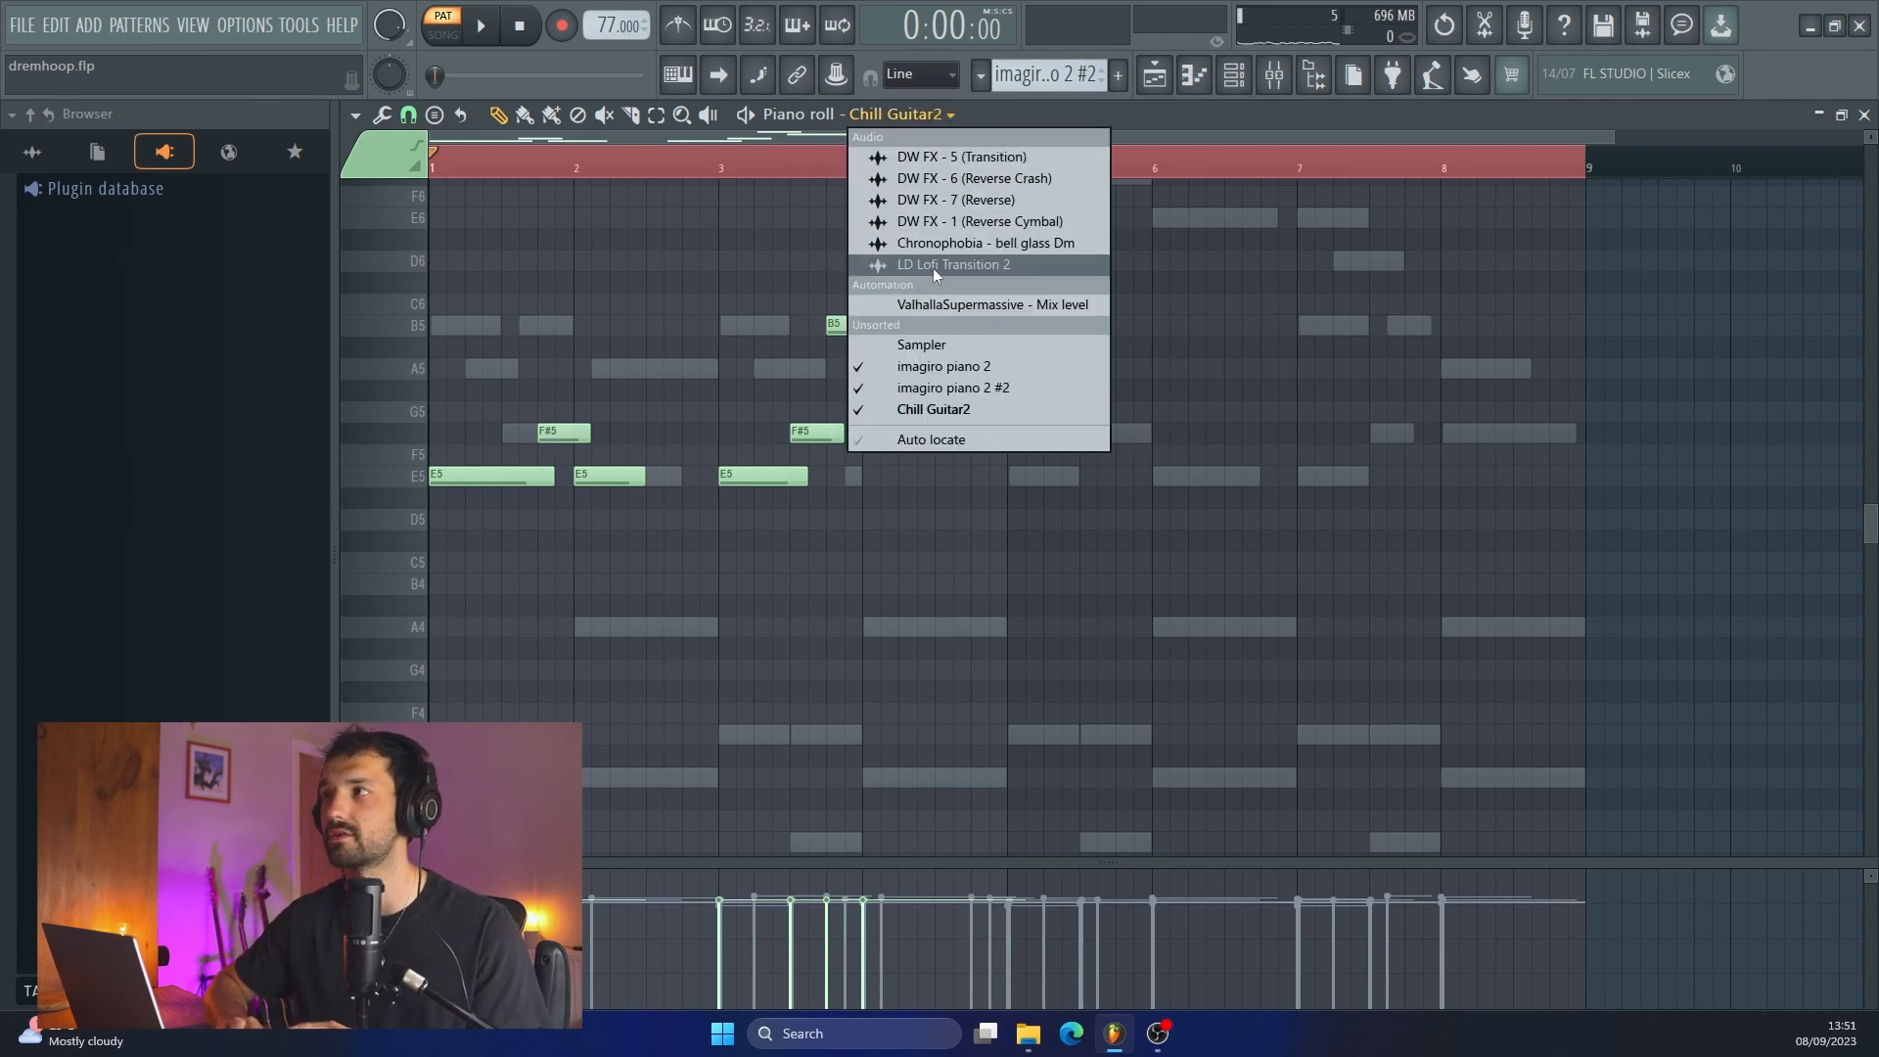
click(950, 390)
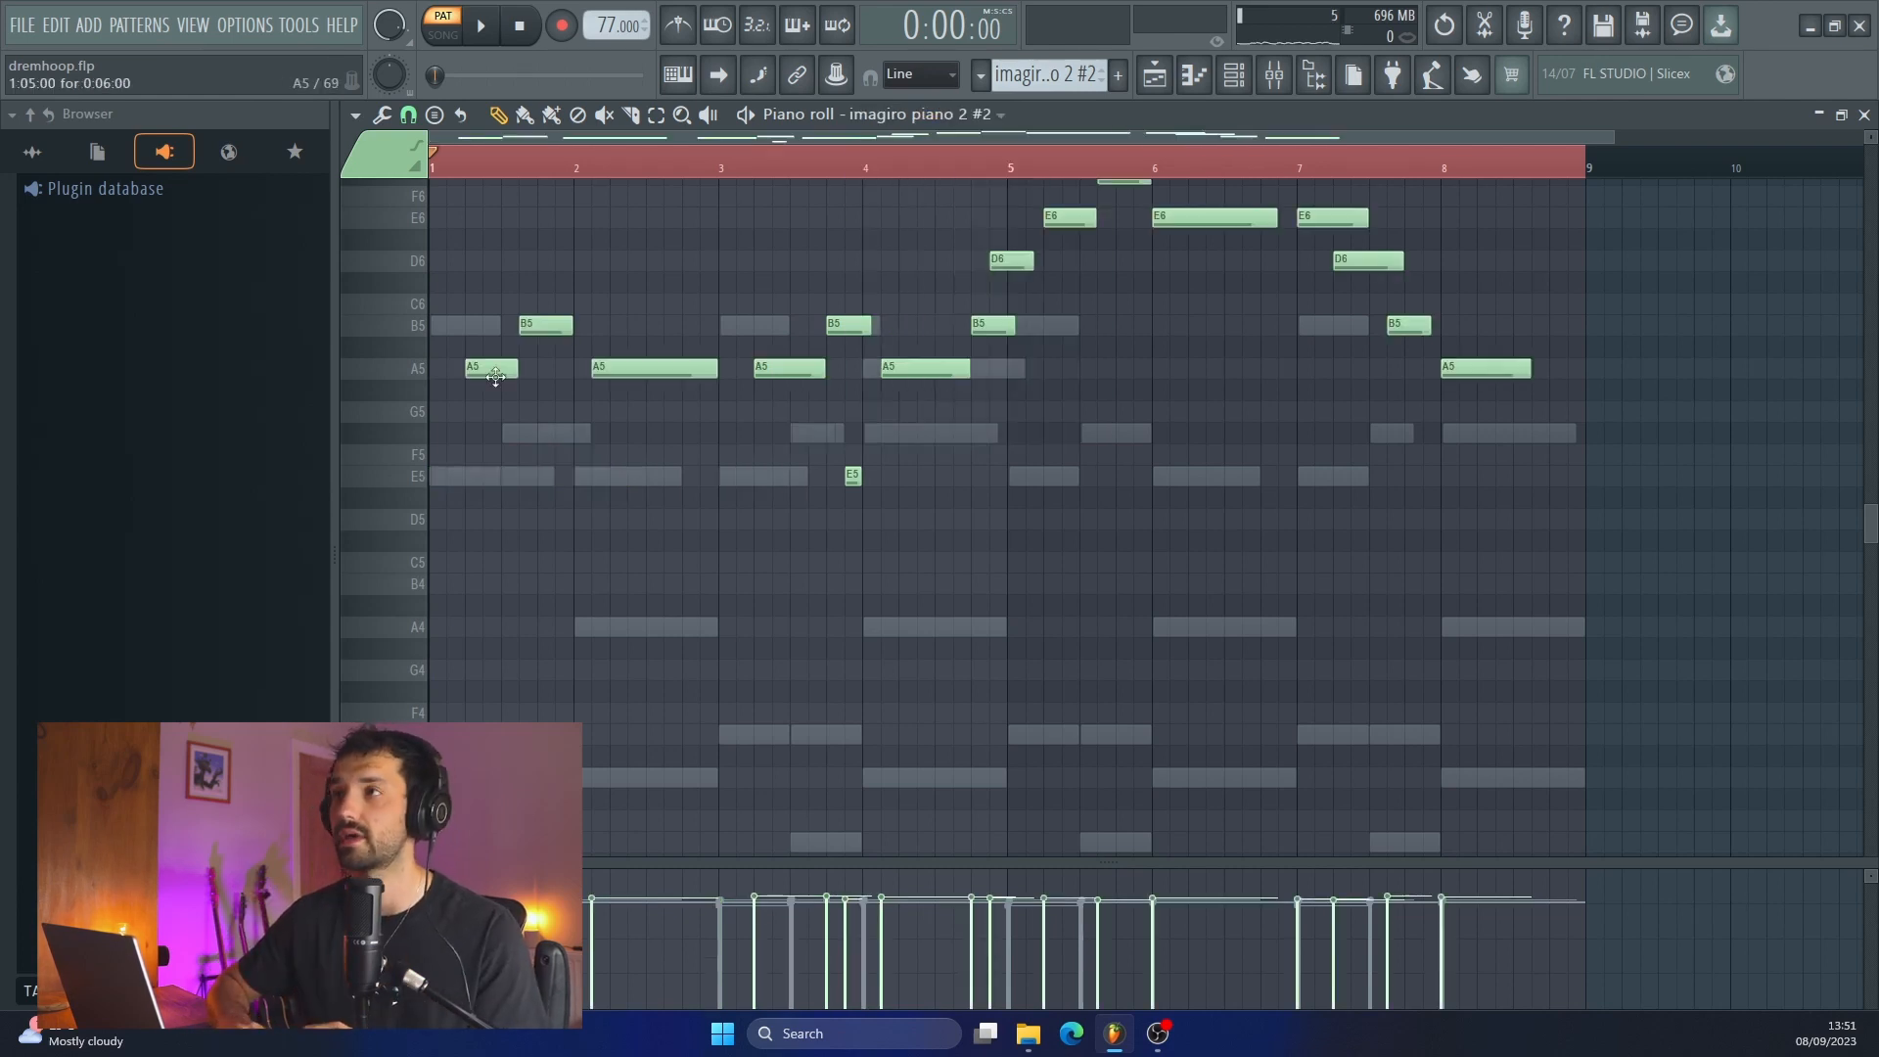
click(939, 115)
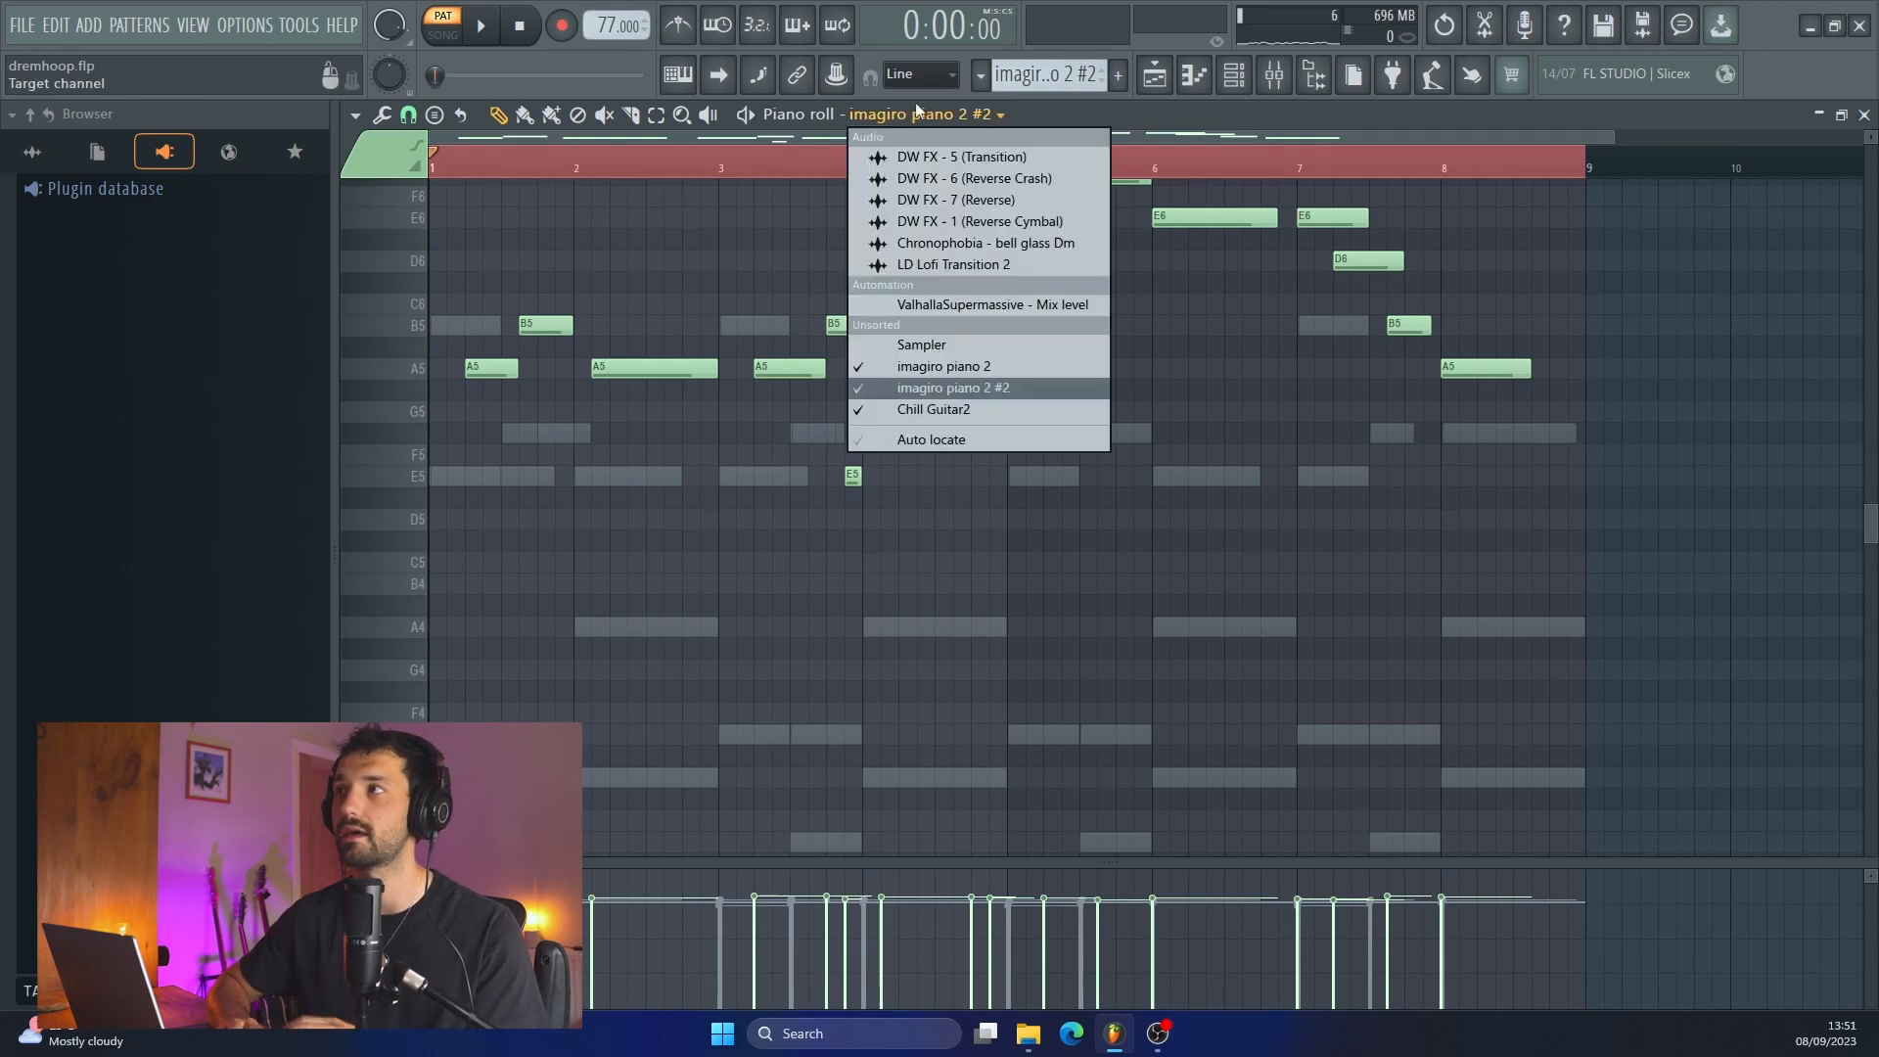
click(960, 414)
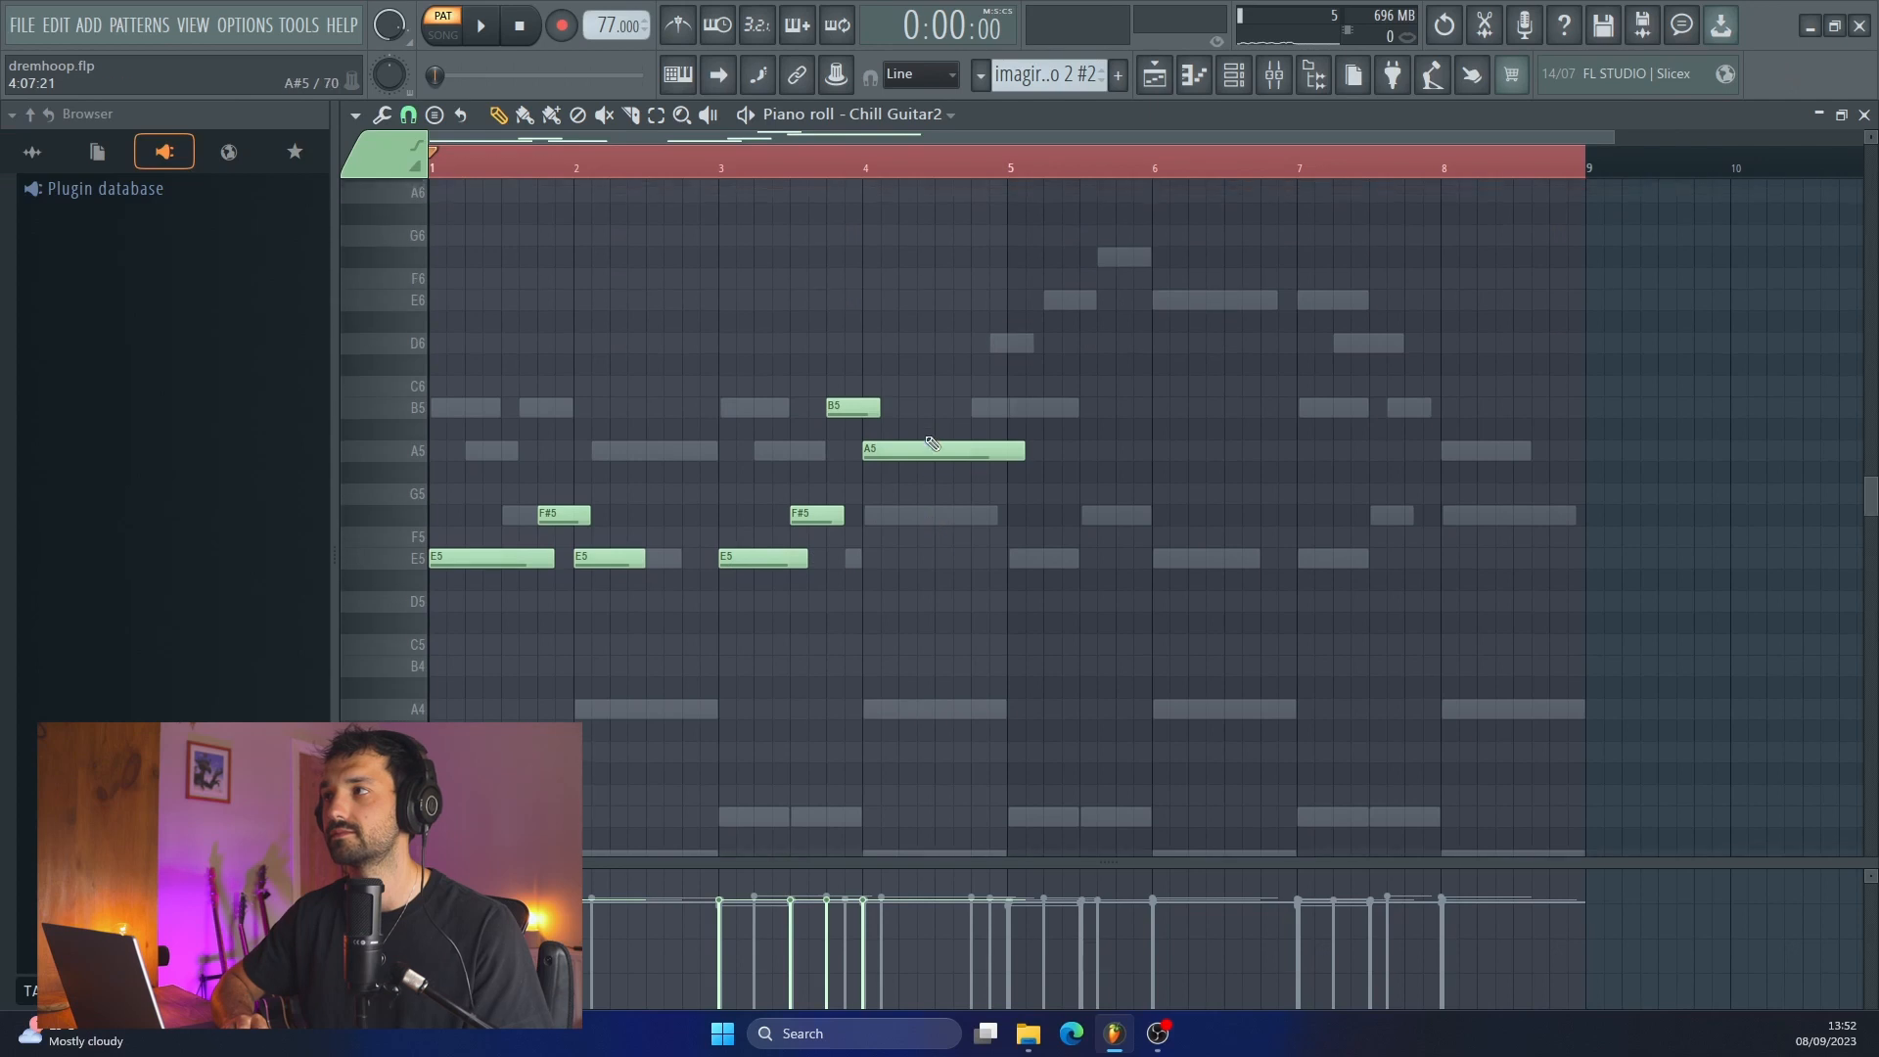
Step: Play back the closing phrase of the Chill Guitar2 part from bar 7, and stop playback
scroll(932, 443, up, 1)
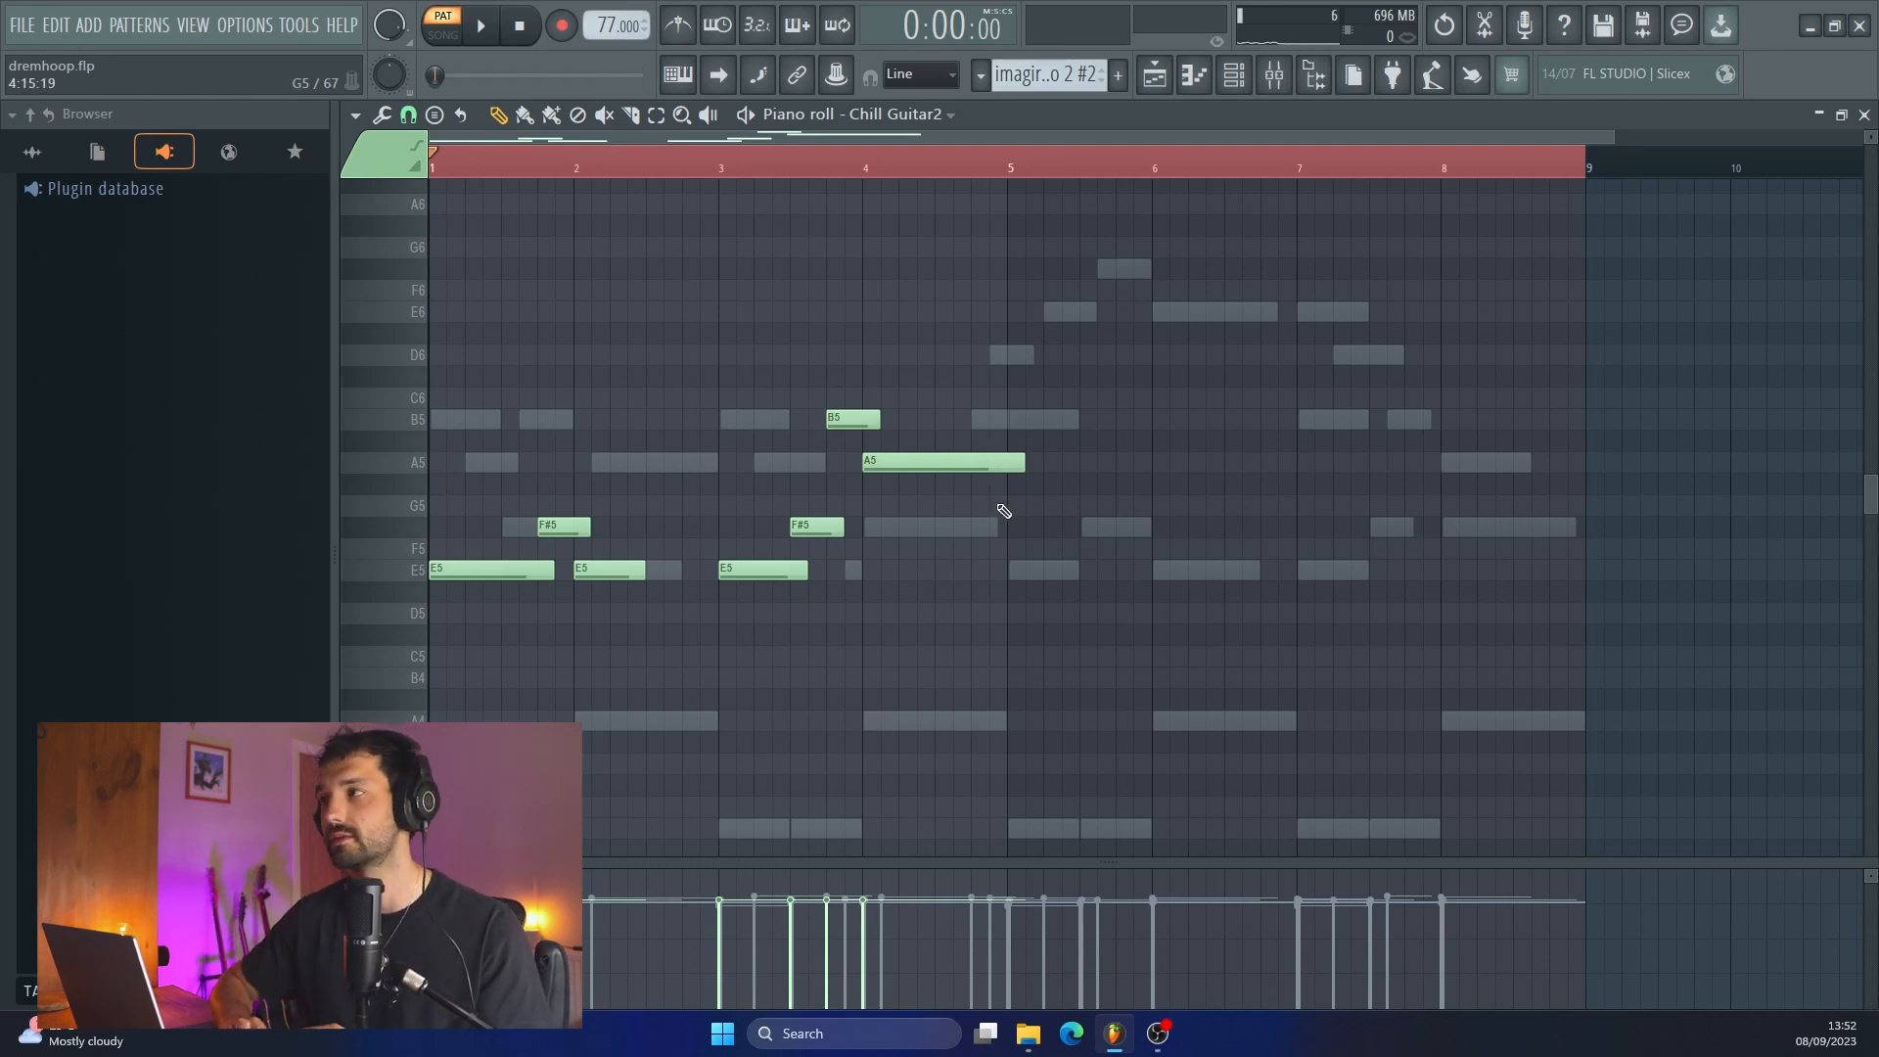
ctrl+scroll(1002, 510, up, 1)
scroll(1111, 491, up, 1)
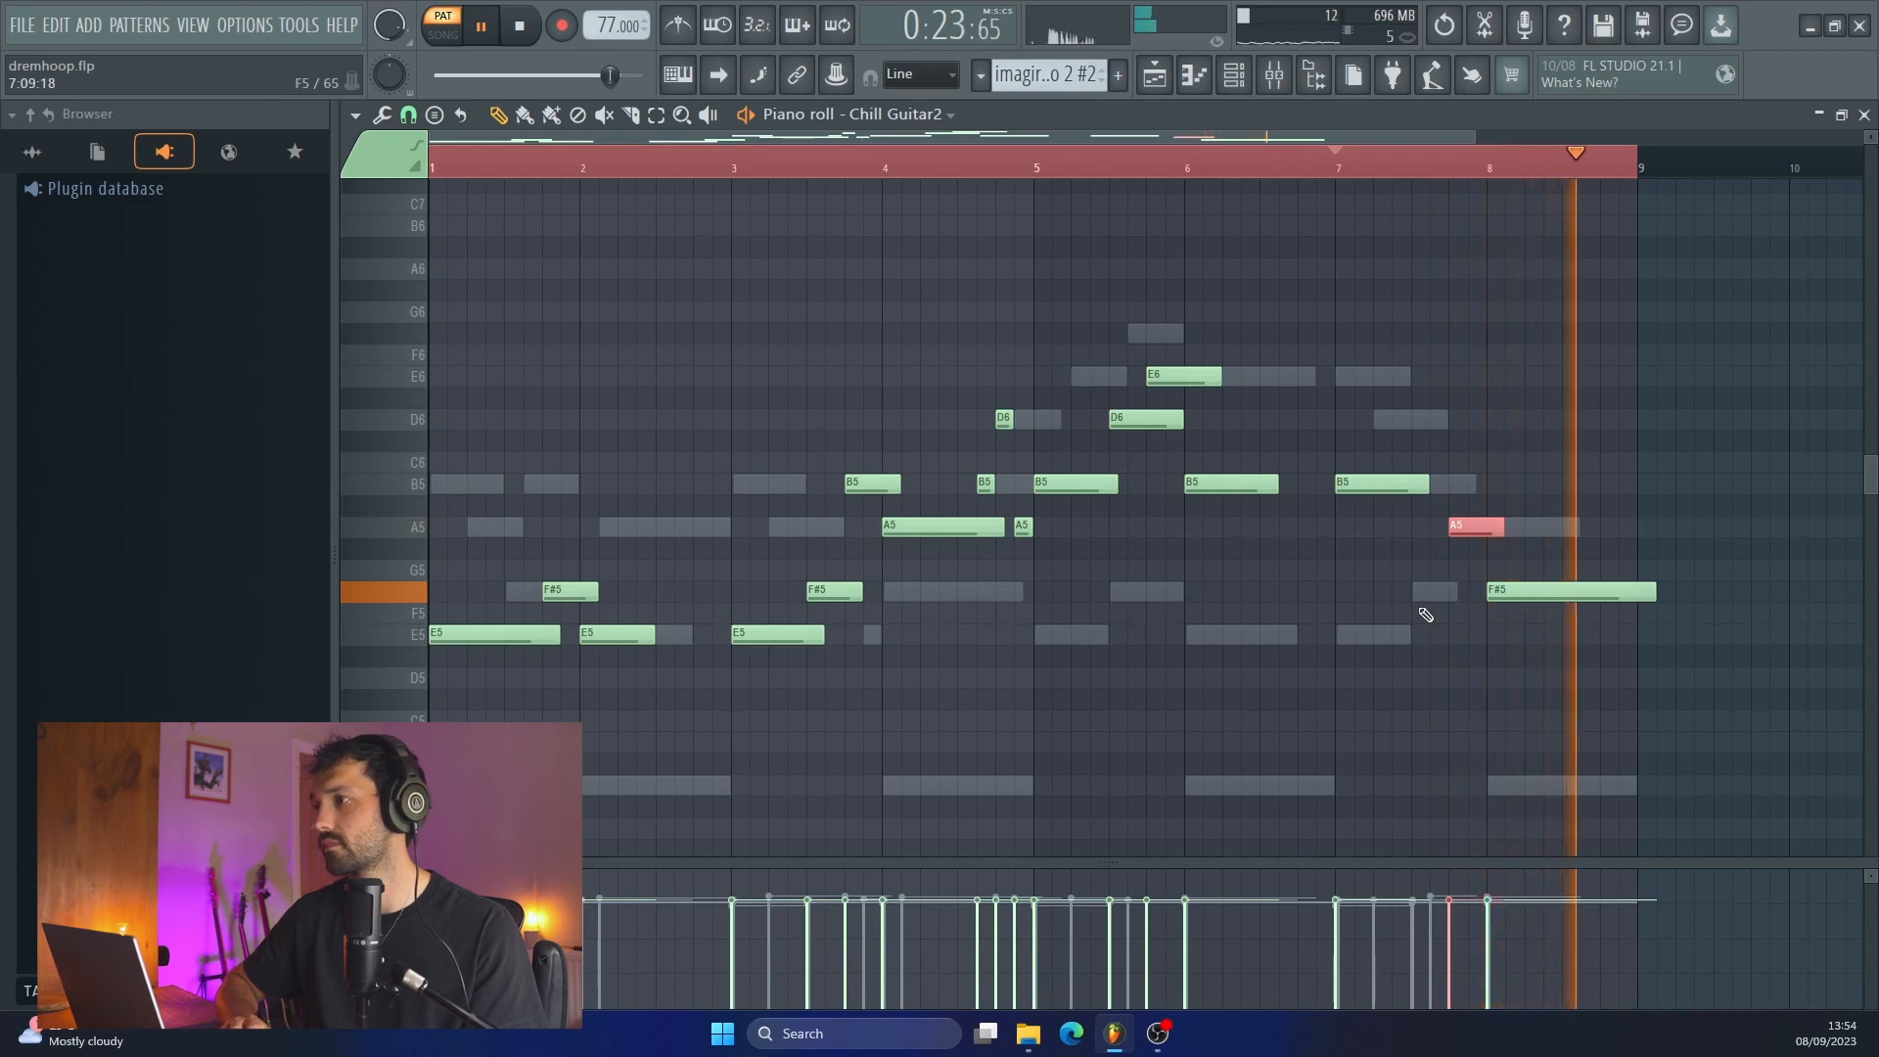
key(space)
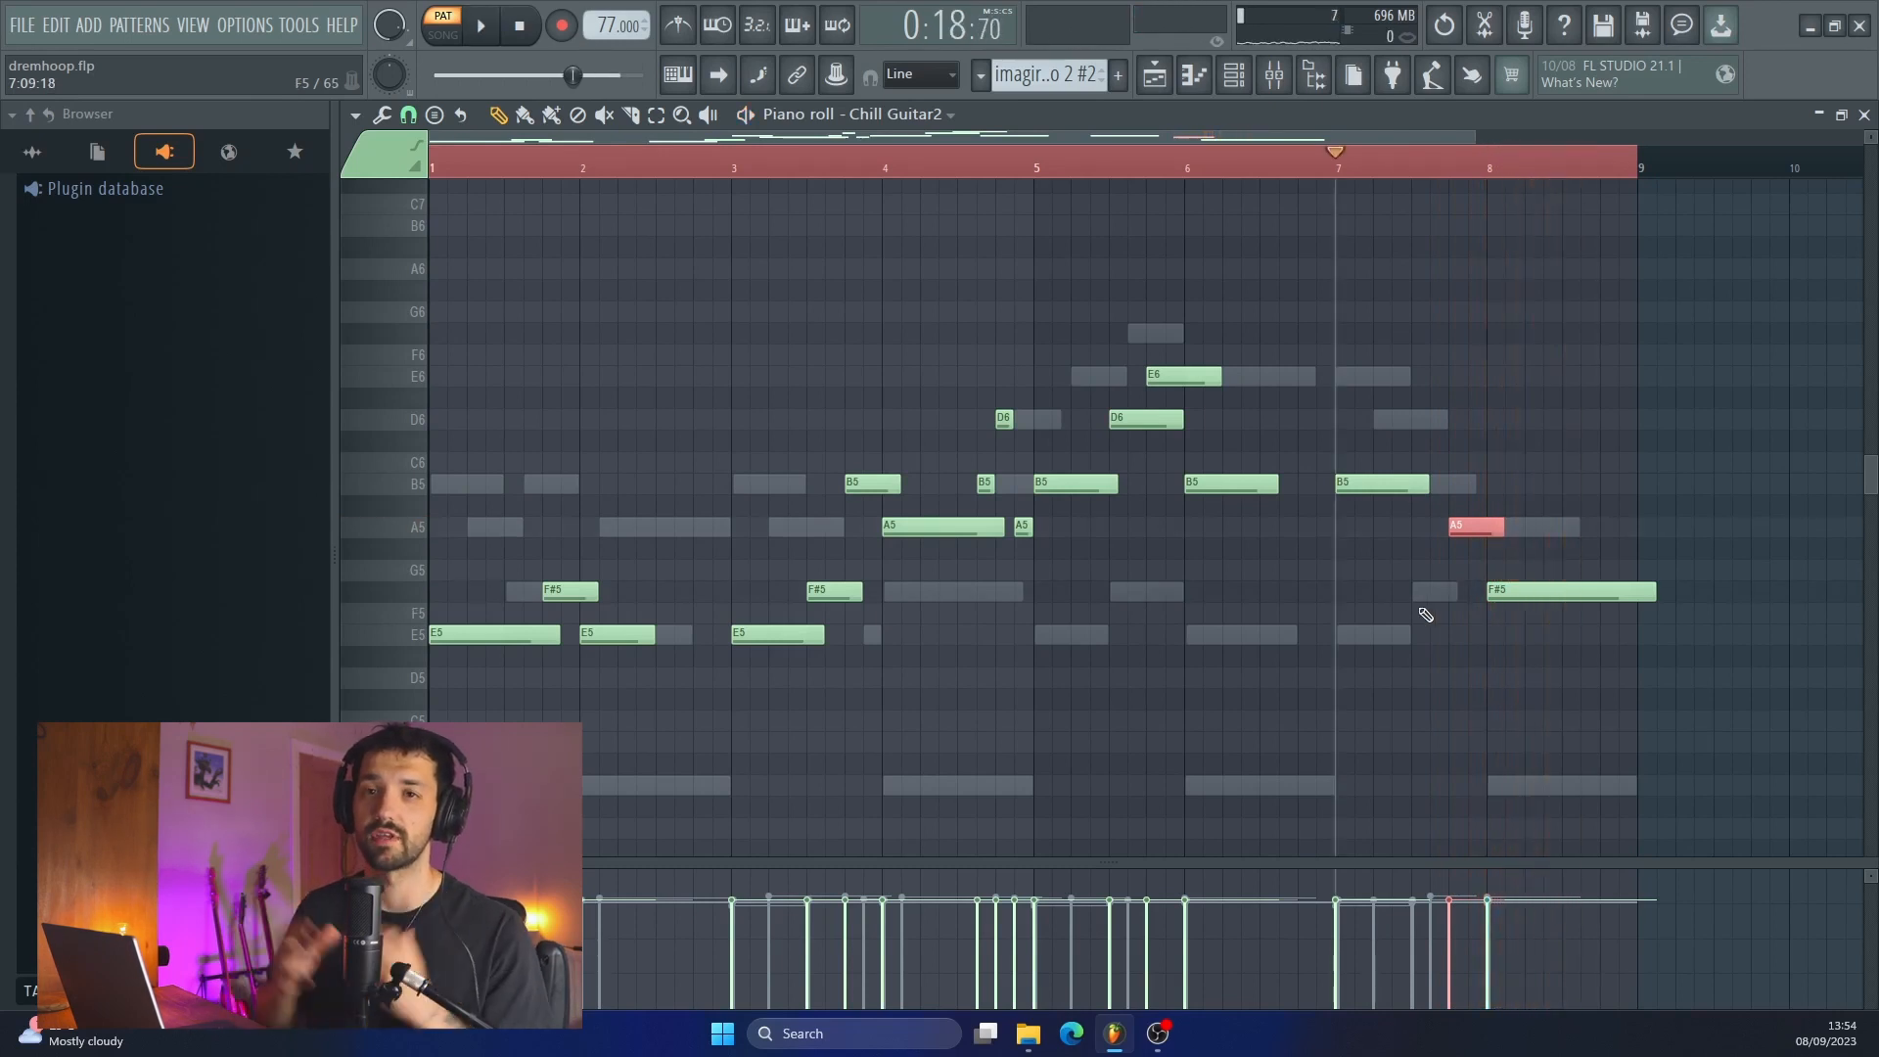
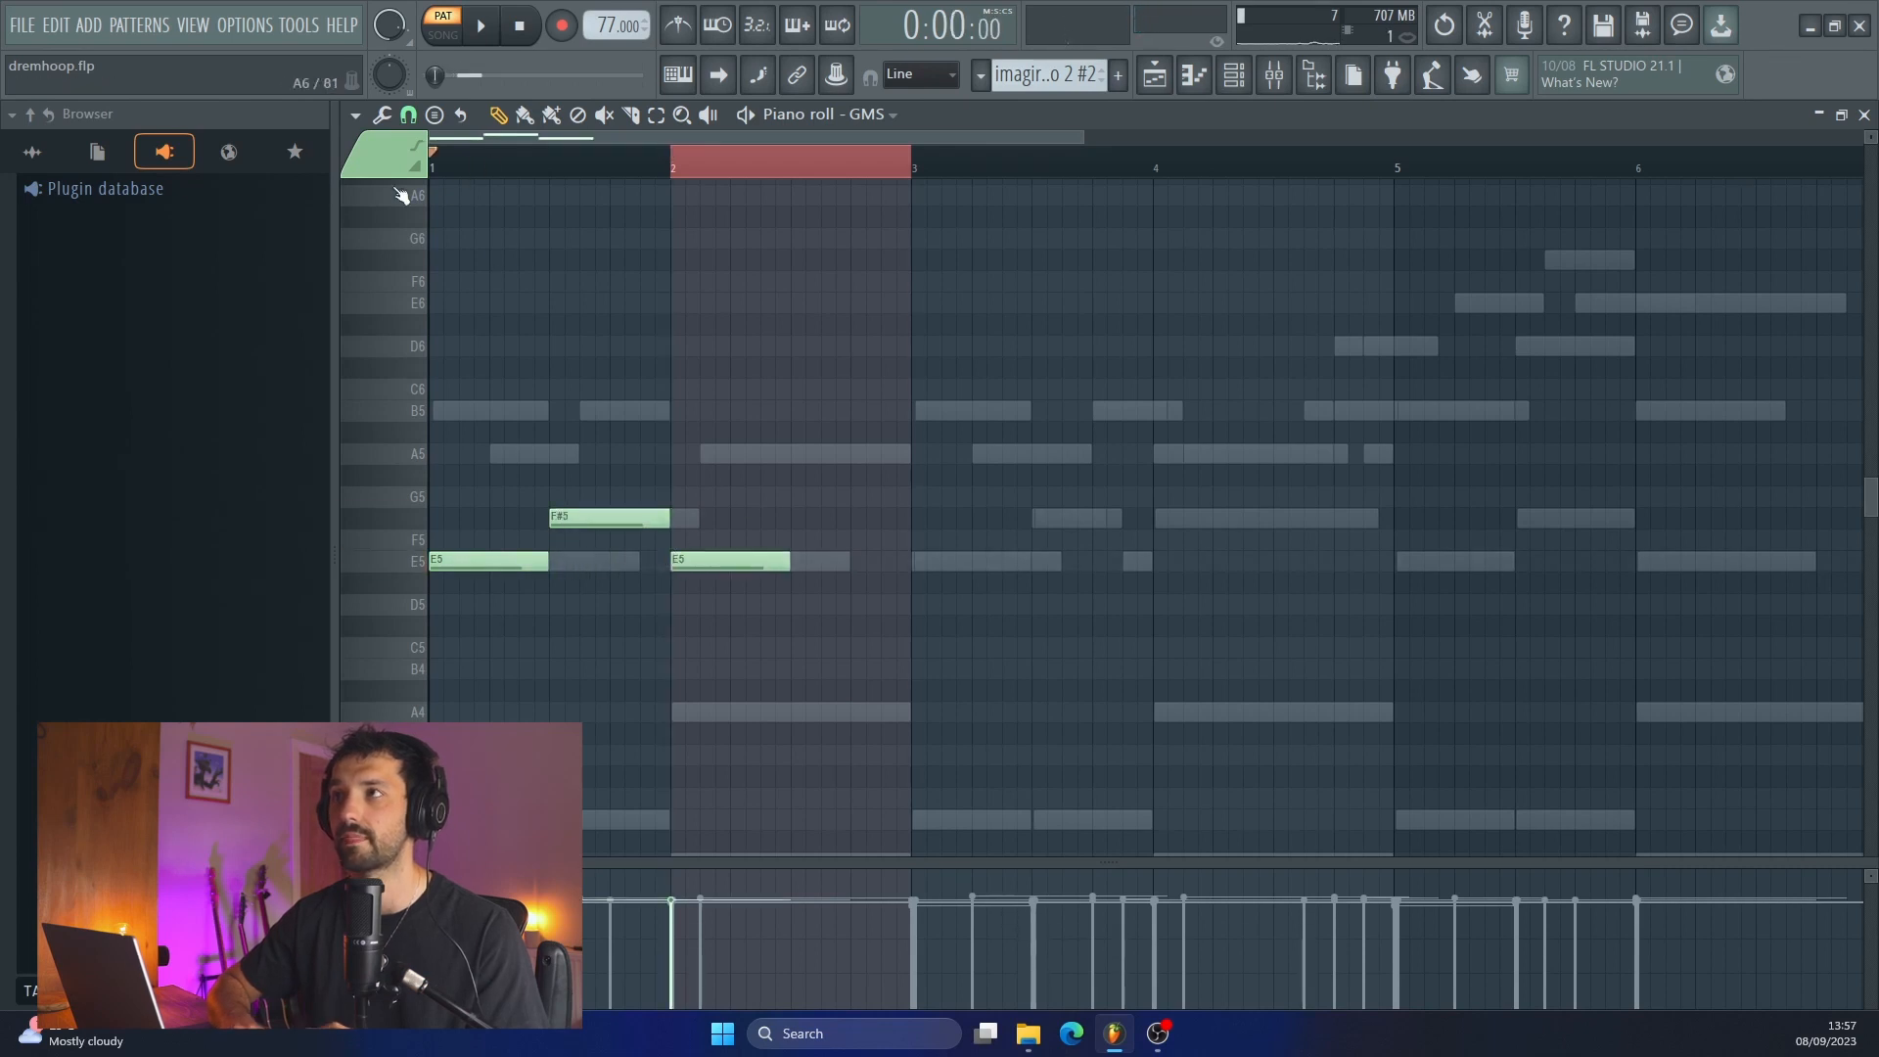
Step: Extend the GMS phrase with A5 and G#5 in bar 2, E5 and F#5 in bar 3 and A5 at bar 4, and play it back
key(space)
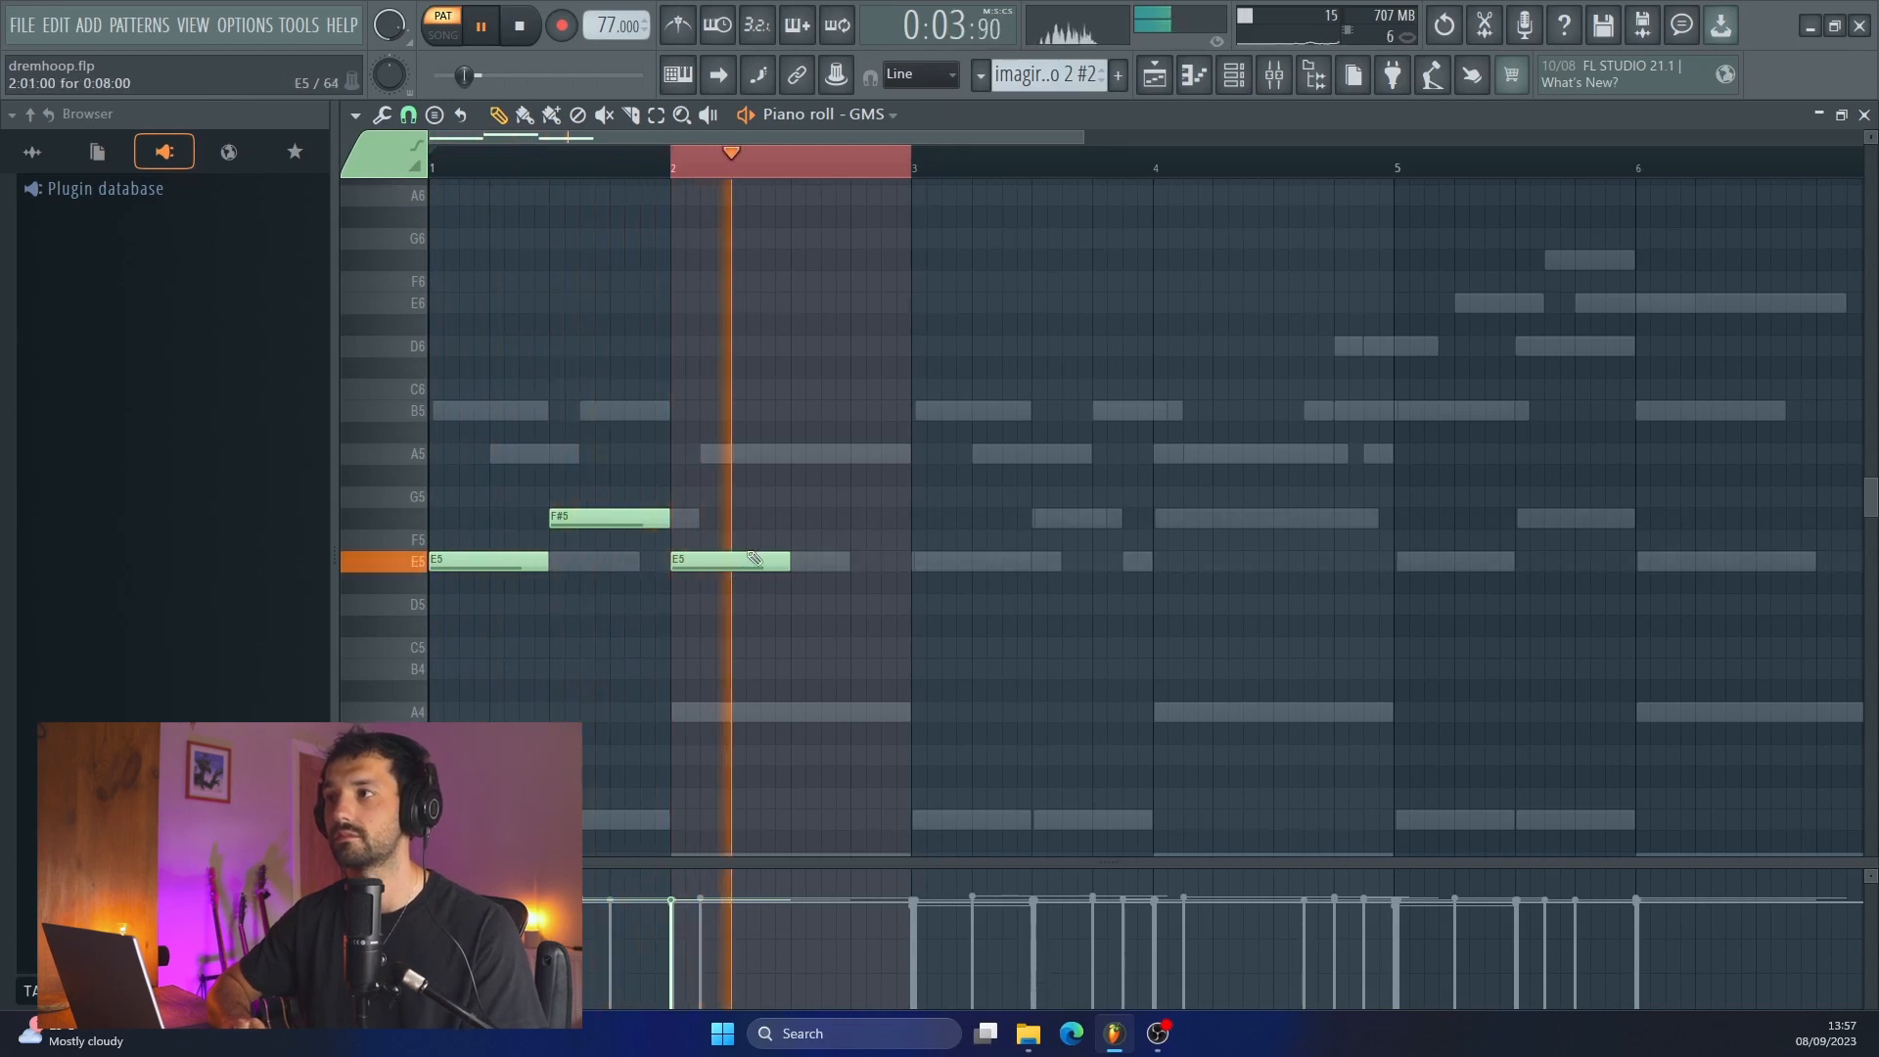
key(space)
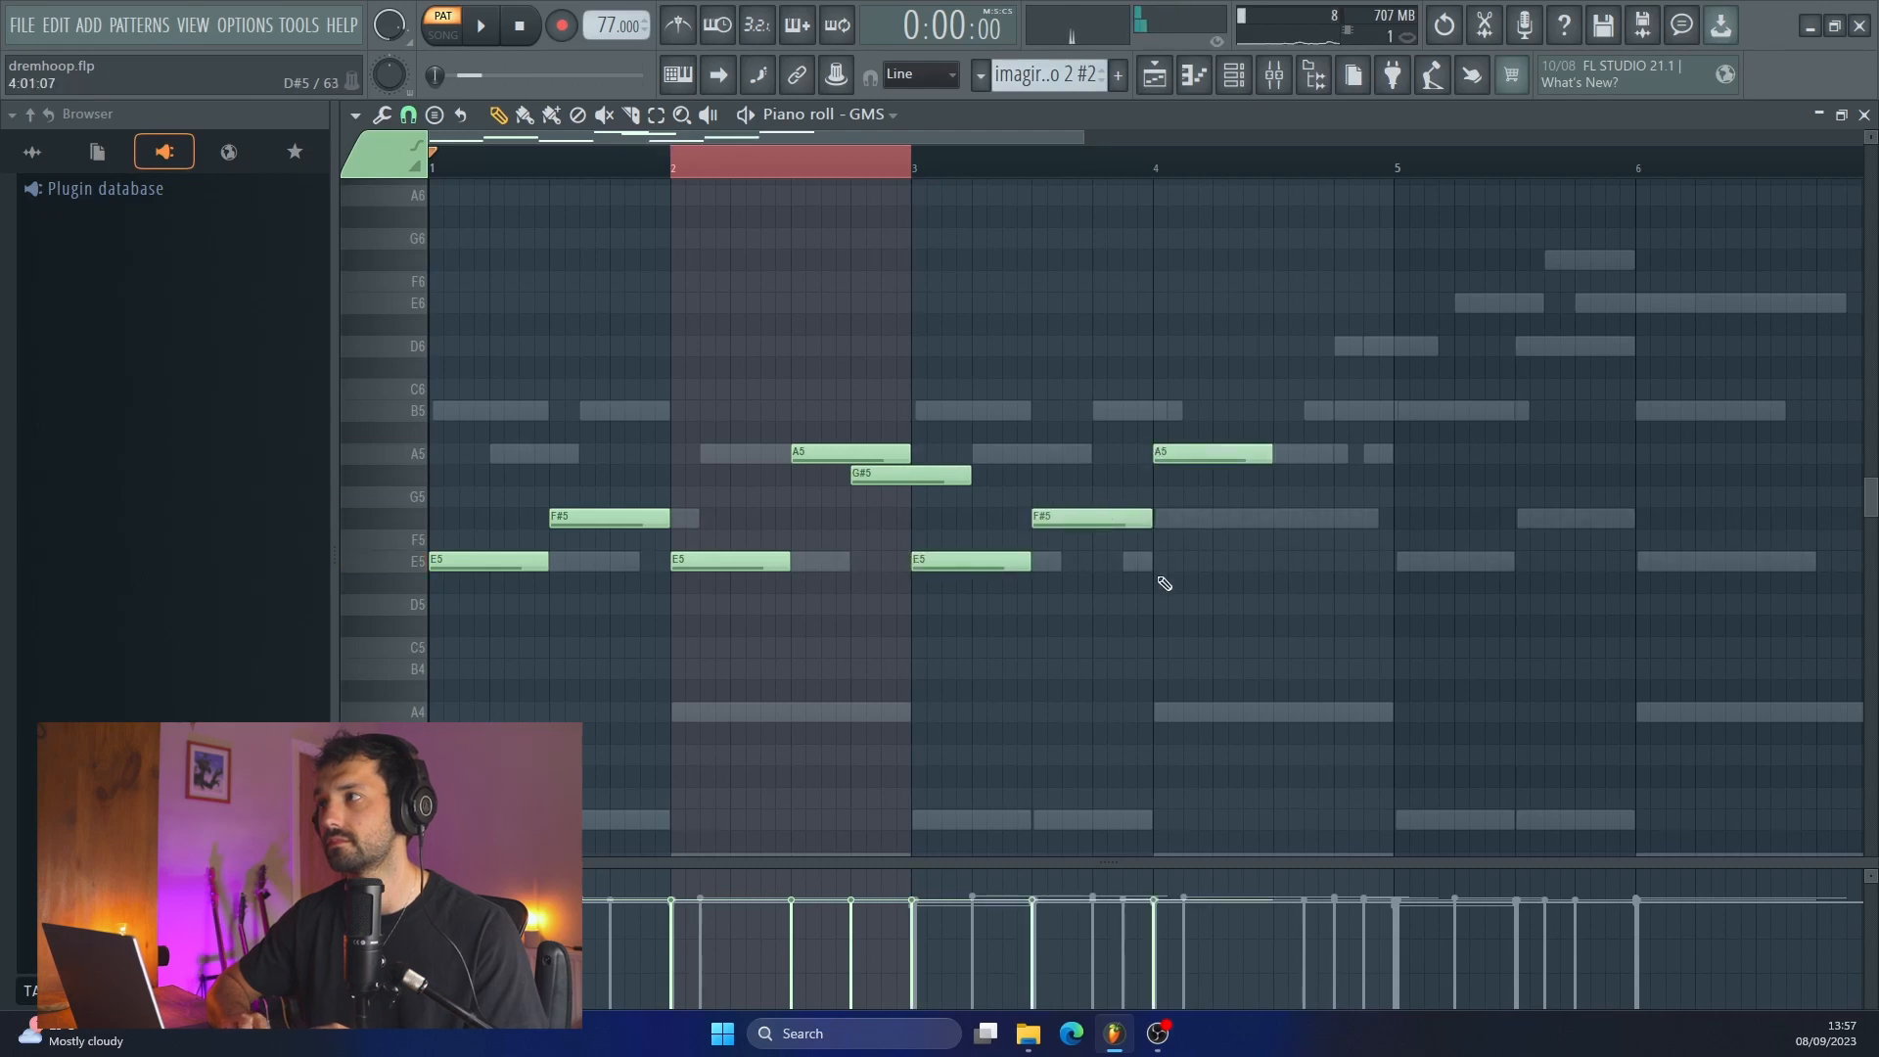
key(ctrl+a)
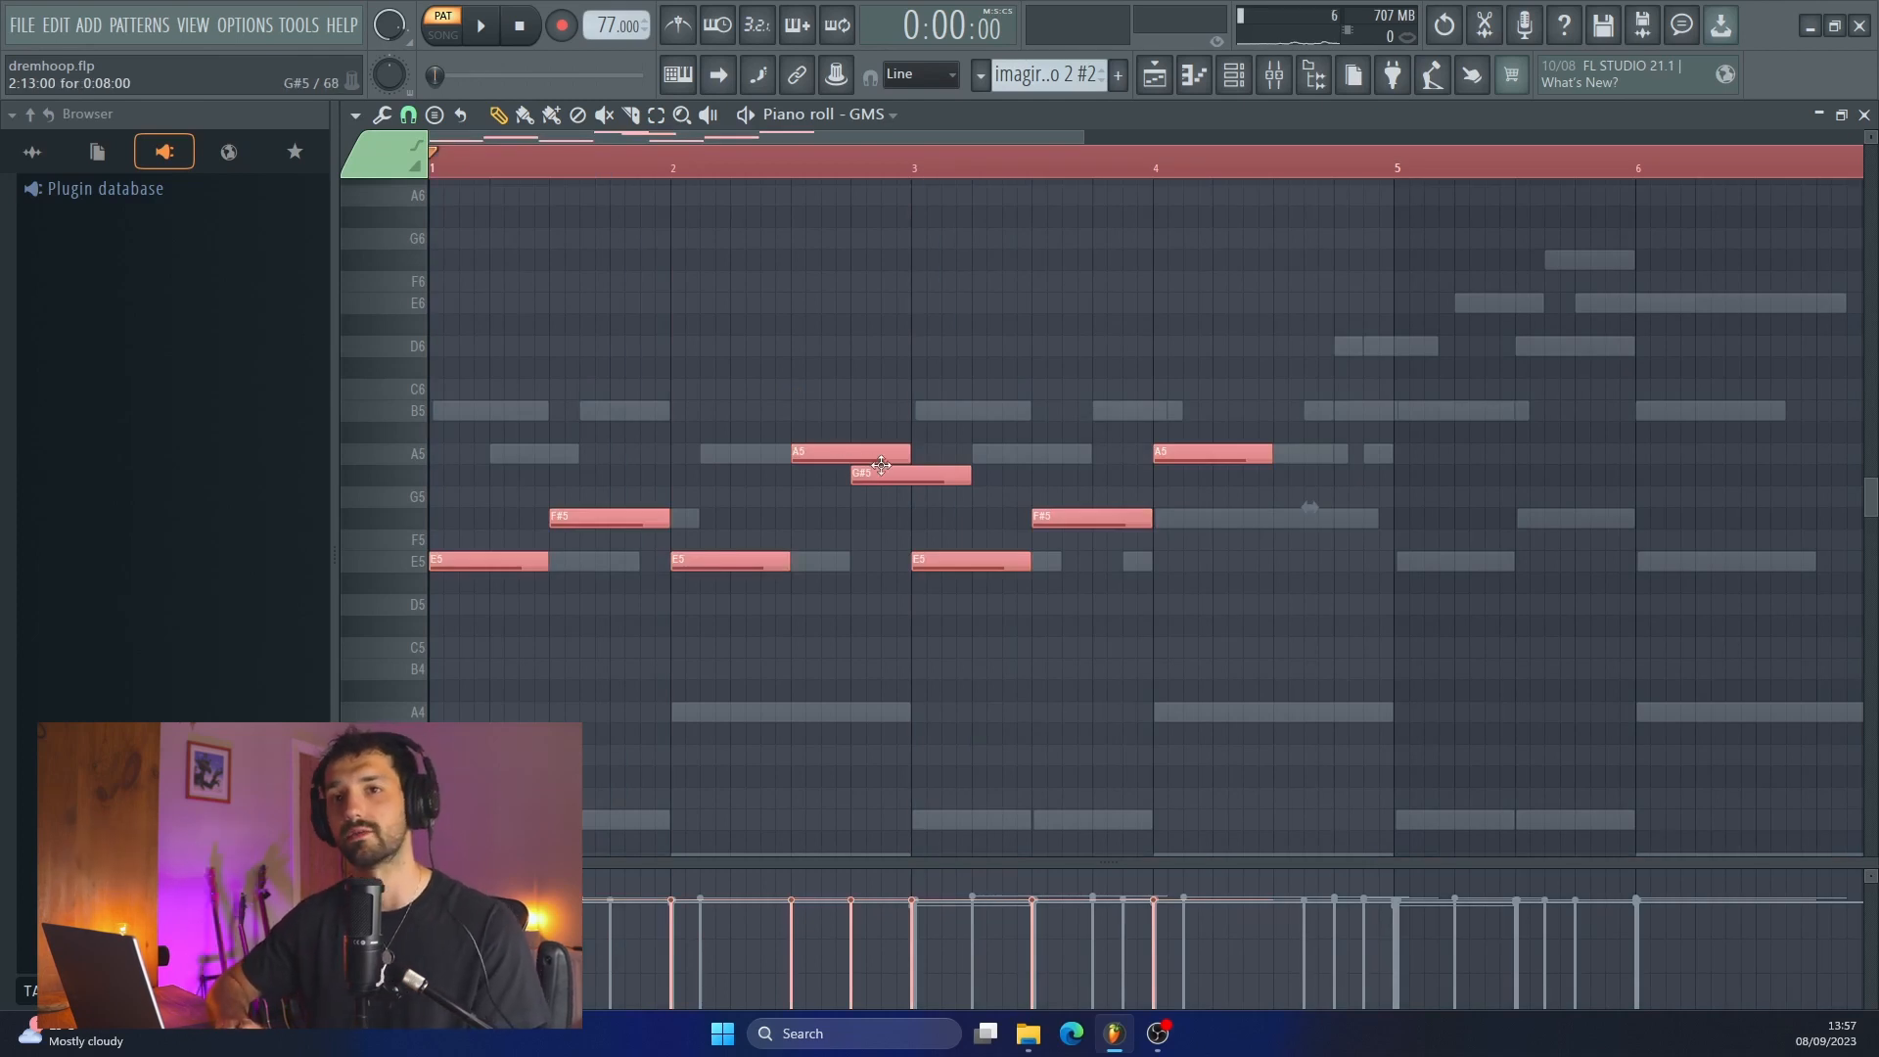
ctrl+scroll(884, 468, down, 2)
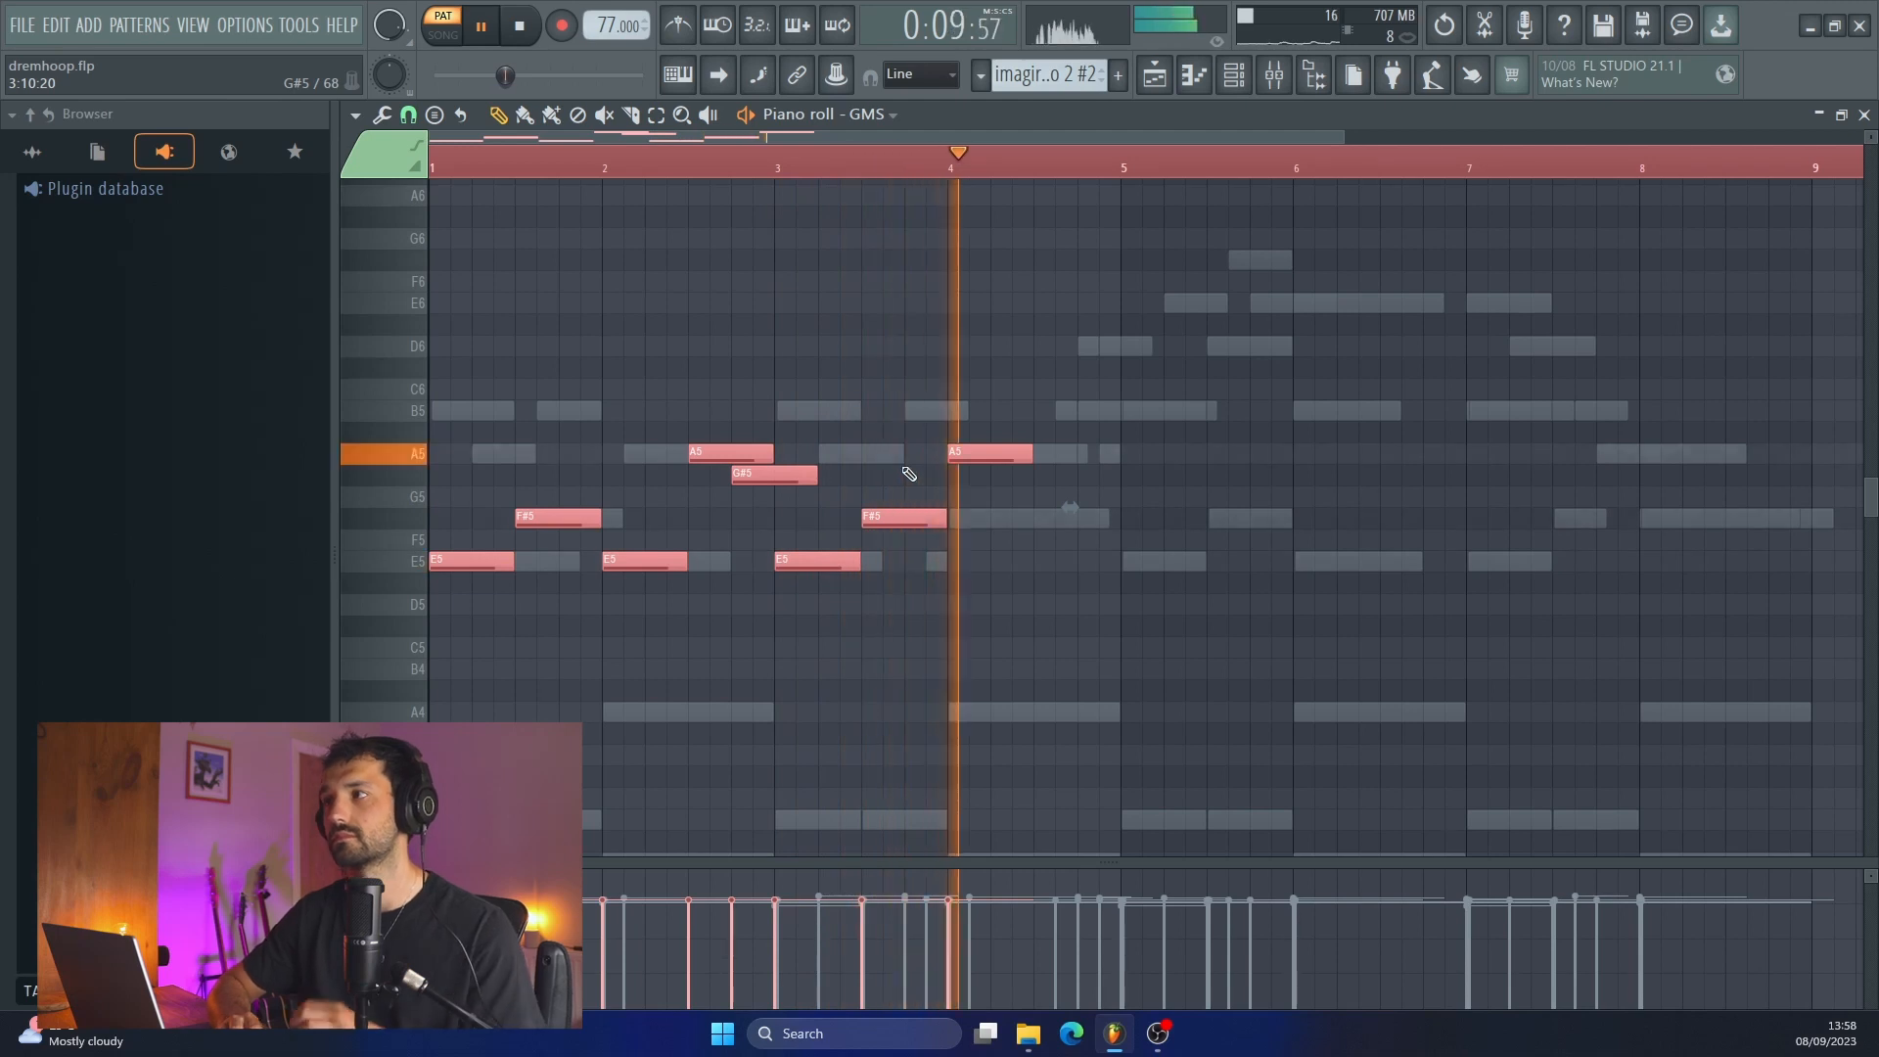
key(space)
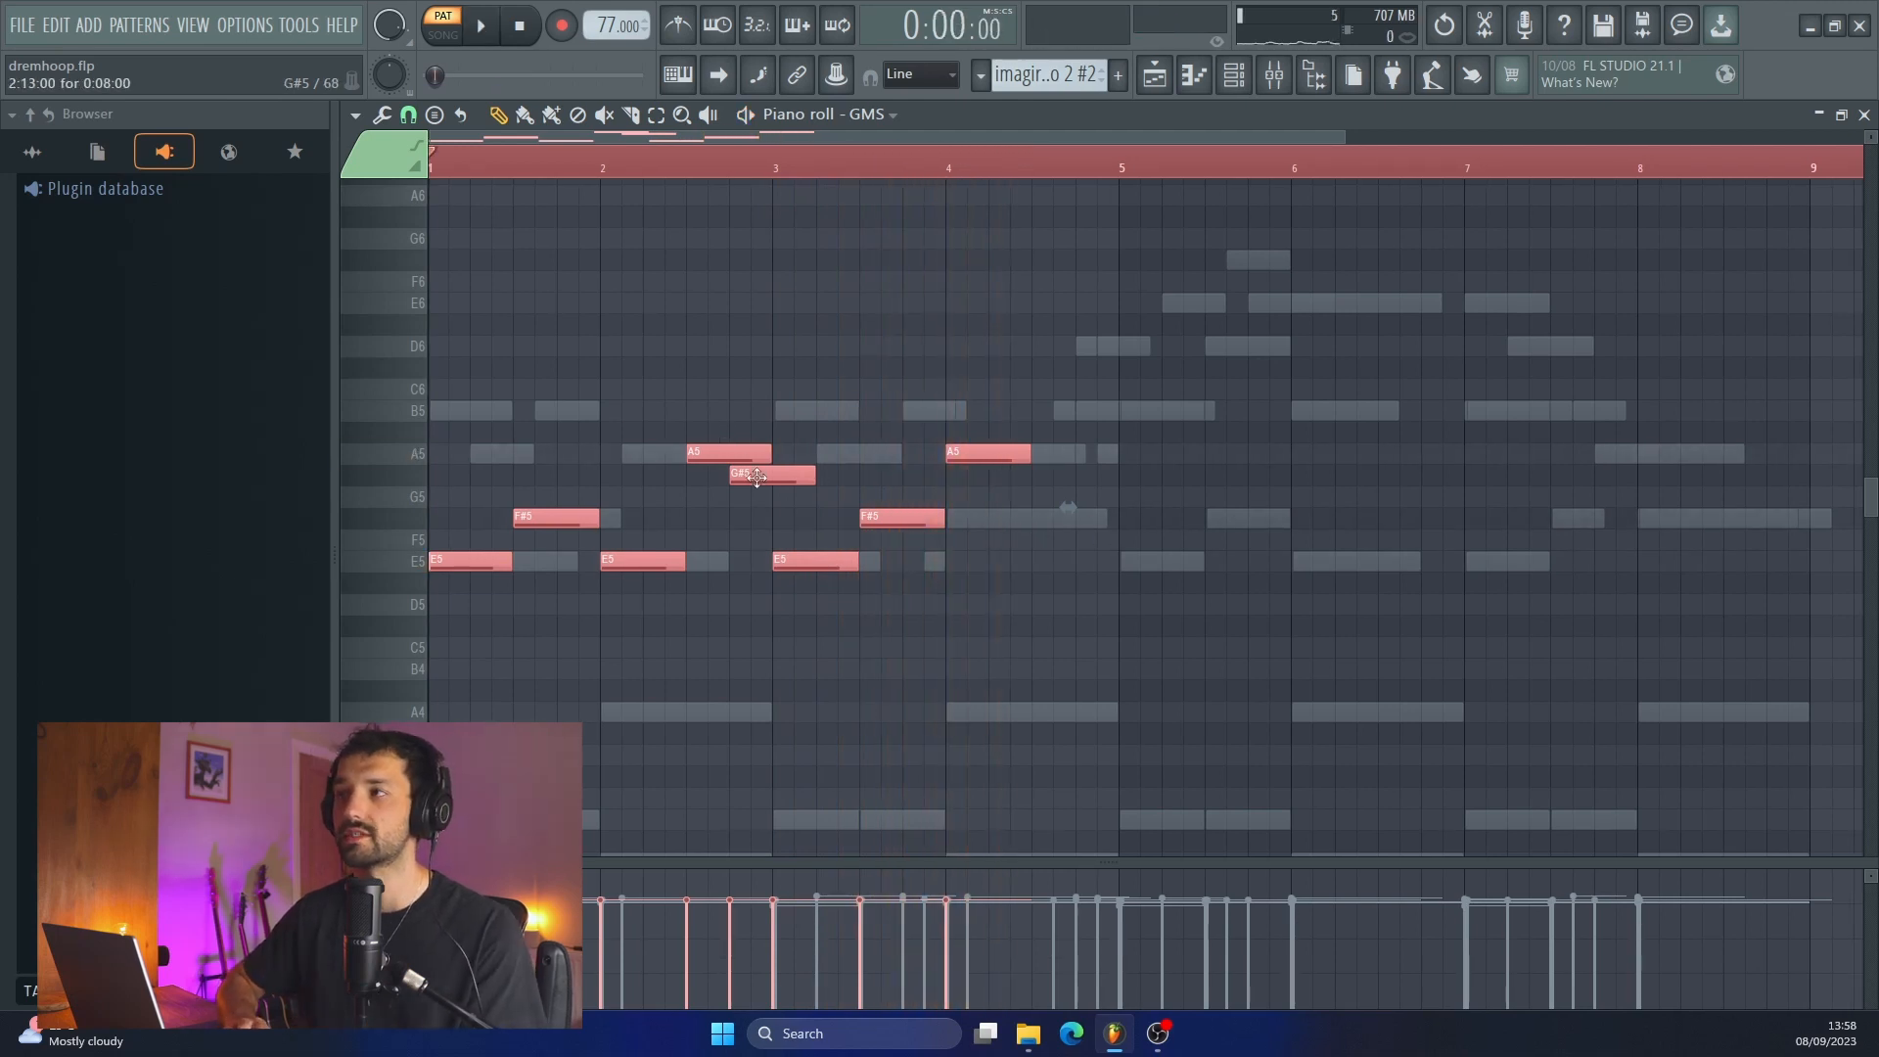
Step: Add overlapping B5 and A5 GMS notes late in bar 4, and shift the bar 2 A5 and G#5 notes slightly later
drag(755, 476, 740, 462)
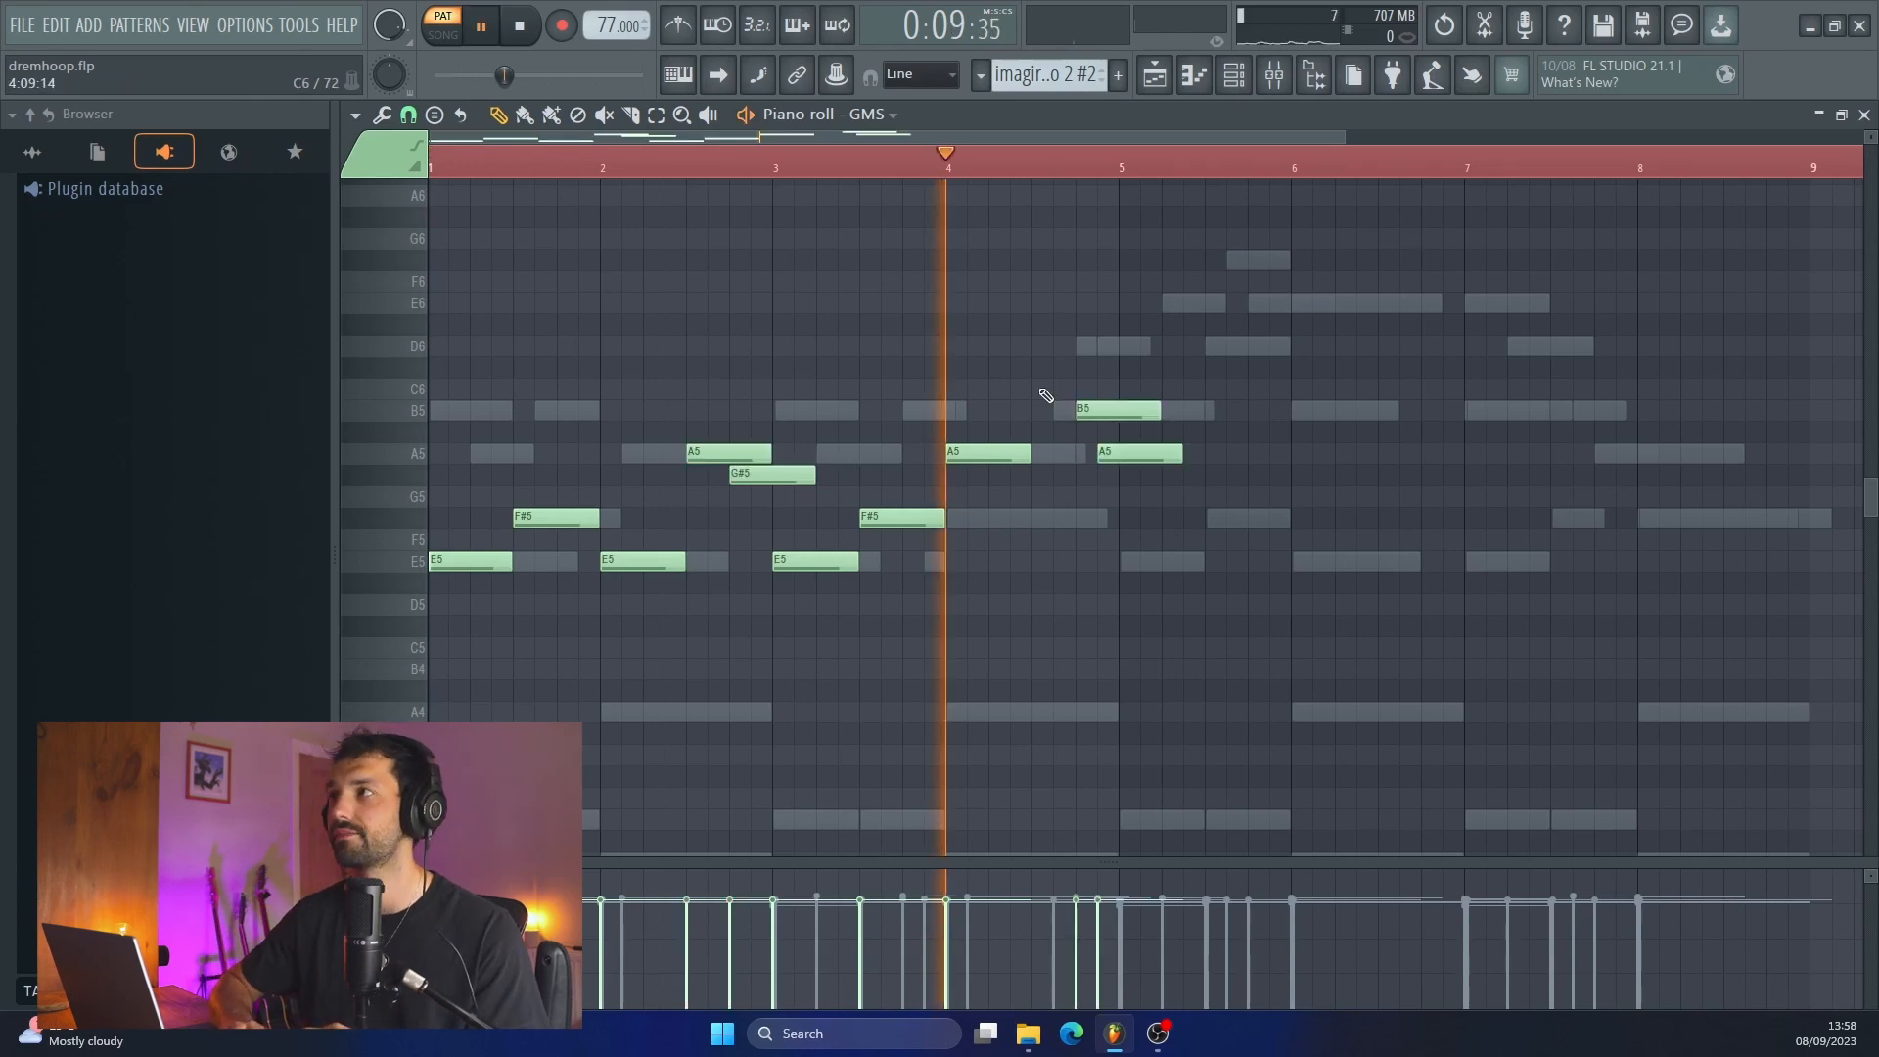
key(space)
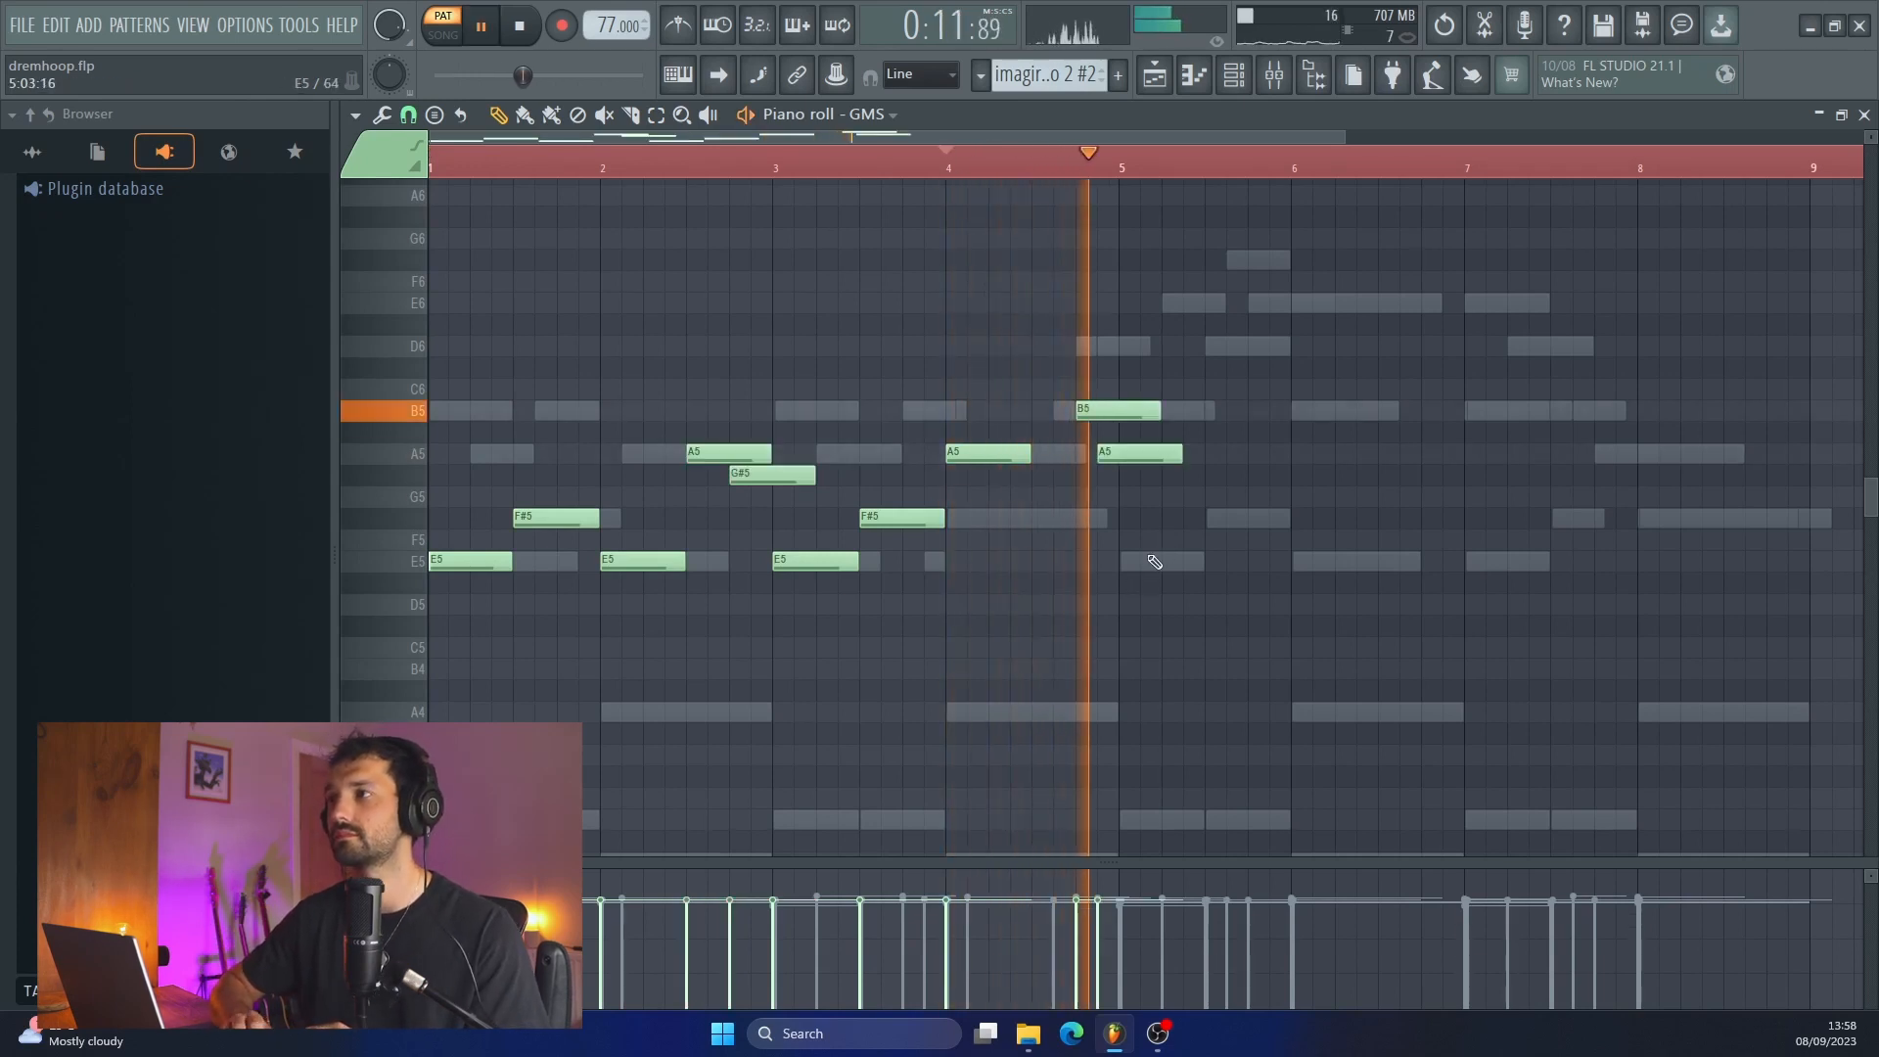
key(space)
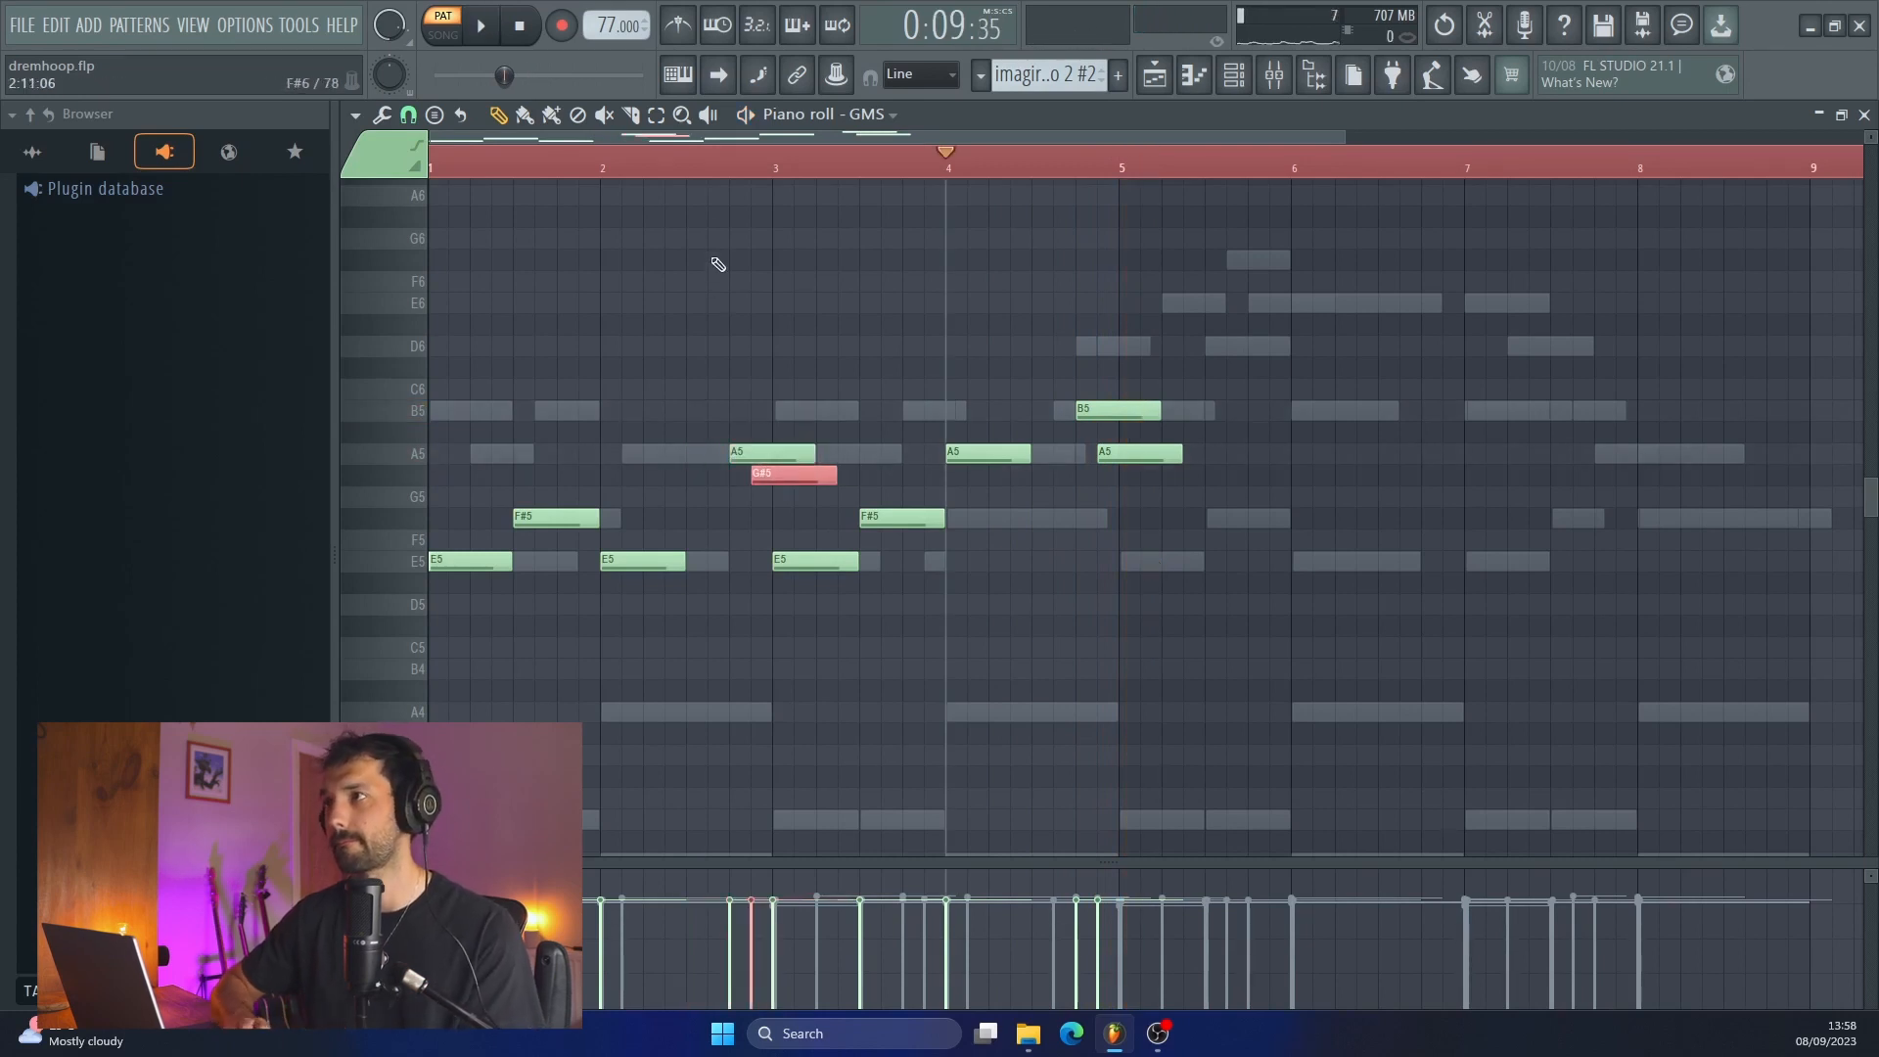
Step: Play back the edited GMS phrase from the middle of bar 2 through the end of bar 4
key(space)
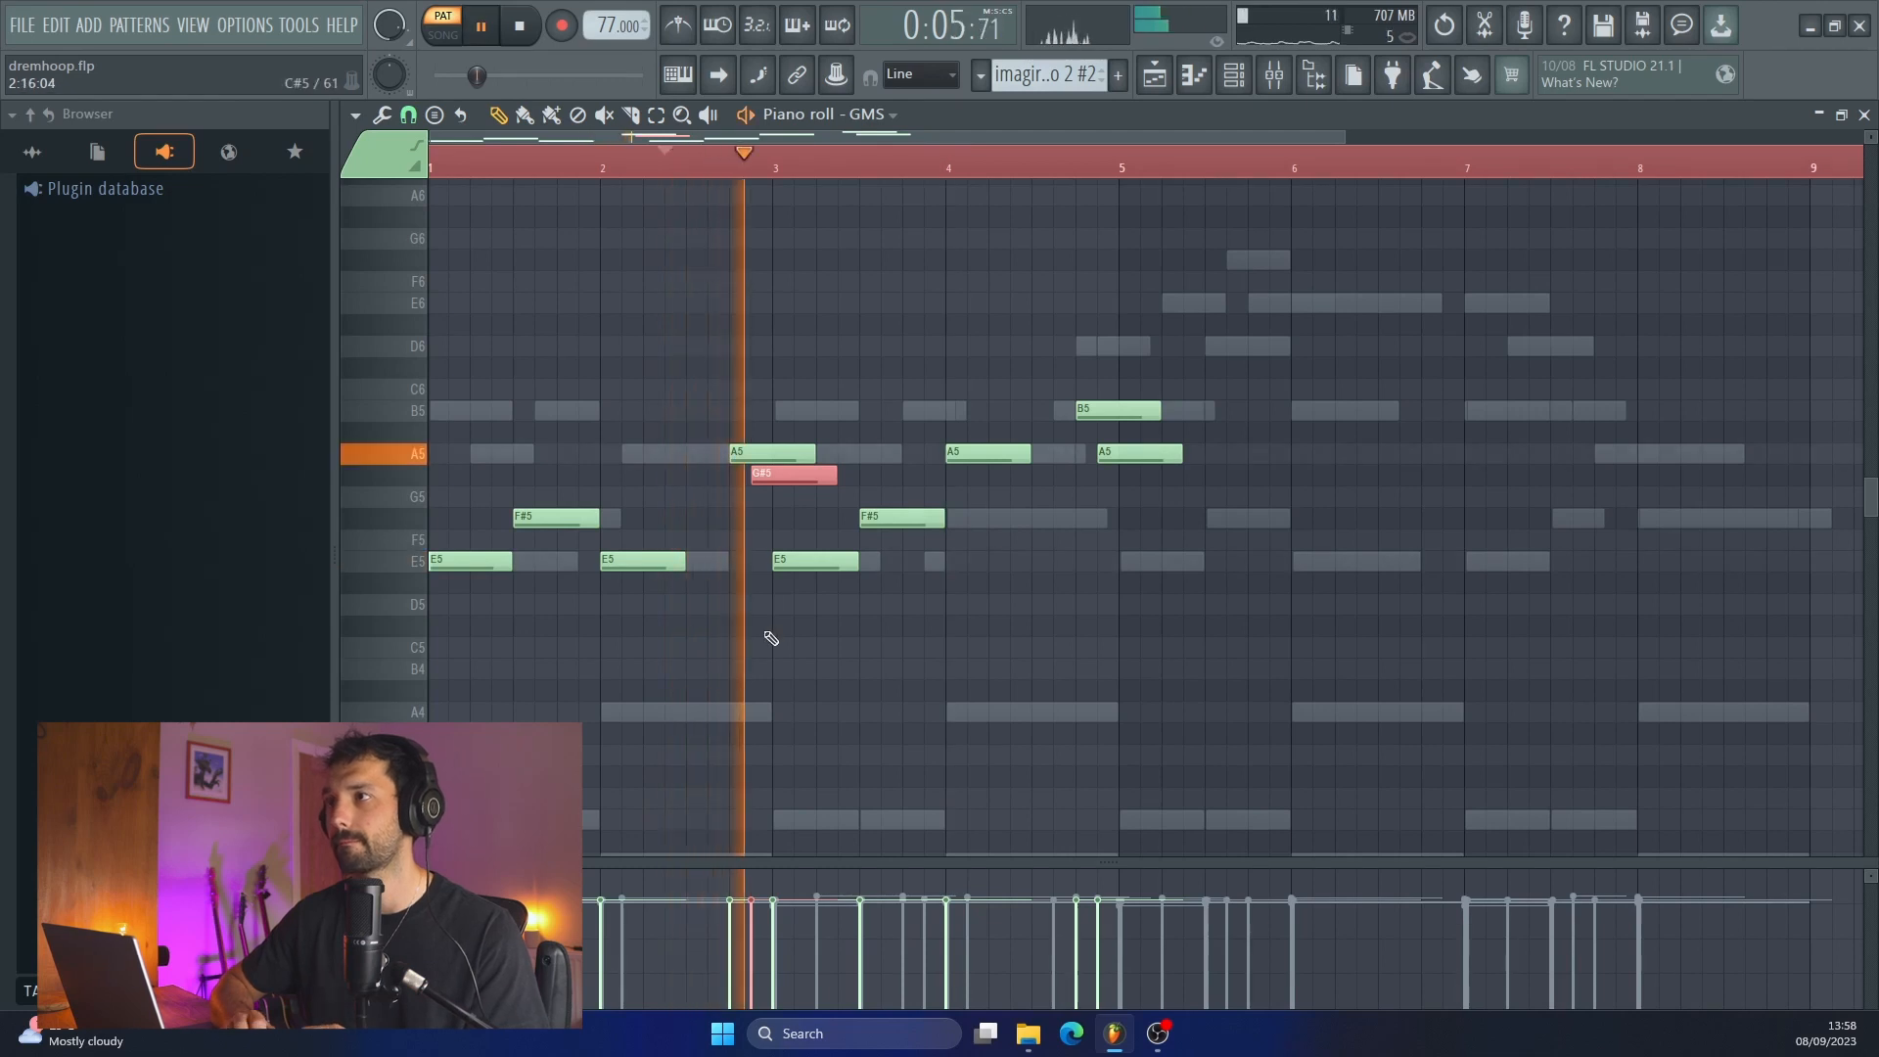
scroll(771, 638, up, 2)
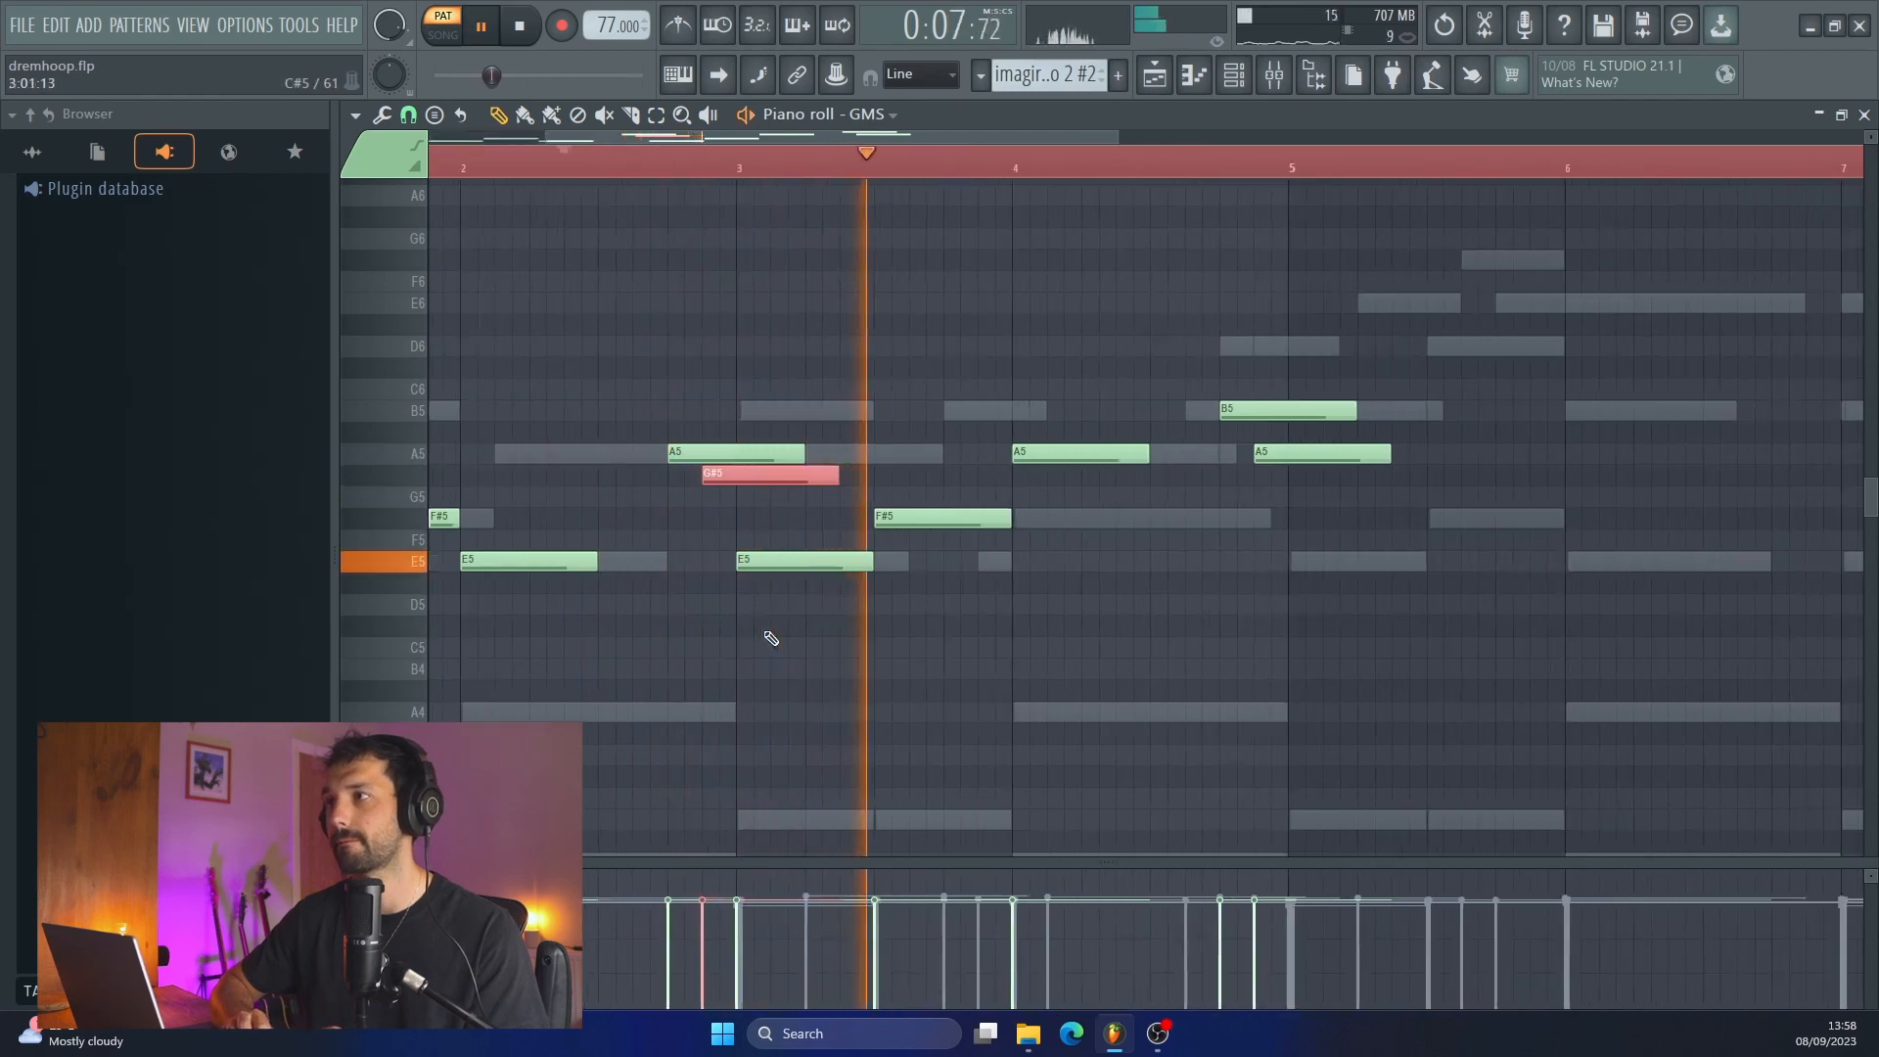
scroll(771, 638, down, 2)
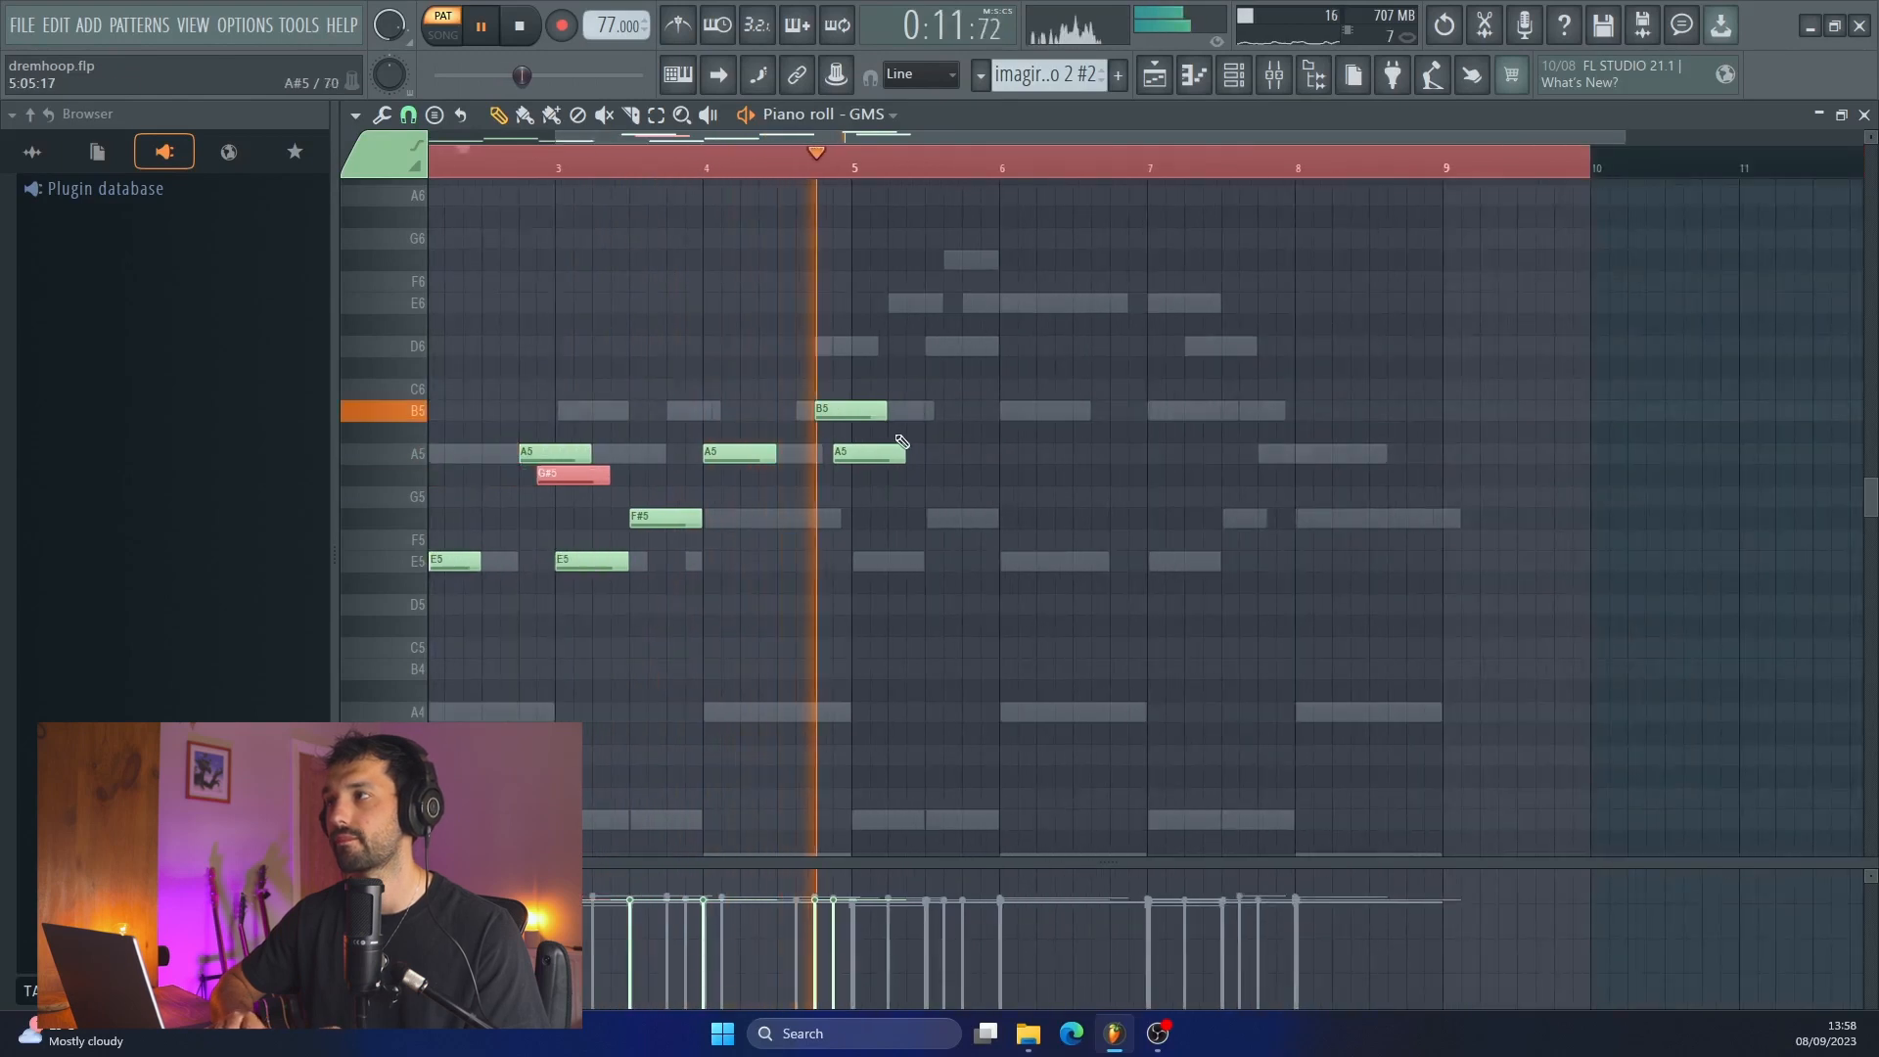
key(space)
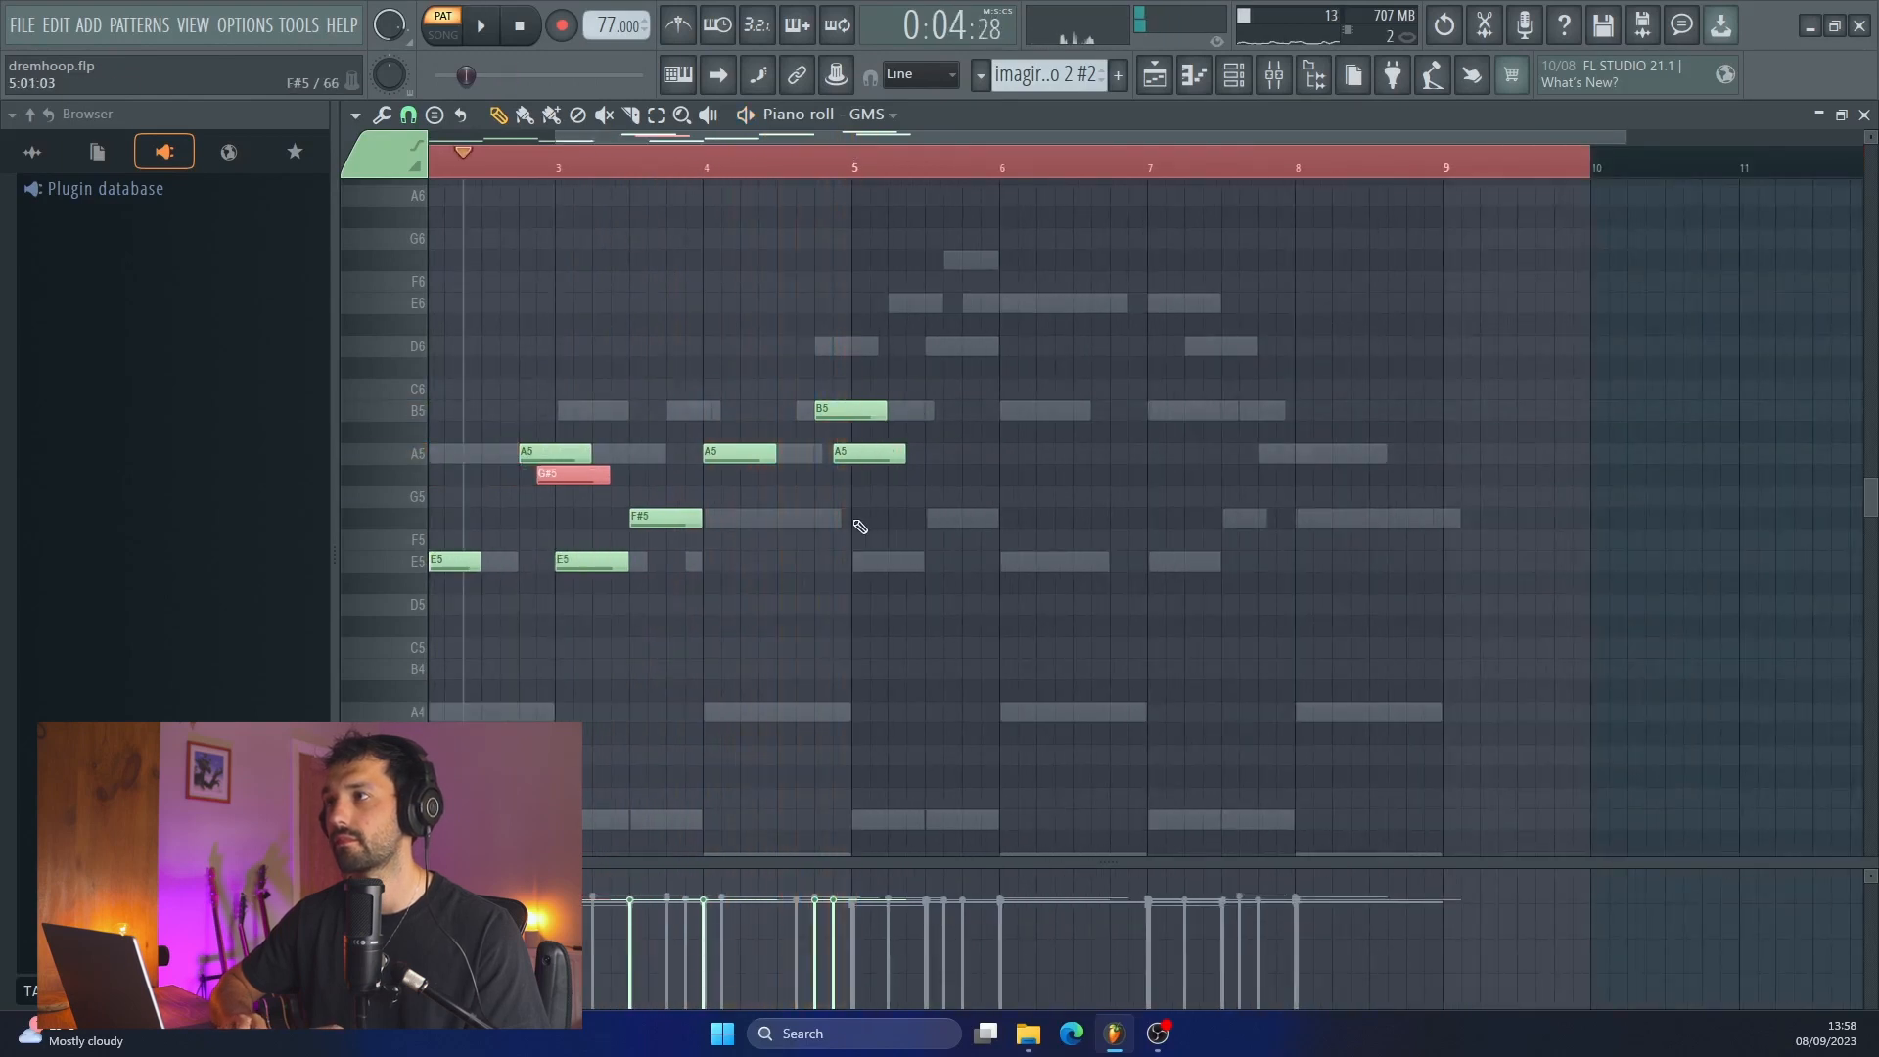
Step: Duplicate the four-bar GMS phrase into bars 5 to 8, and play the pattern from the start
scroll(859, 527, down, 1)
drag(1067, 631, 470, 386)
drag(558, 563, 895, 534)
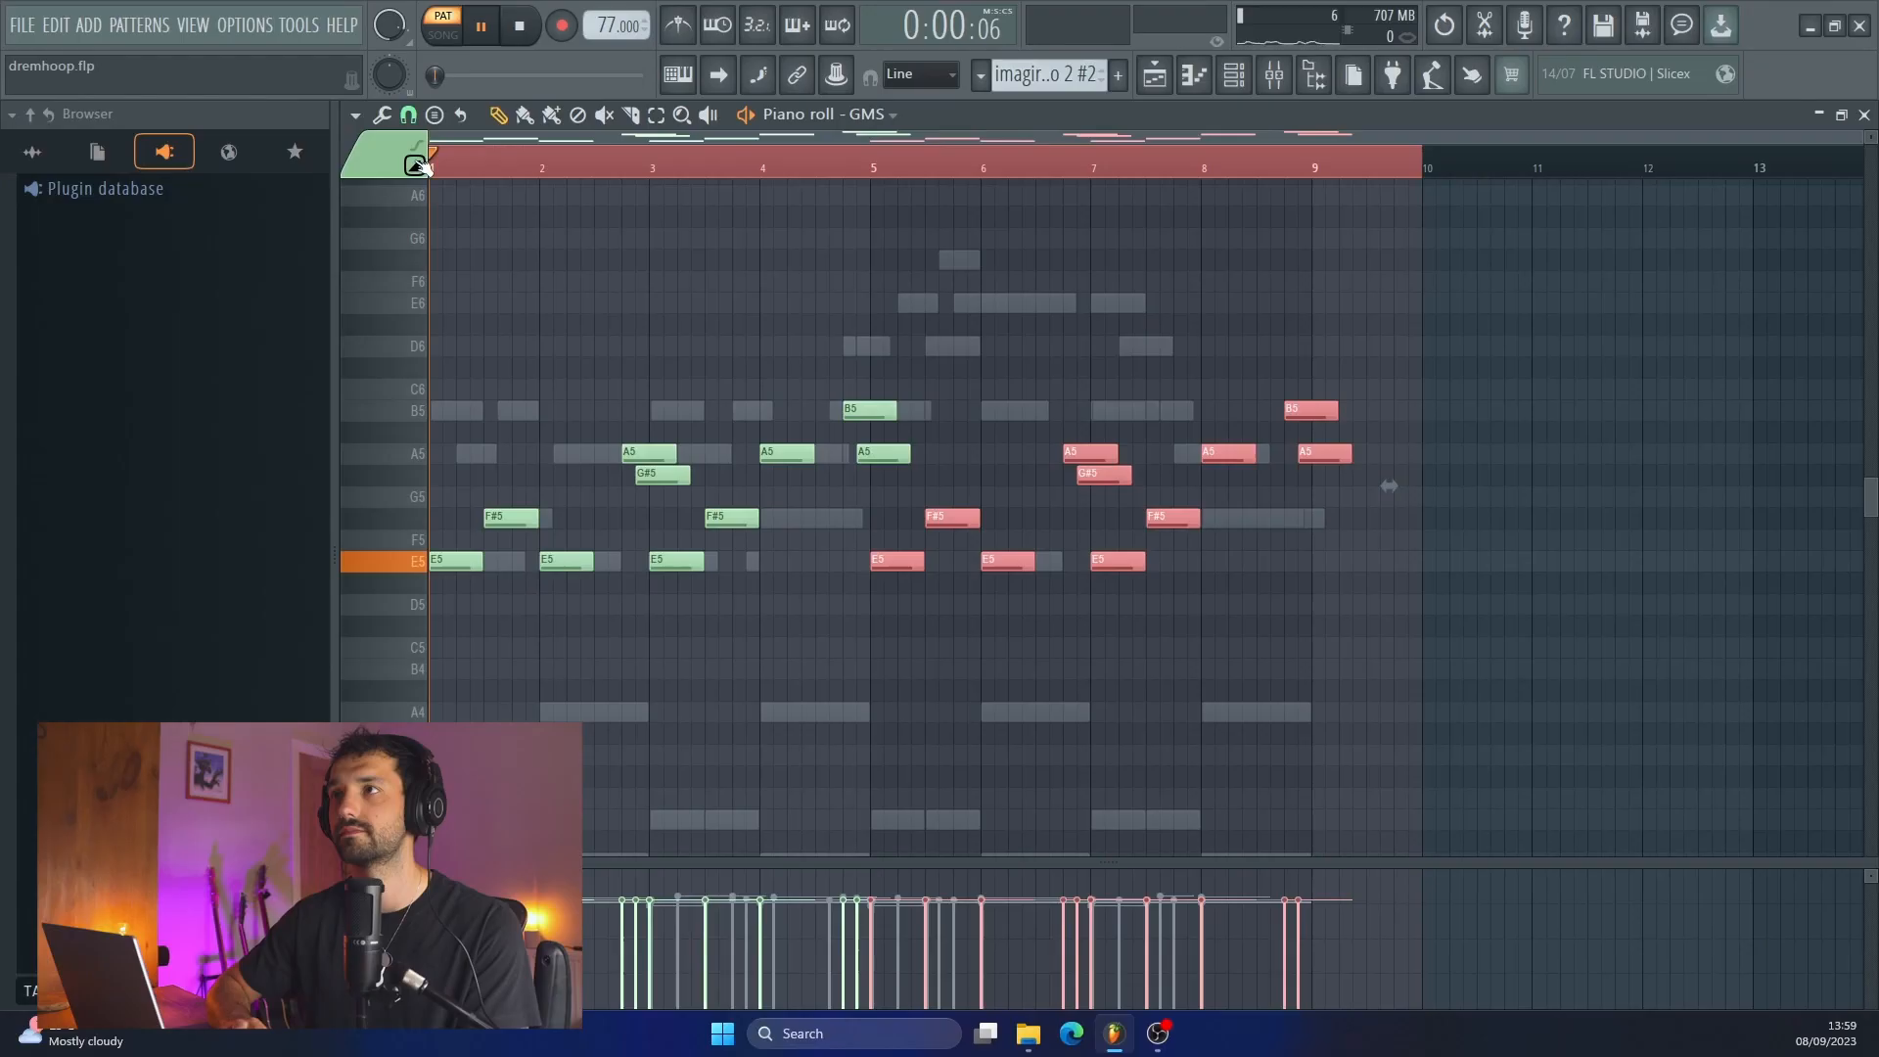
key(space)
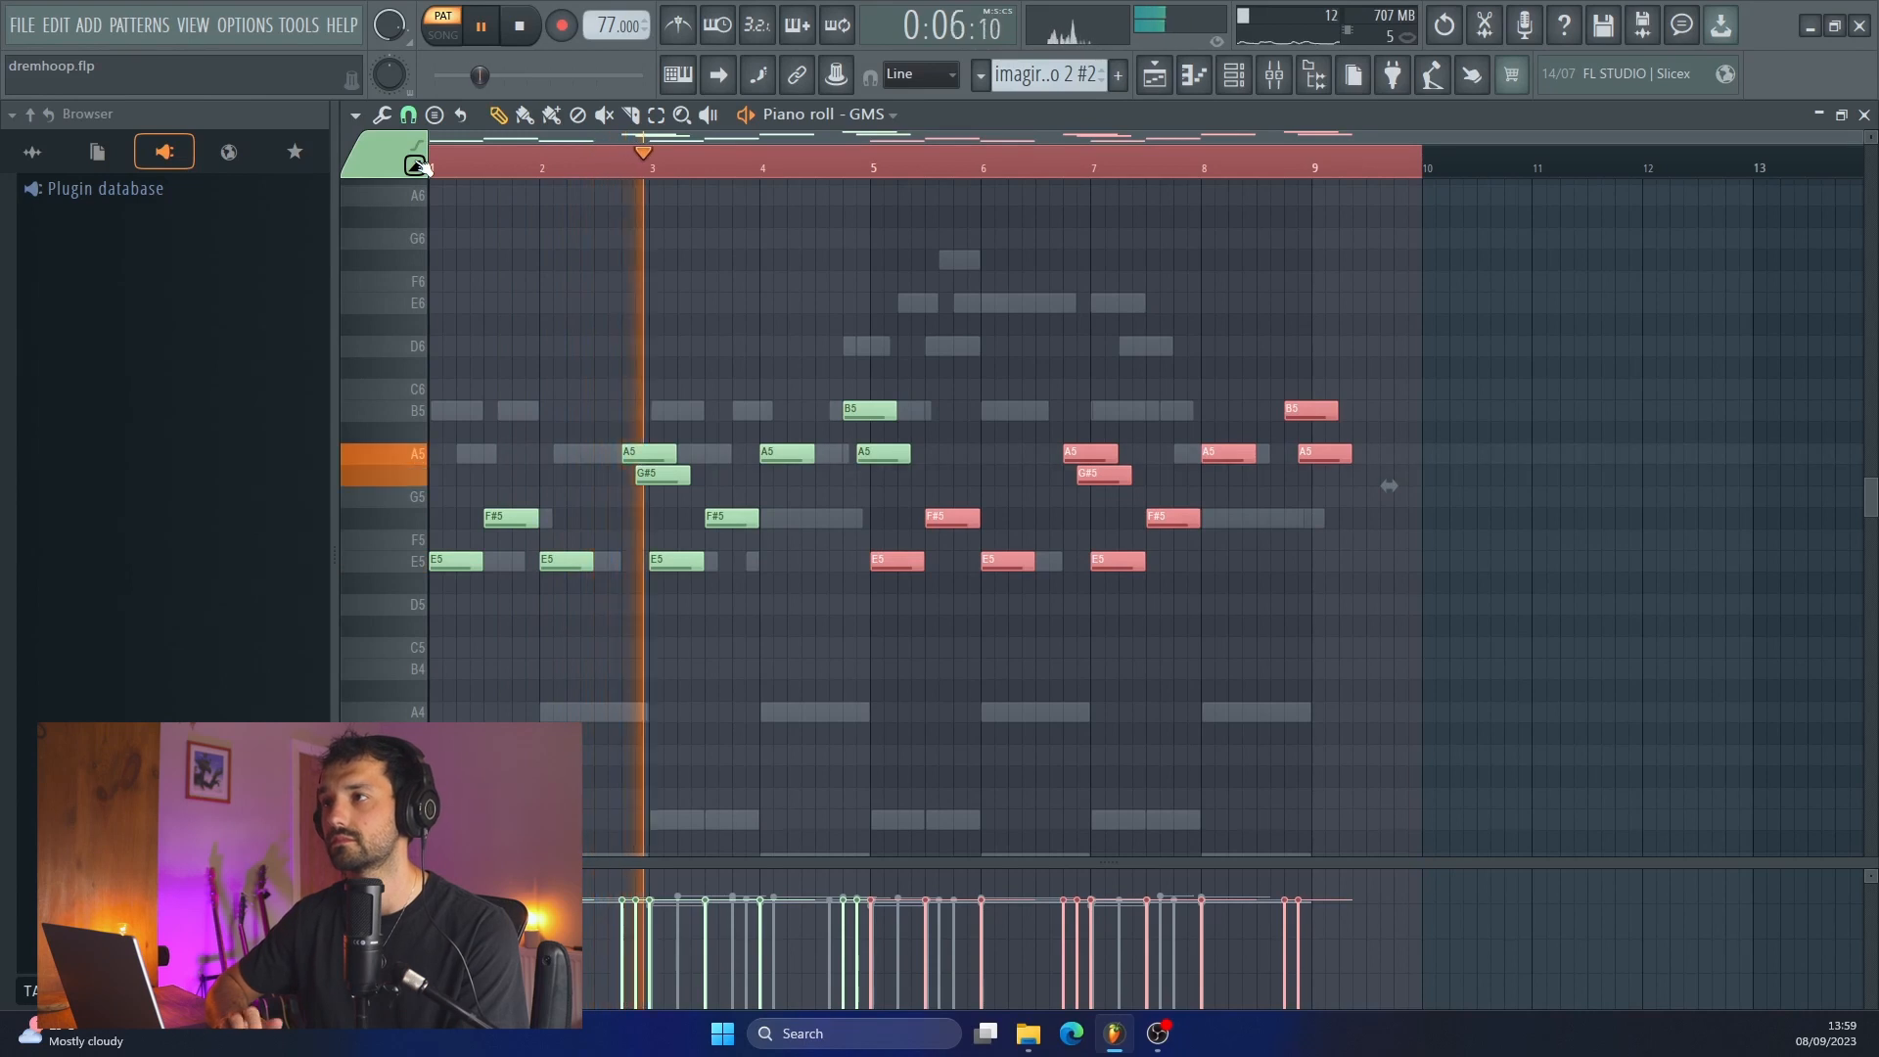
Step: Apply legato to all the GMS notes, and shorten the final A5 to end with bar 8
key(ctrl+a)
key(ctrl+l)
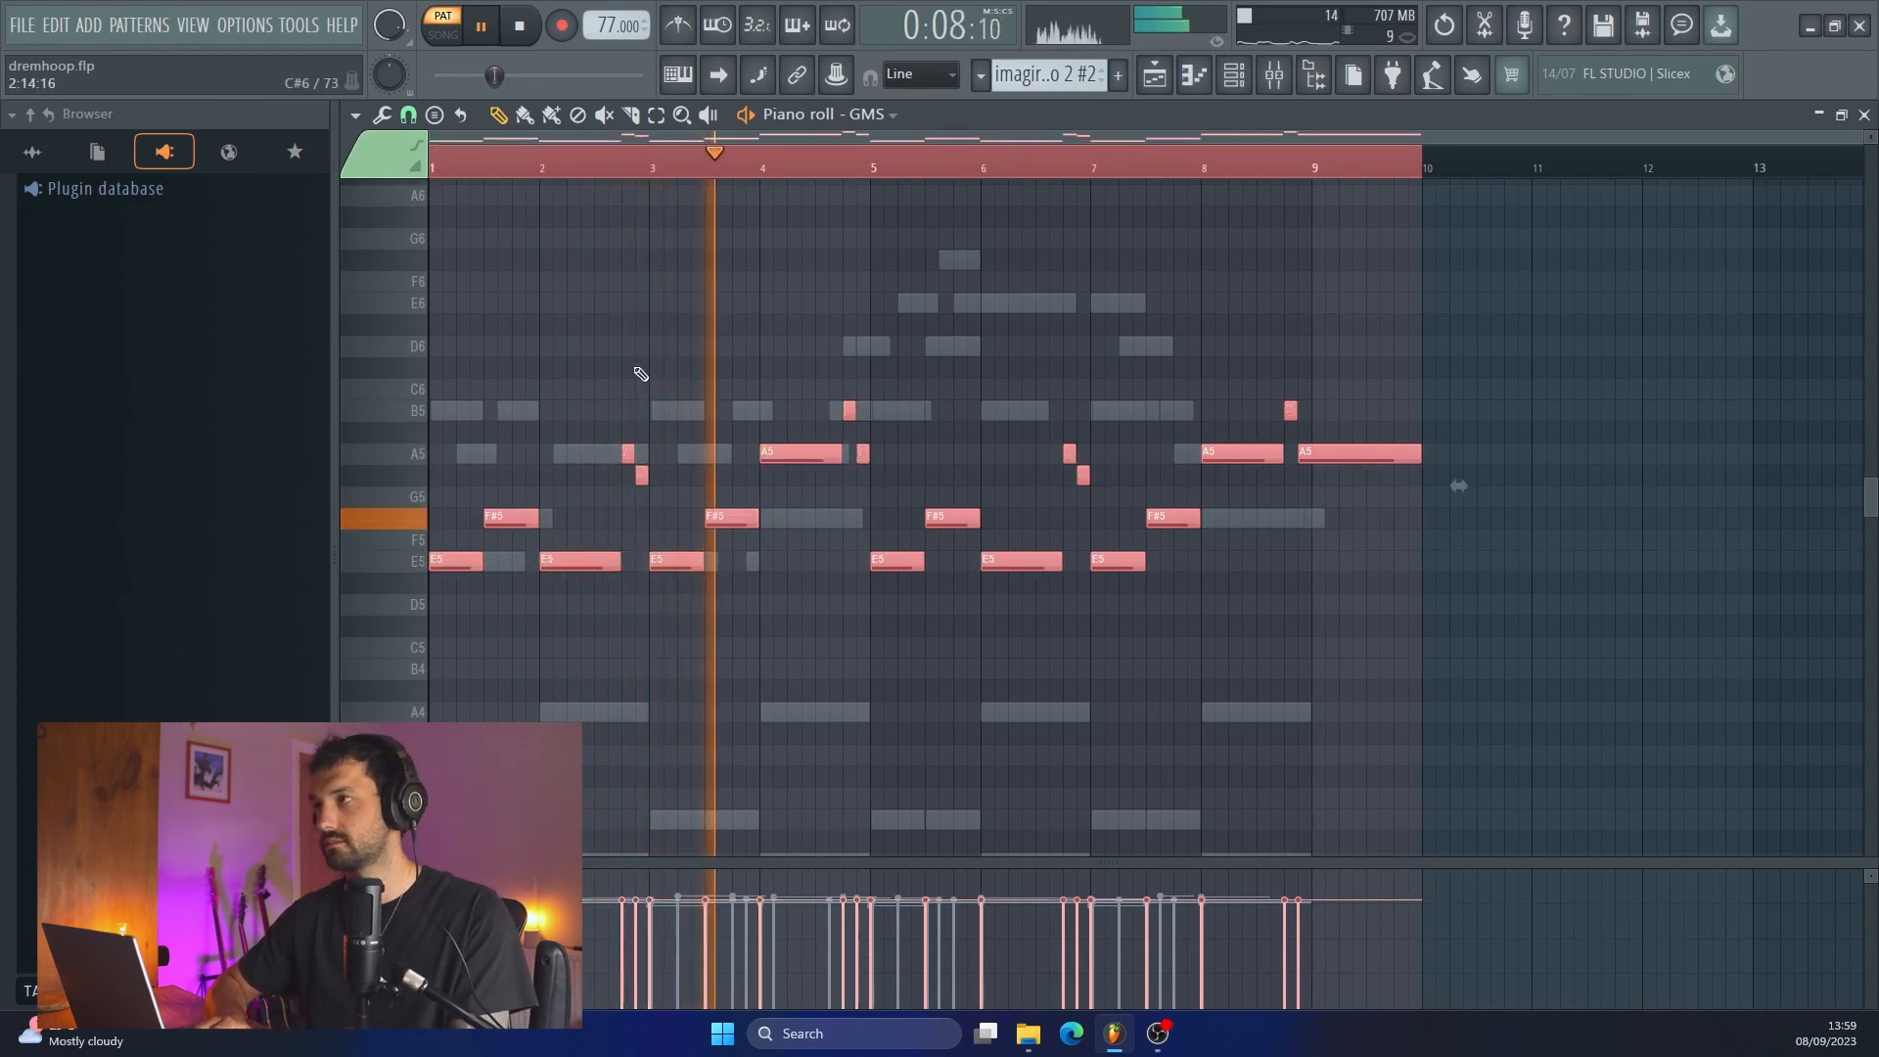
key(ctrl+d)
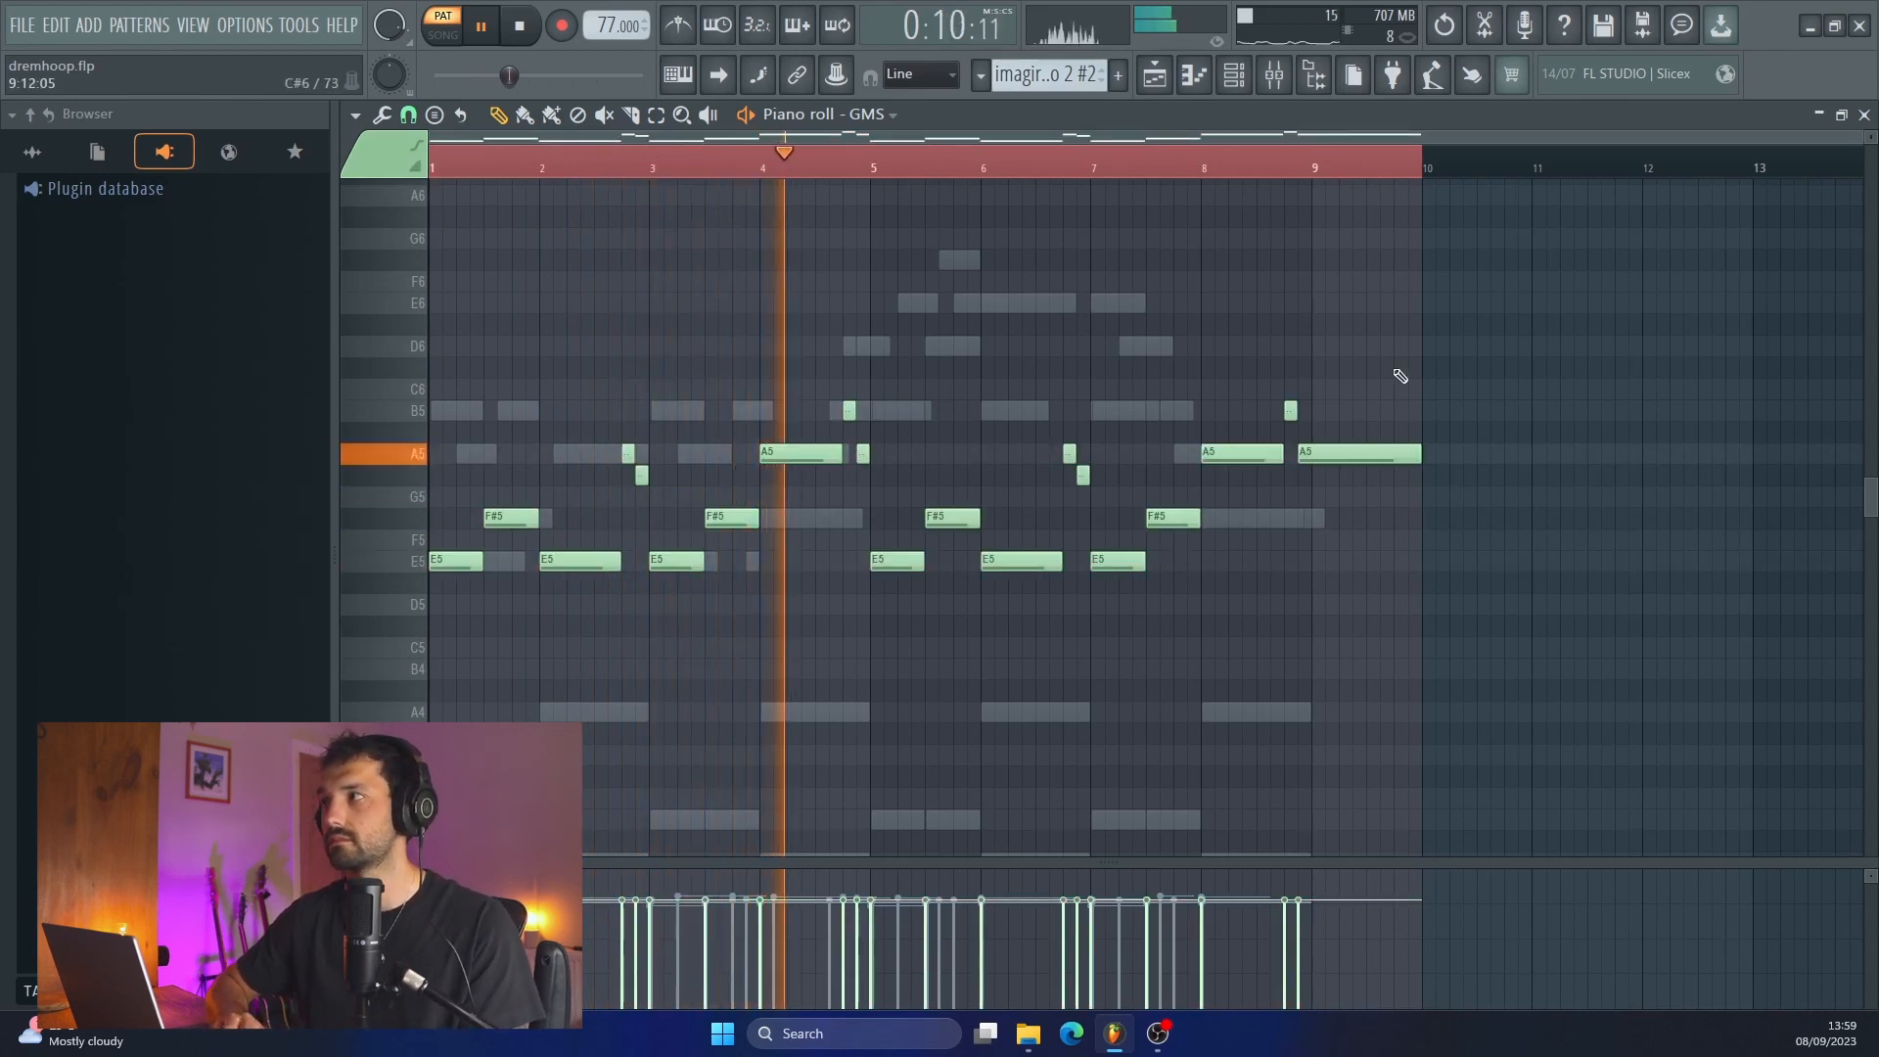
drag(1414, 457, 1321, 174)
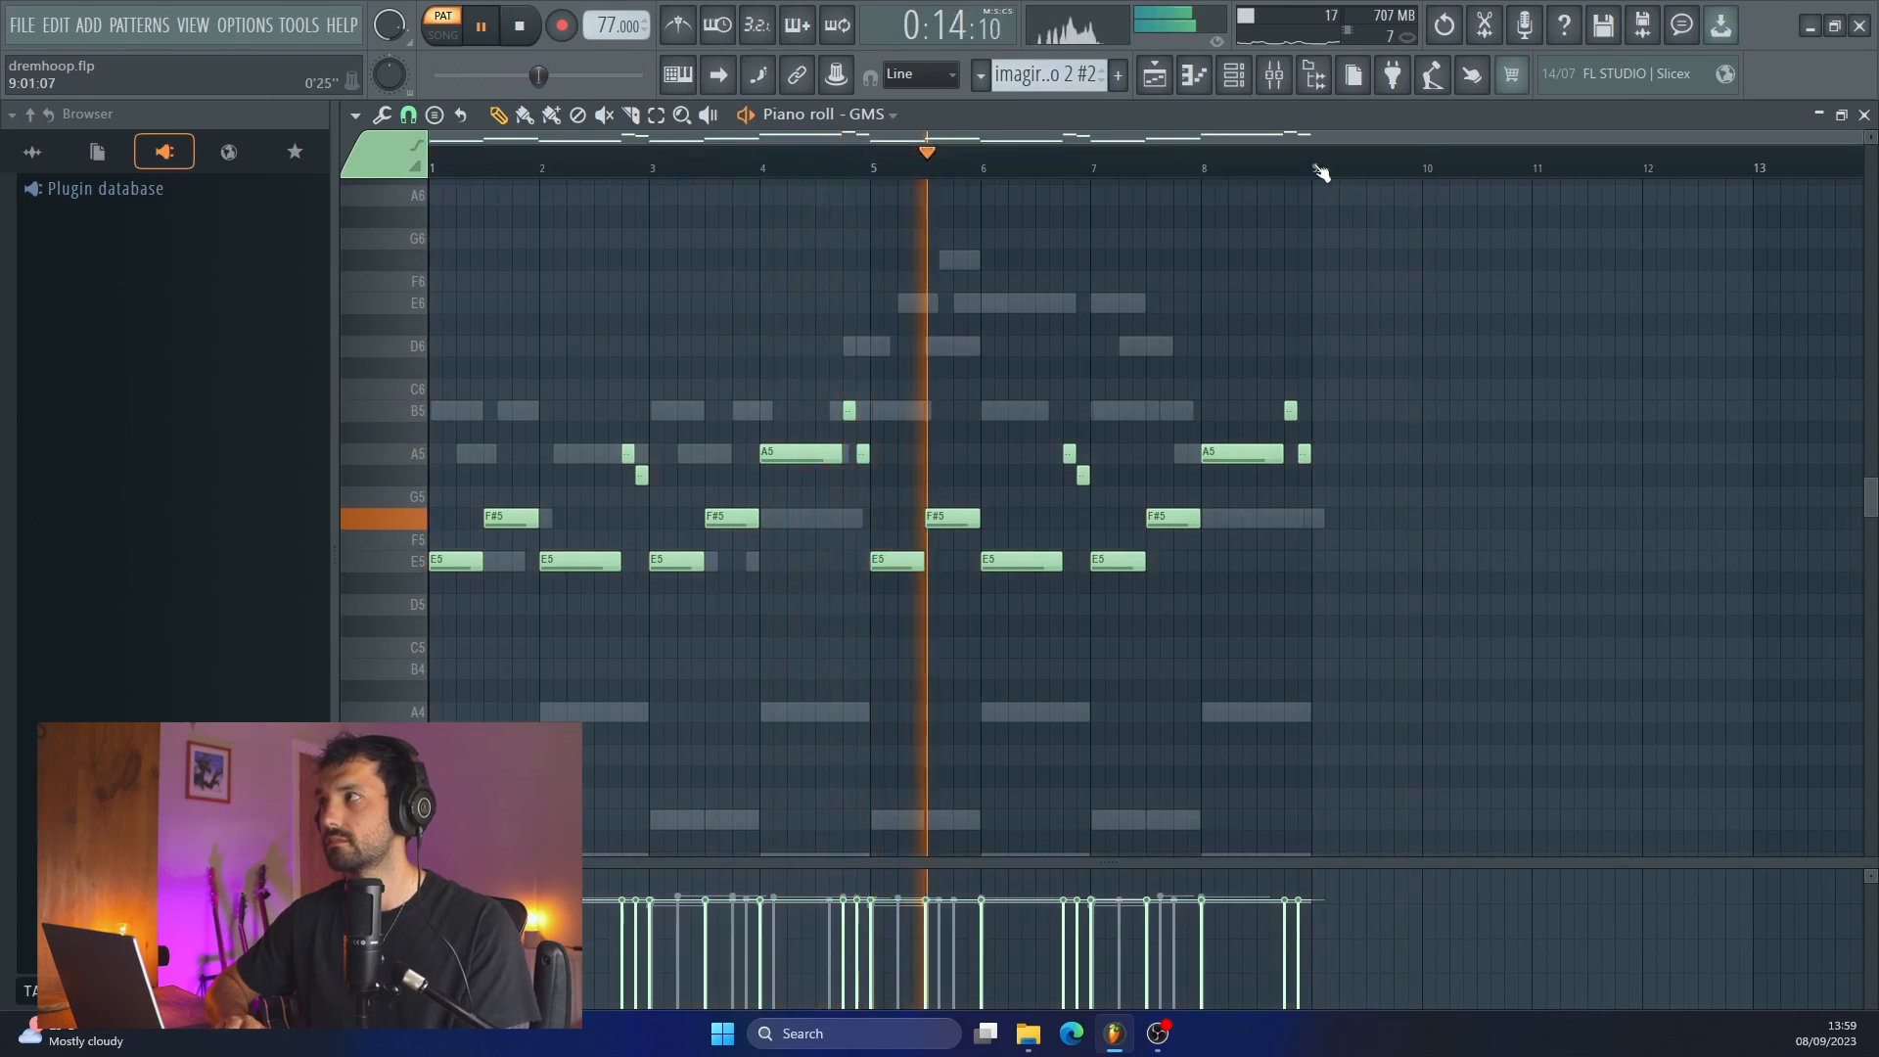
Step: Listen to the layered eight-bar pattern with the legato GMS notes up to the end of bar 8, and stop playback
scroll(1109, 391, up, 3)
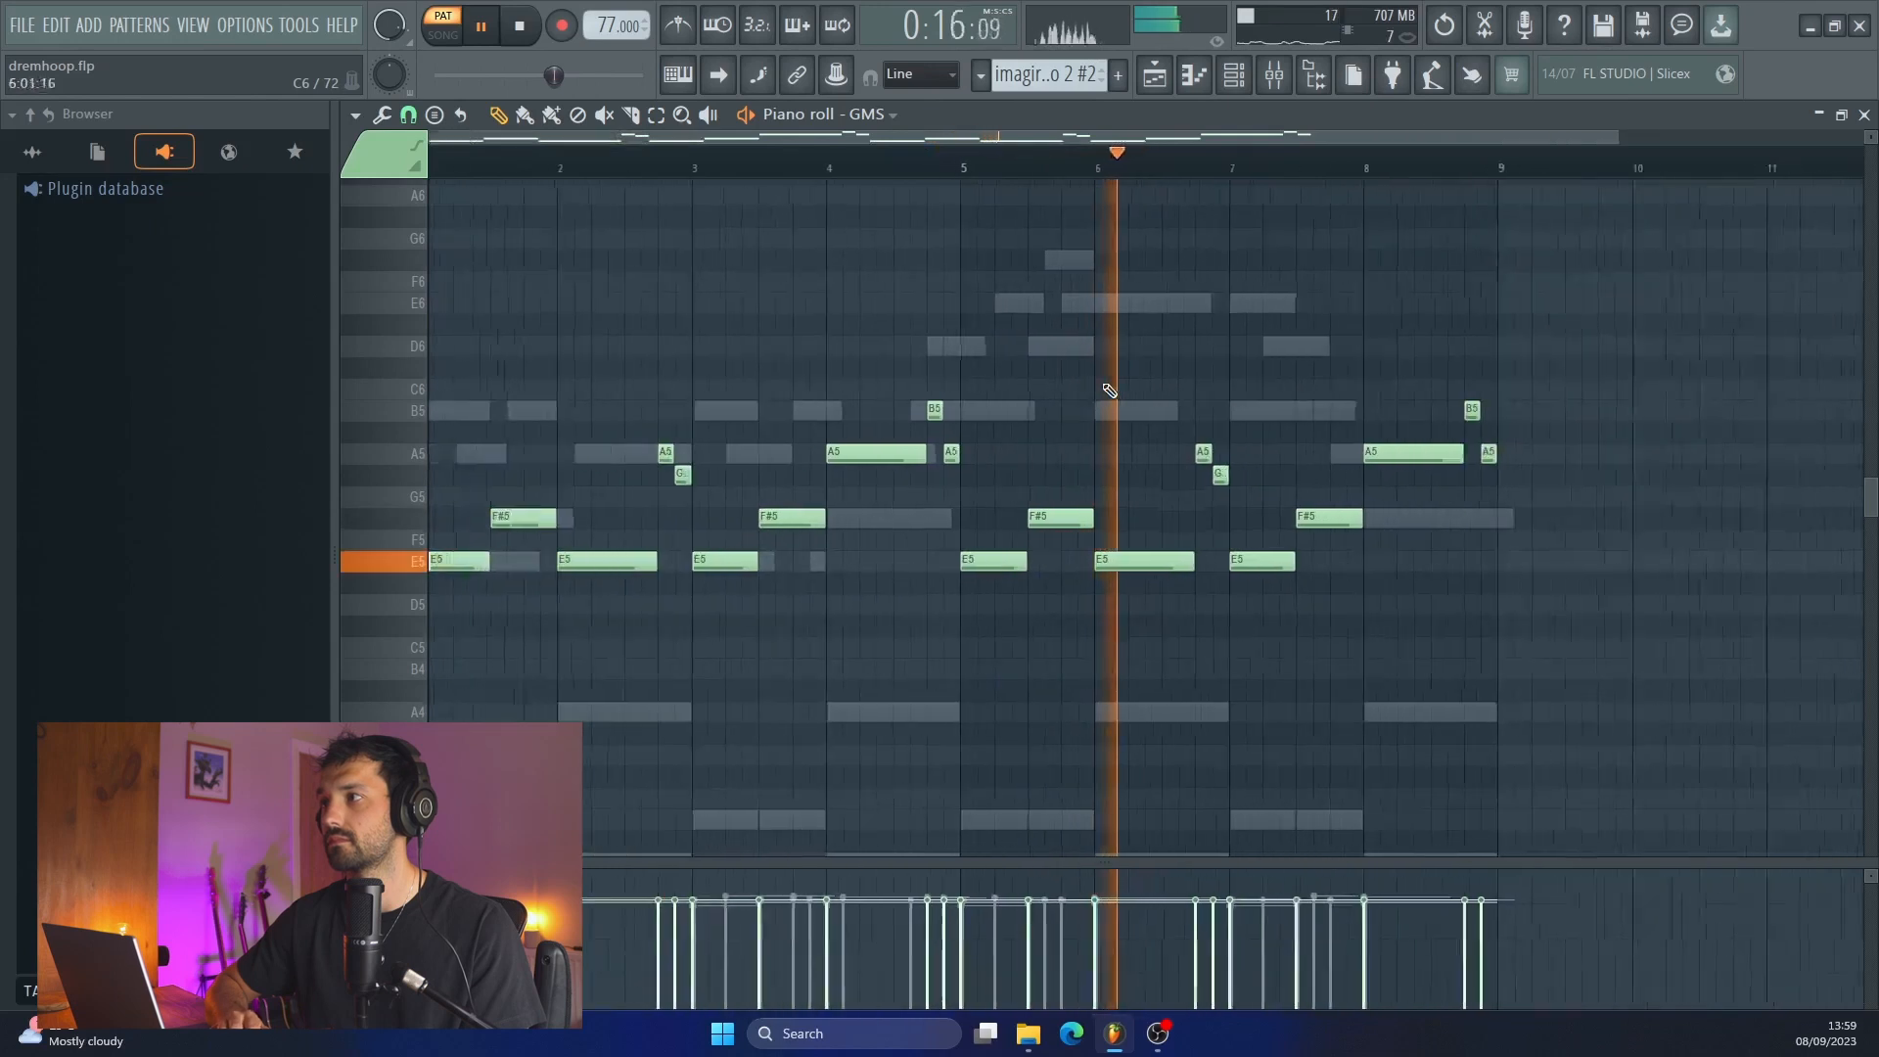
scroll(1109, 390, down, 1)
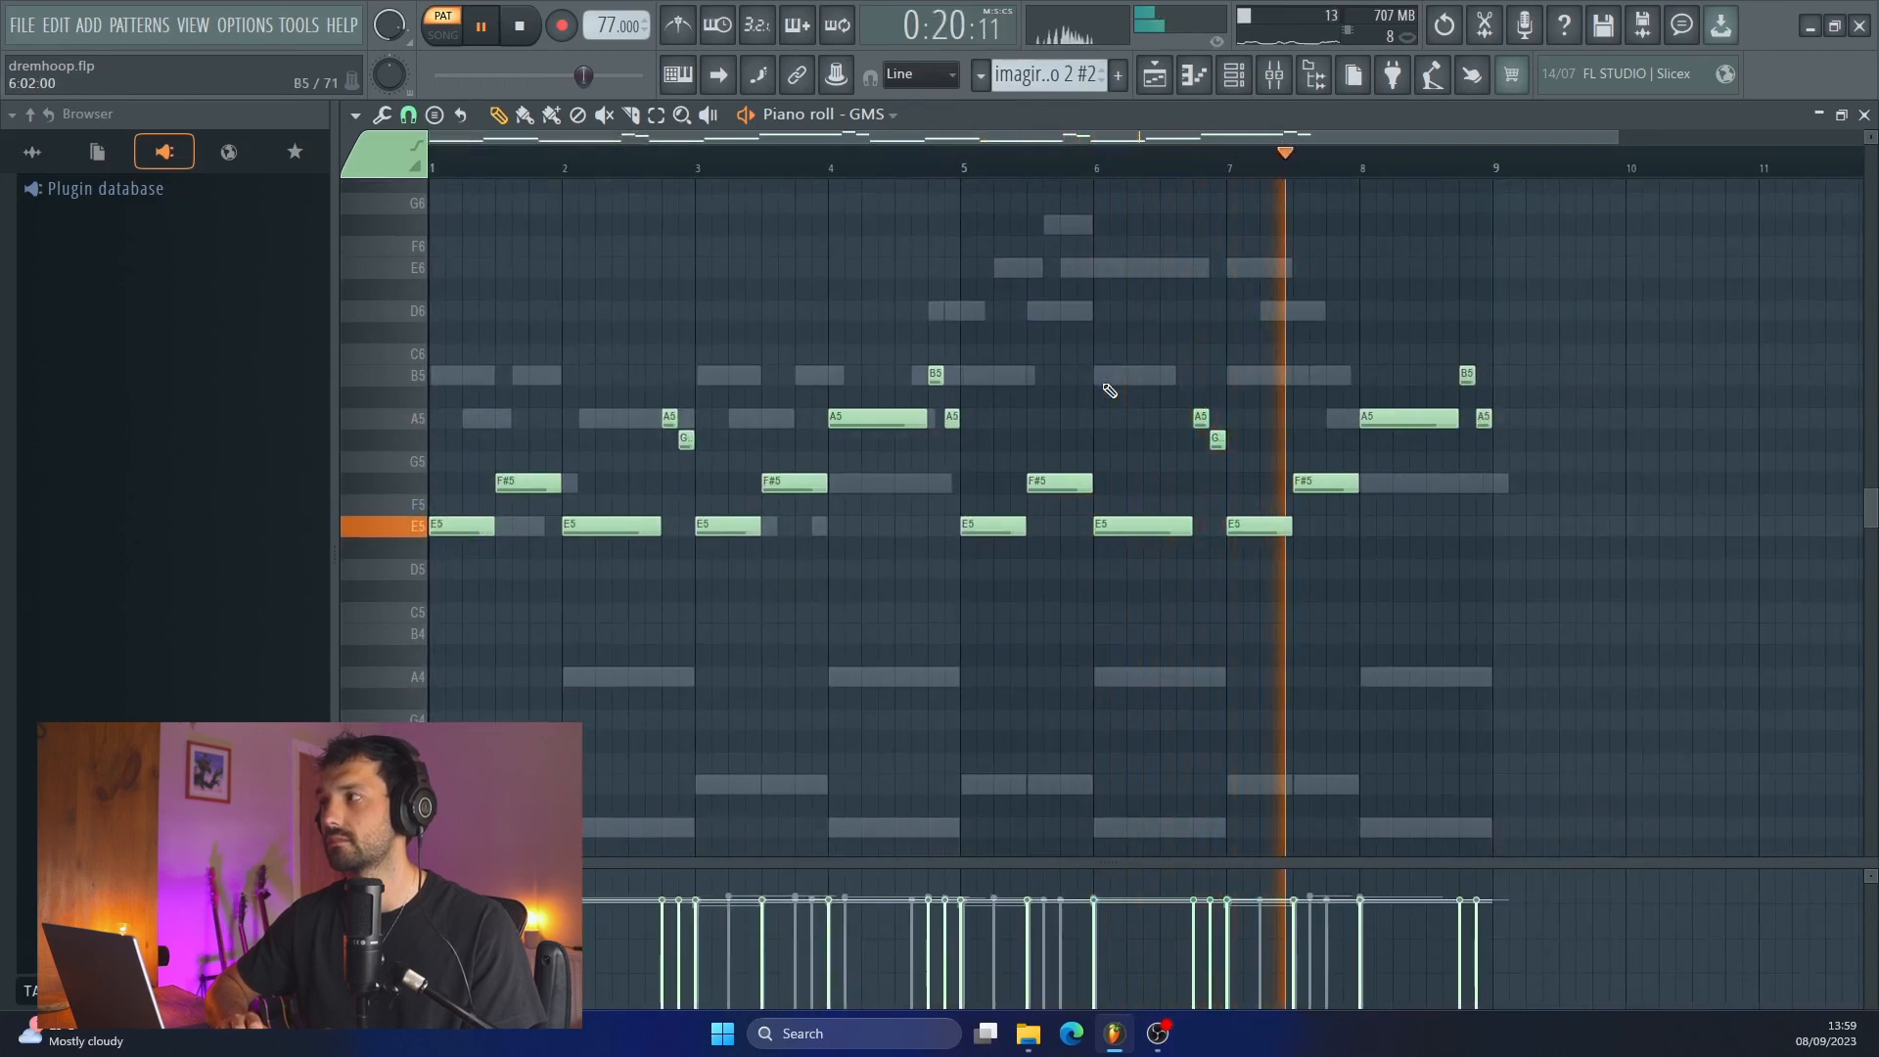
scroll(1109, 390, up, 1)
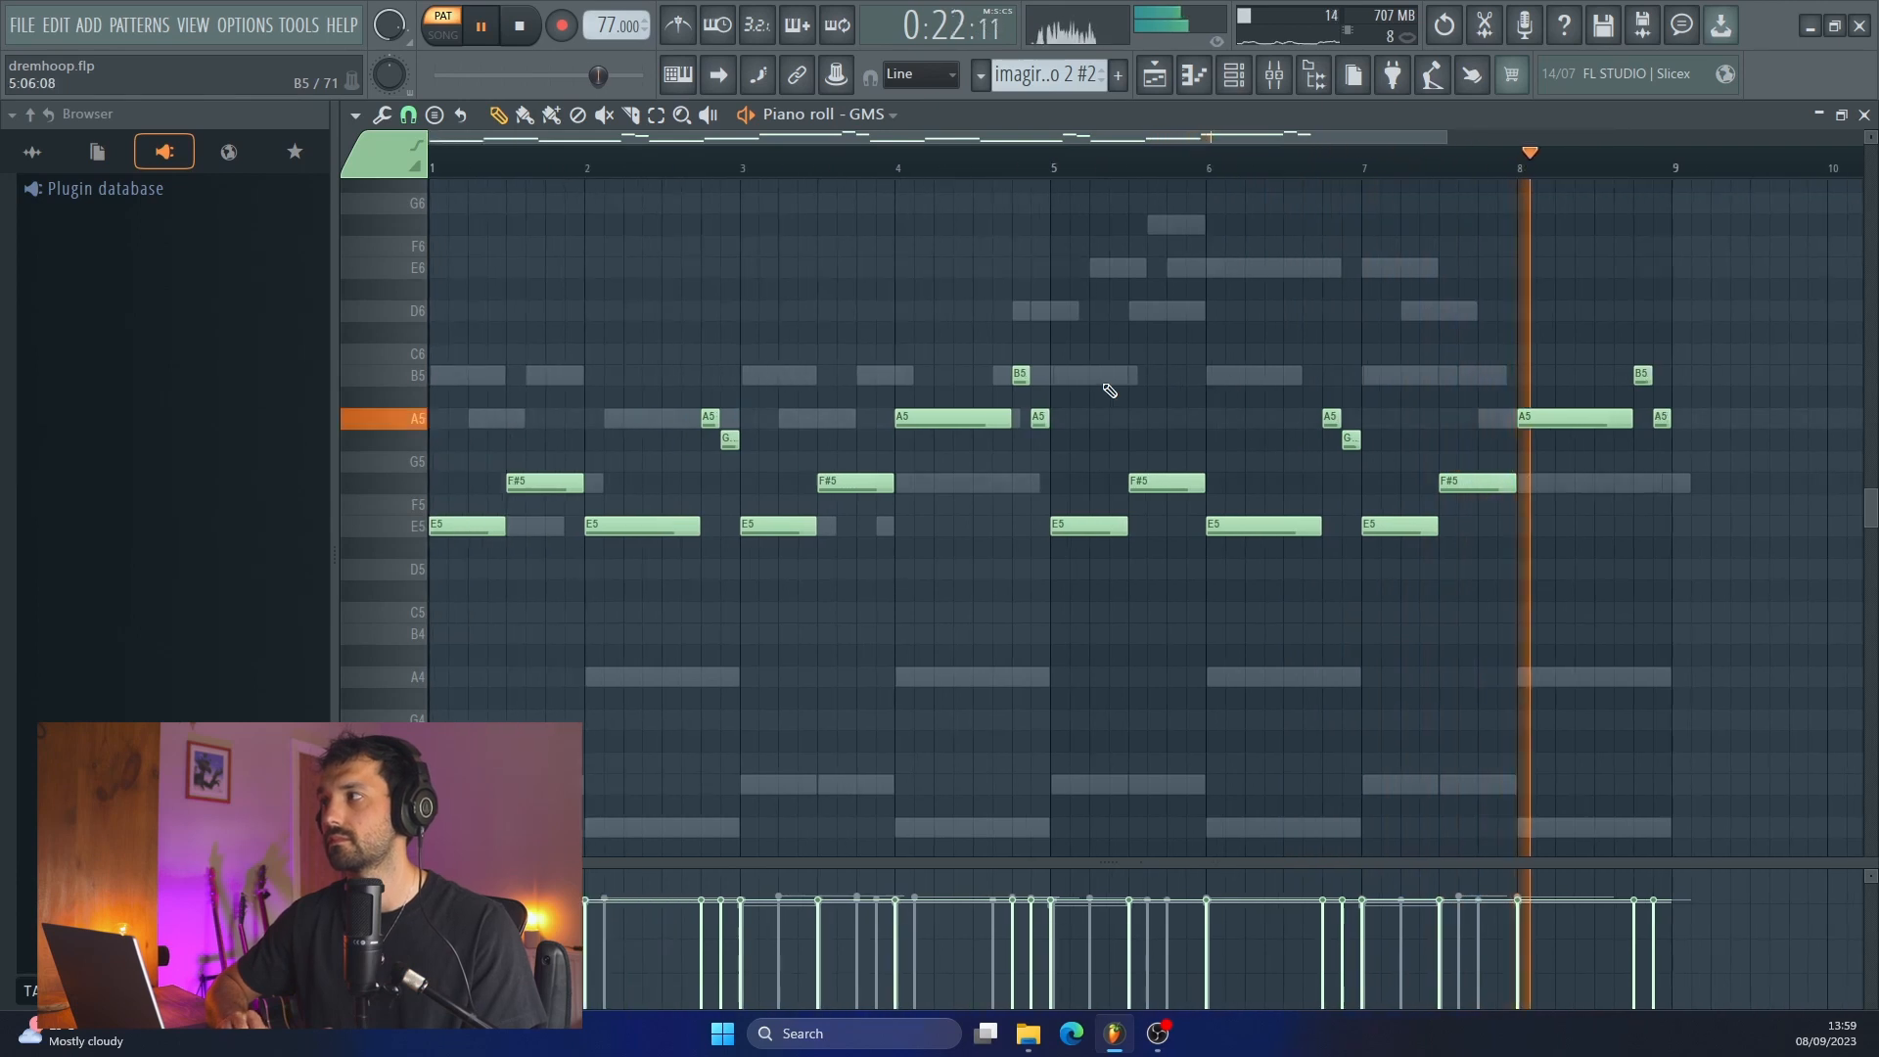
scroll(1109, 391, down, 1)
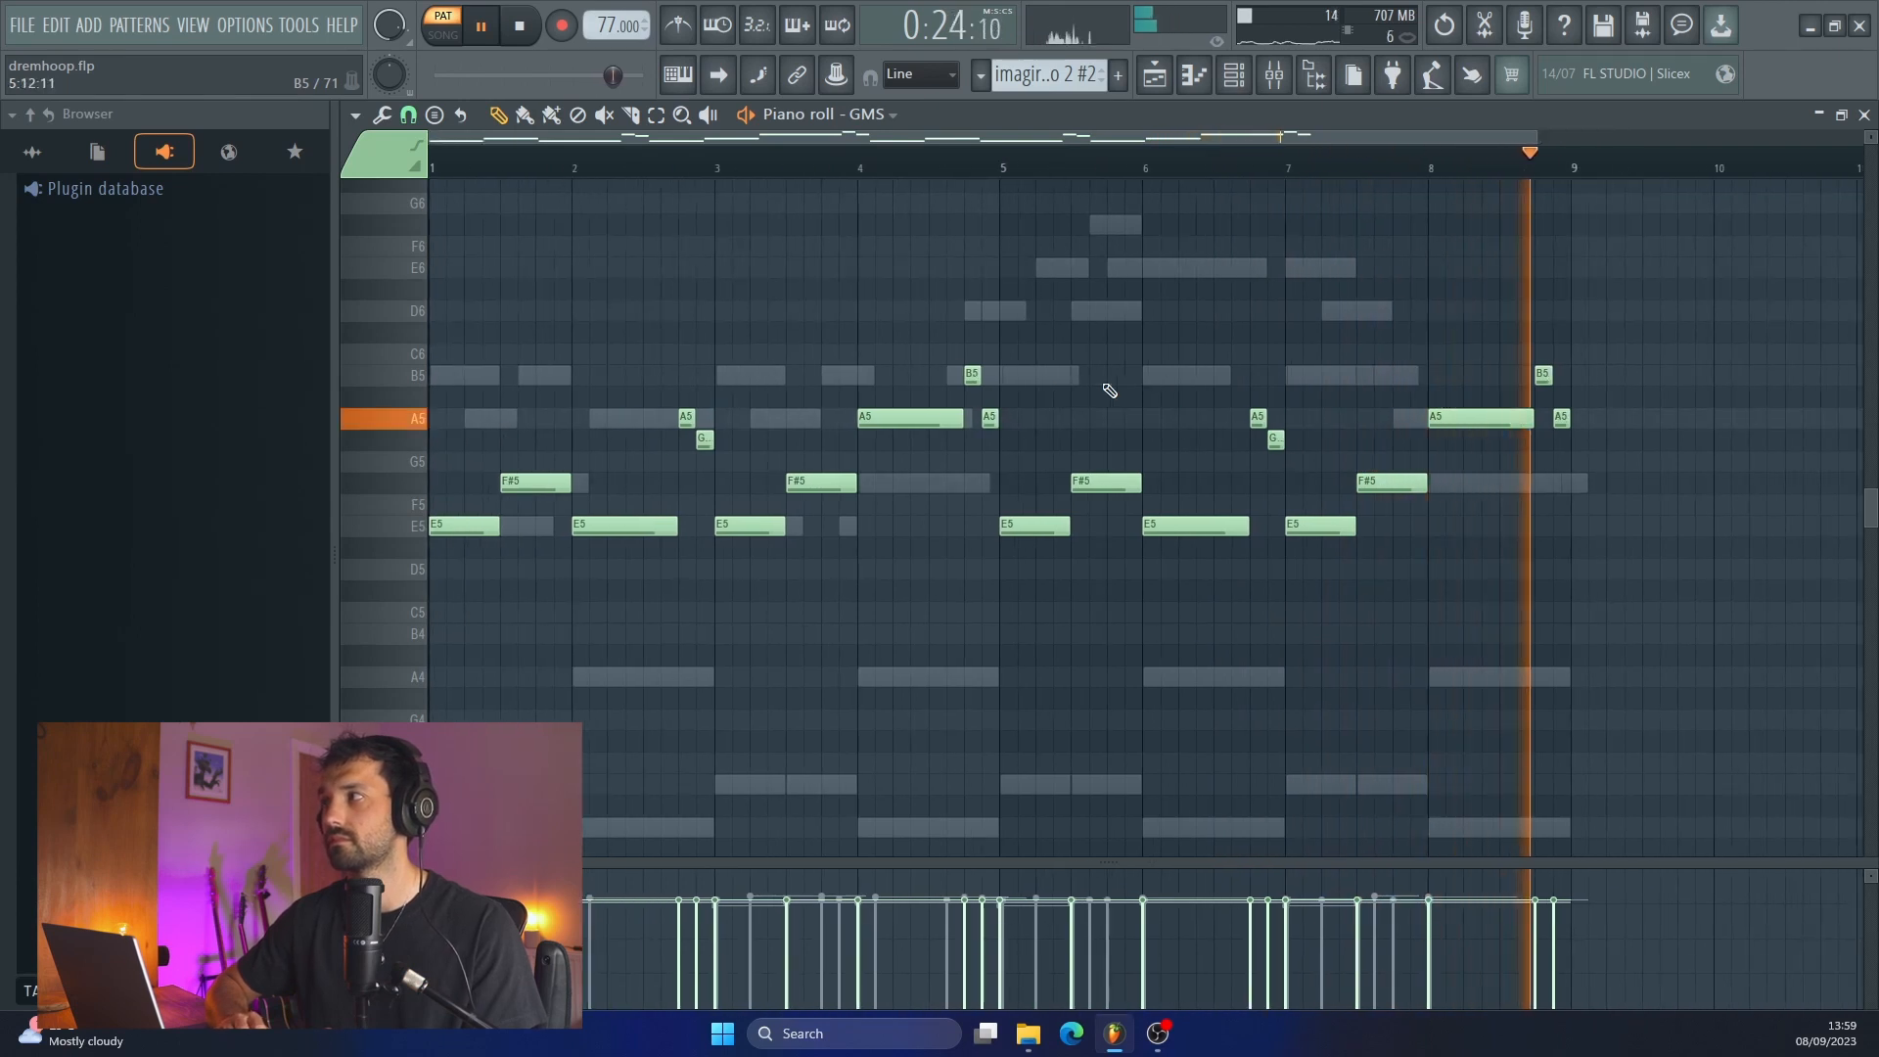
key(space)
Step: Route the GMS channel to mixer track 4 and lower its volume fader while the pattern plays
key(F6)
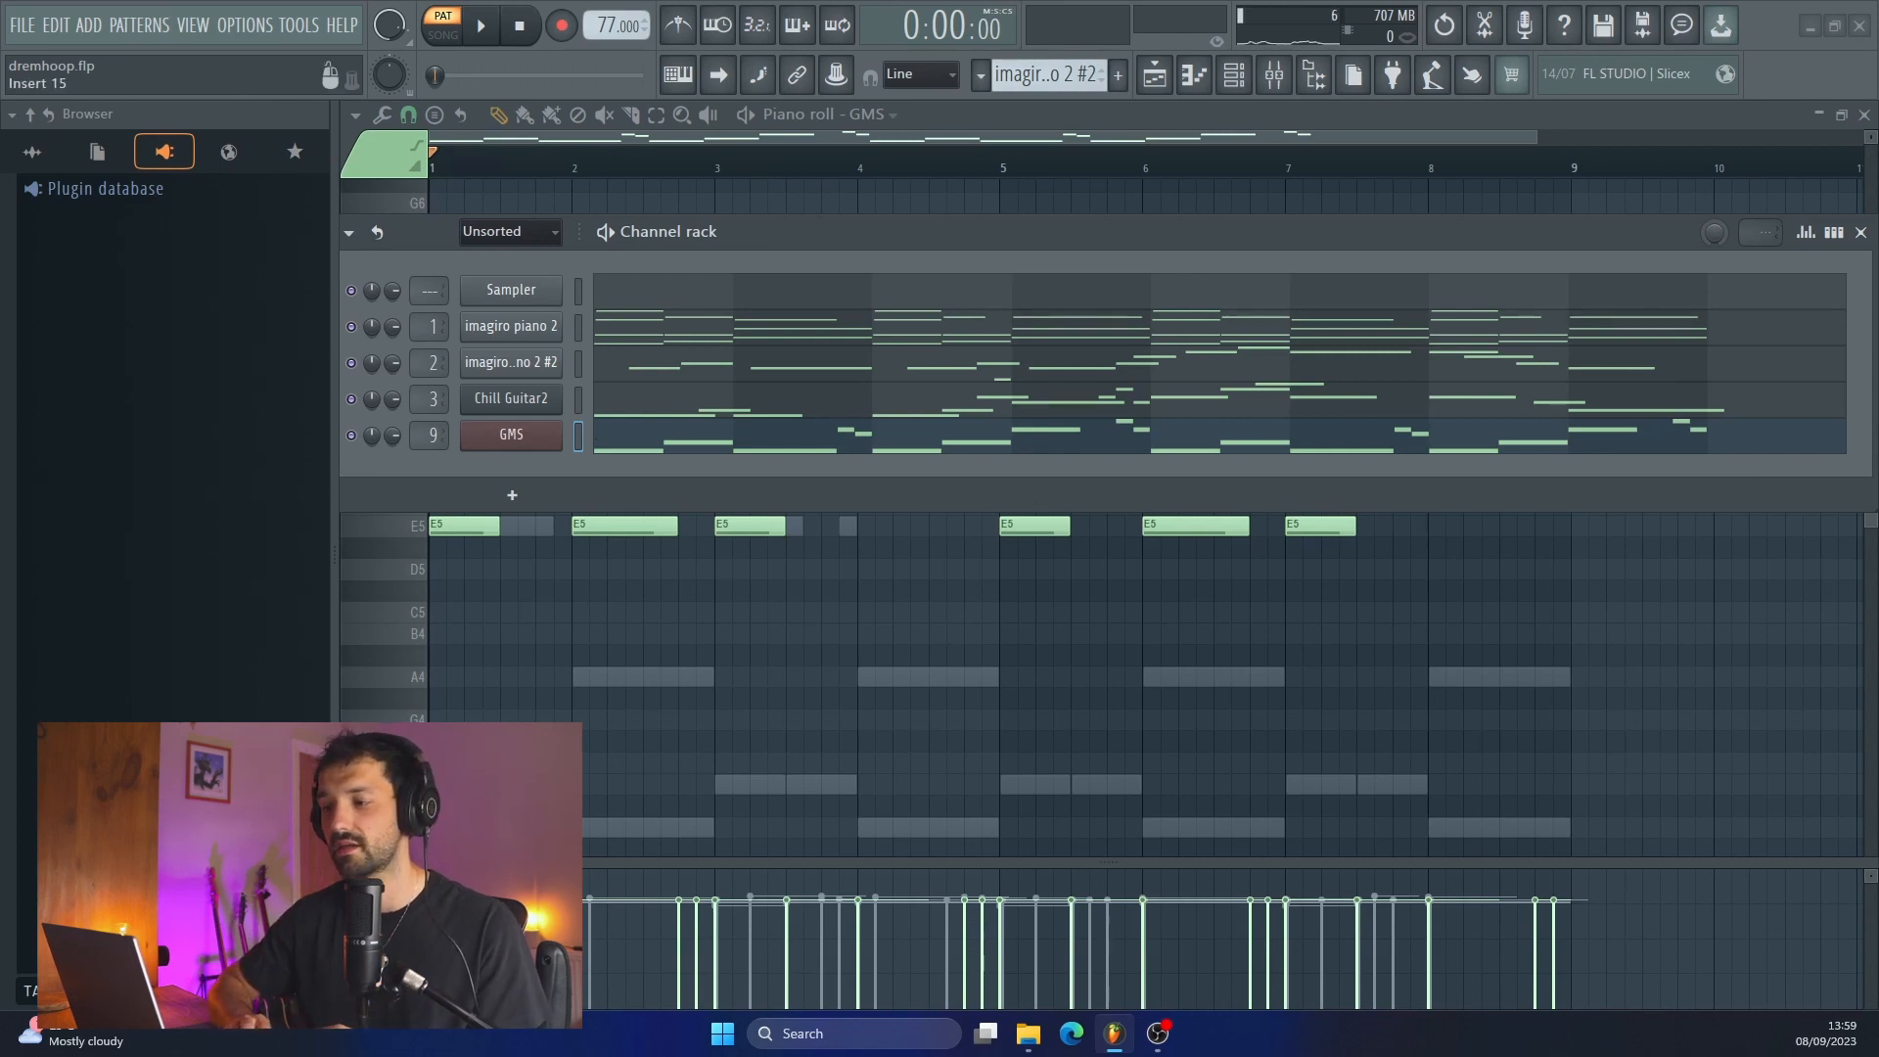
key(F9)
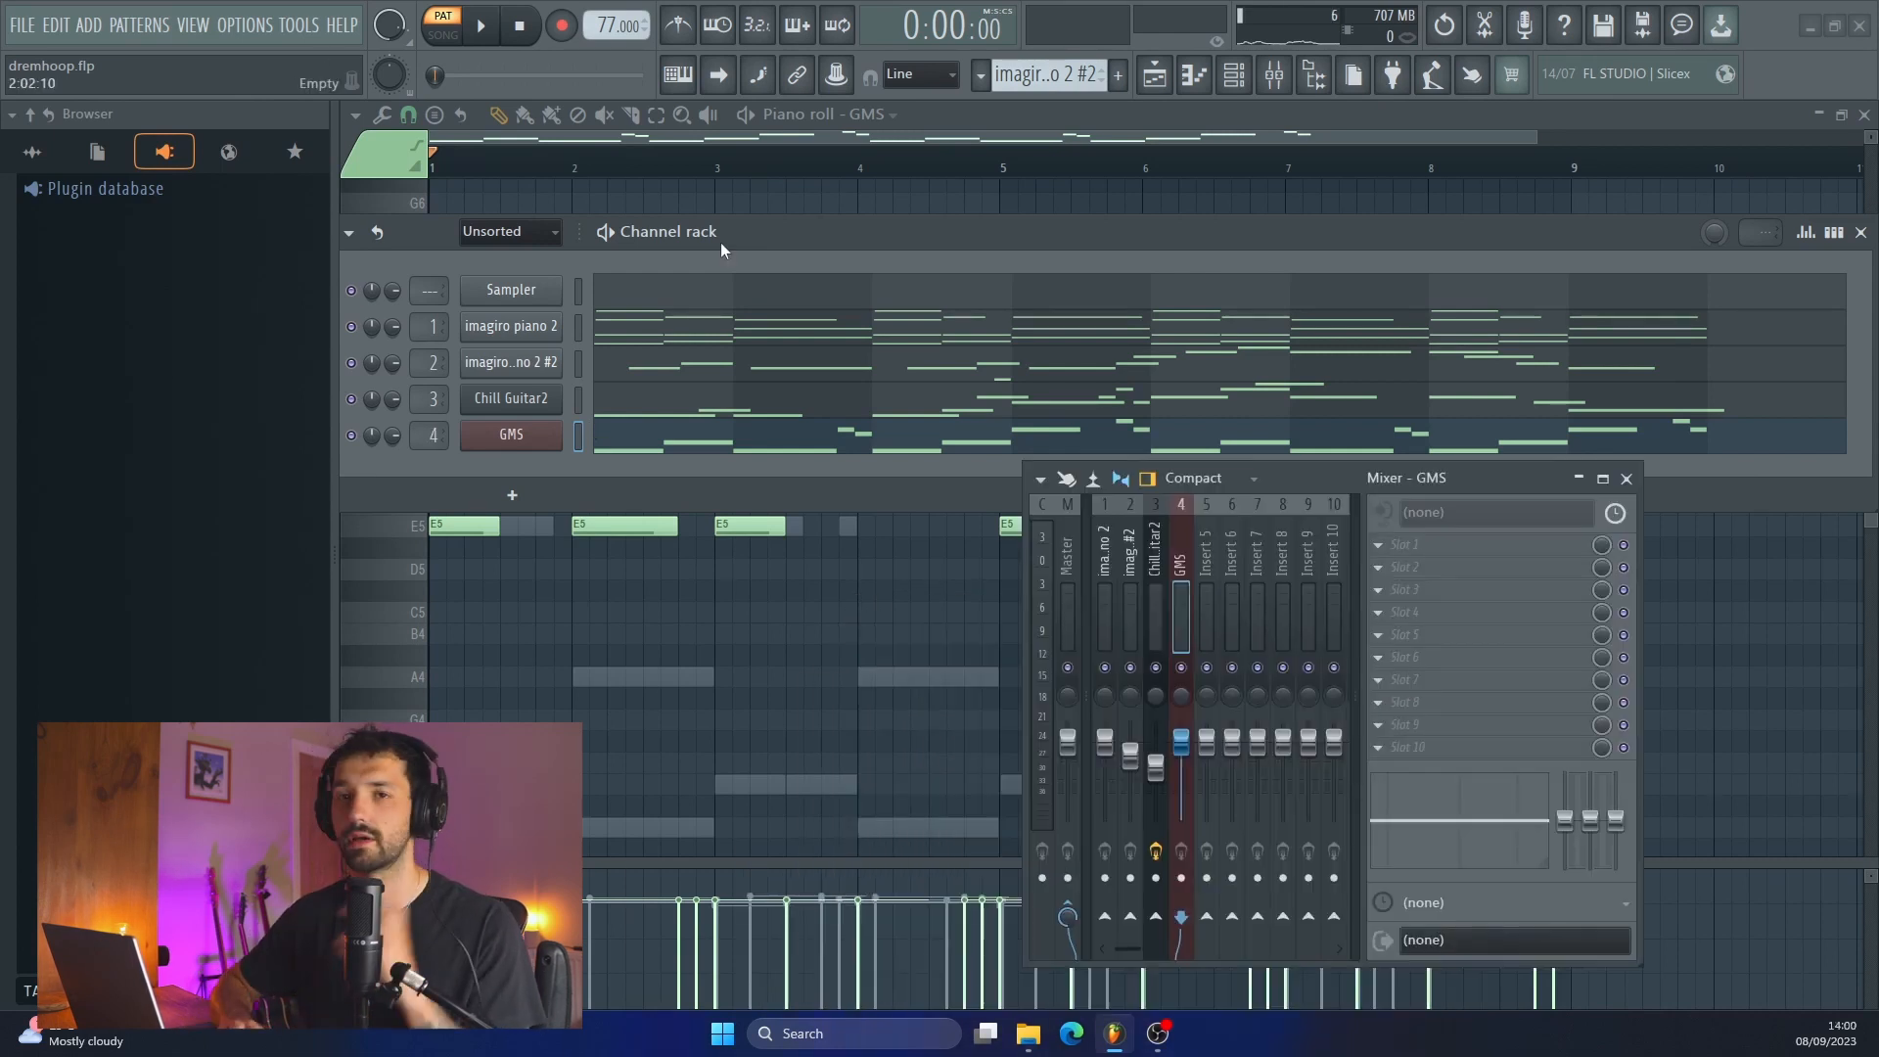
key(space)
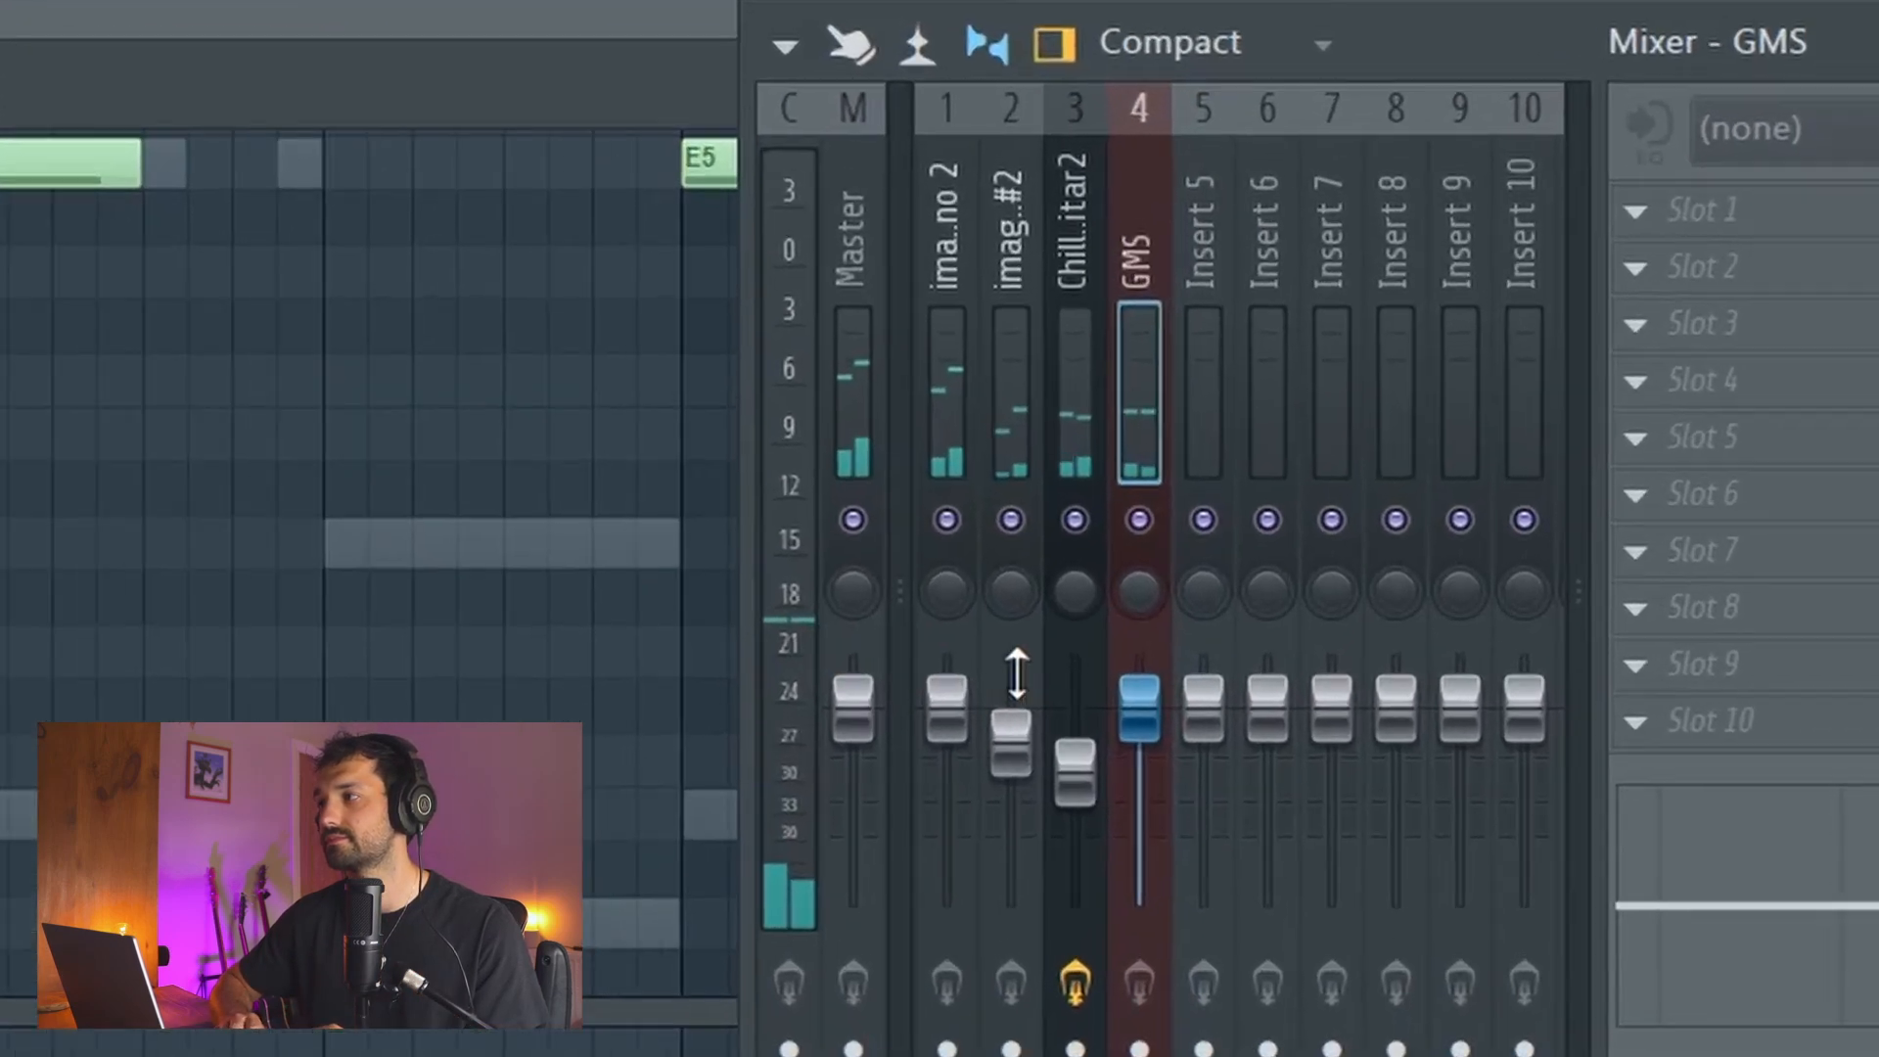
drag(1139, 709, 1134, 769)
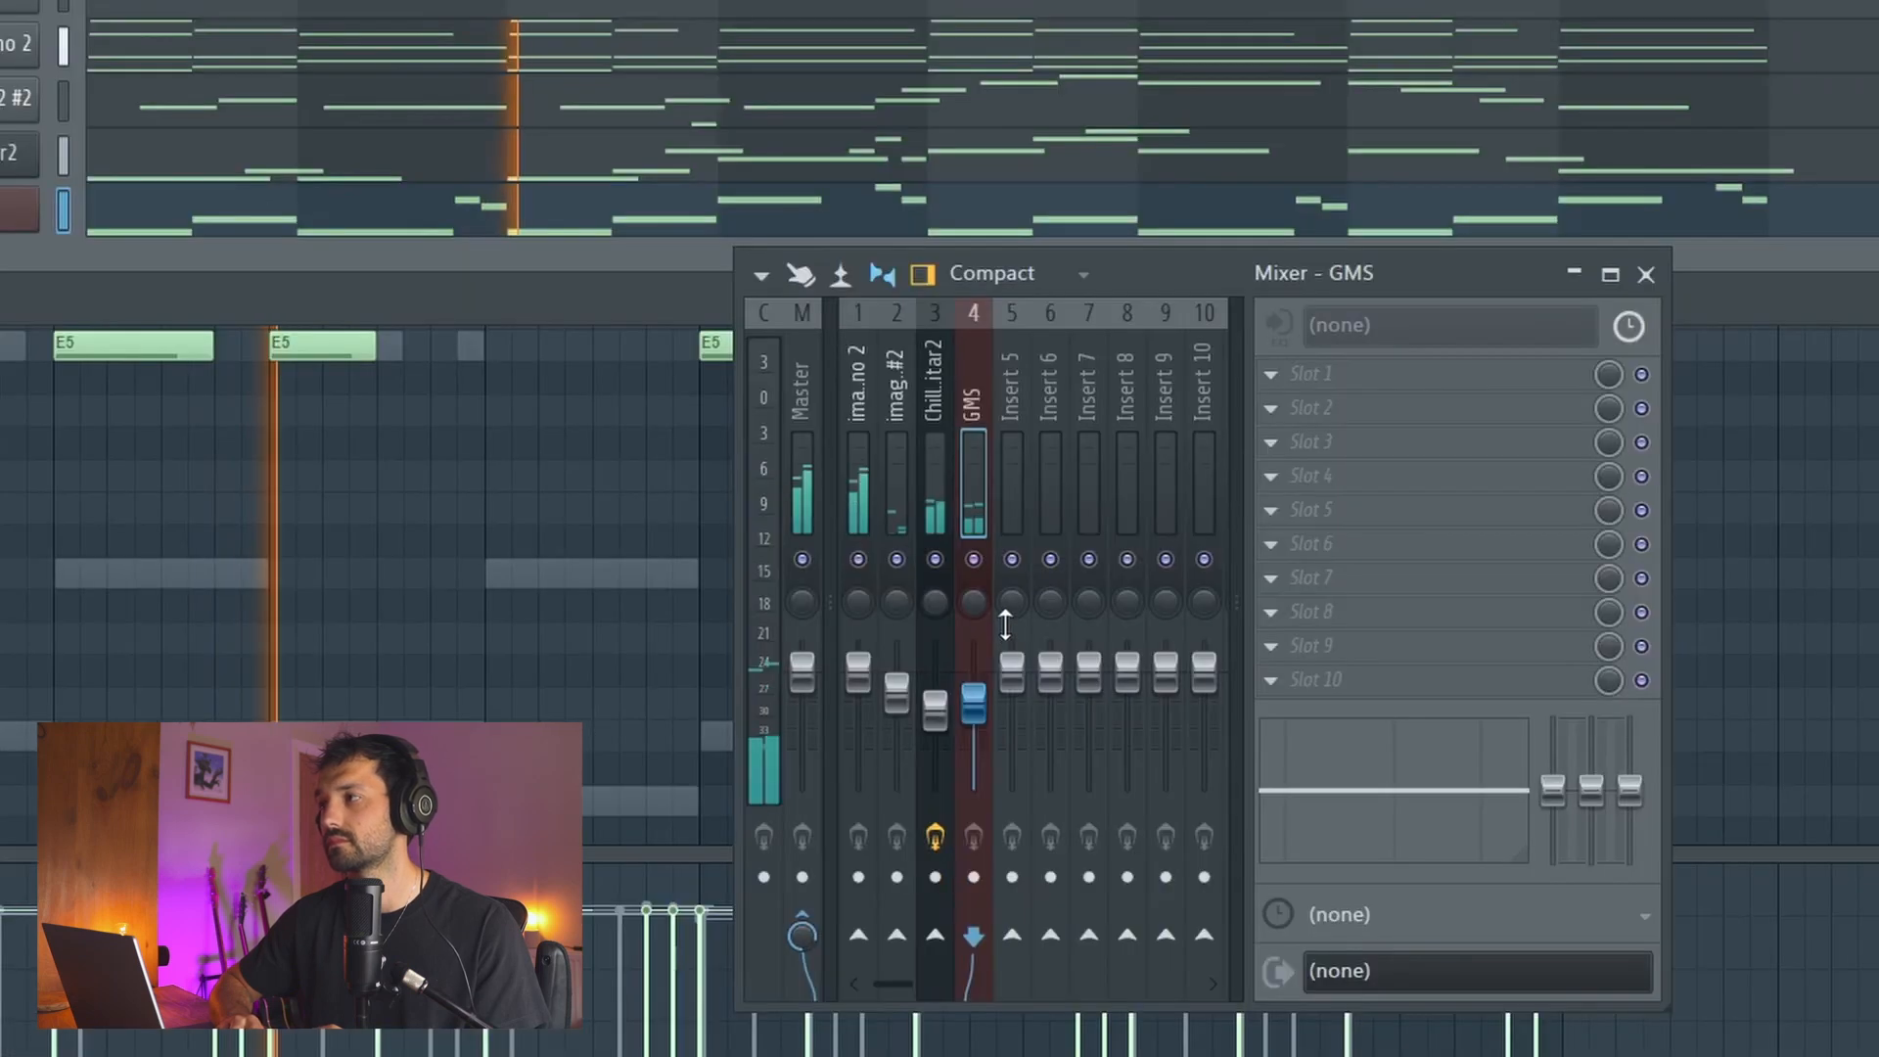
Step: Load Fruity parametric EQ 2 into the first effect slot of the GMS mixer track
click(1297, 377)
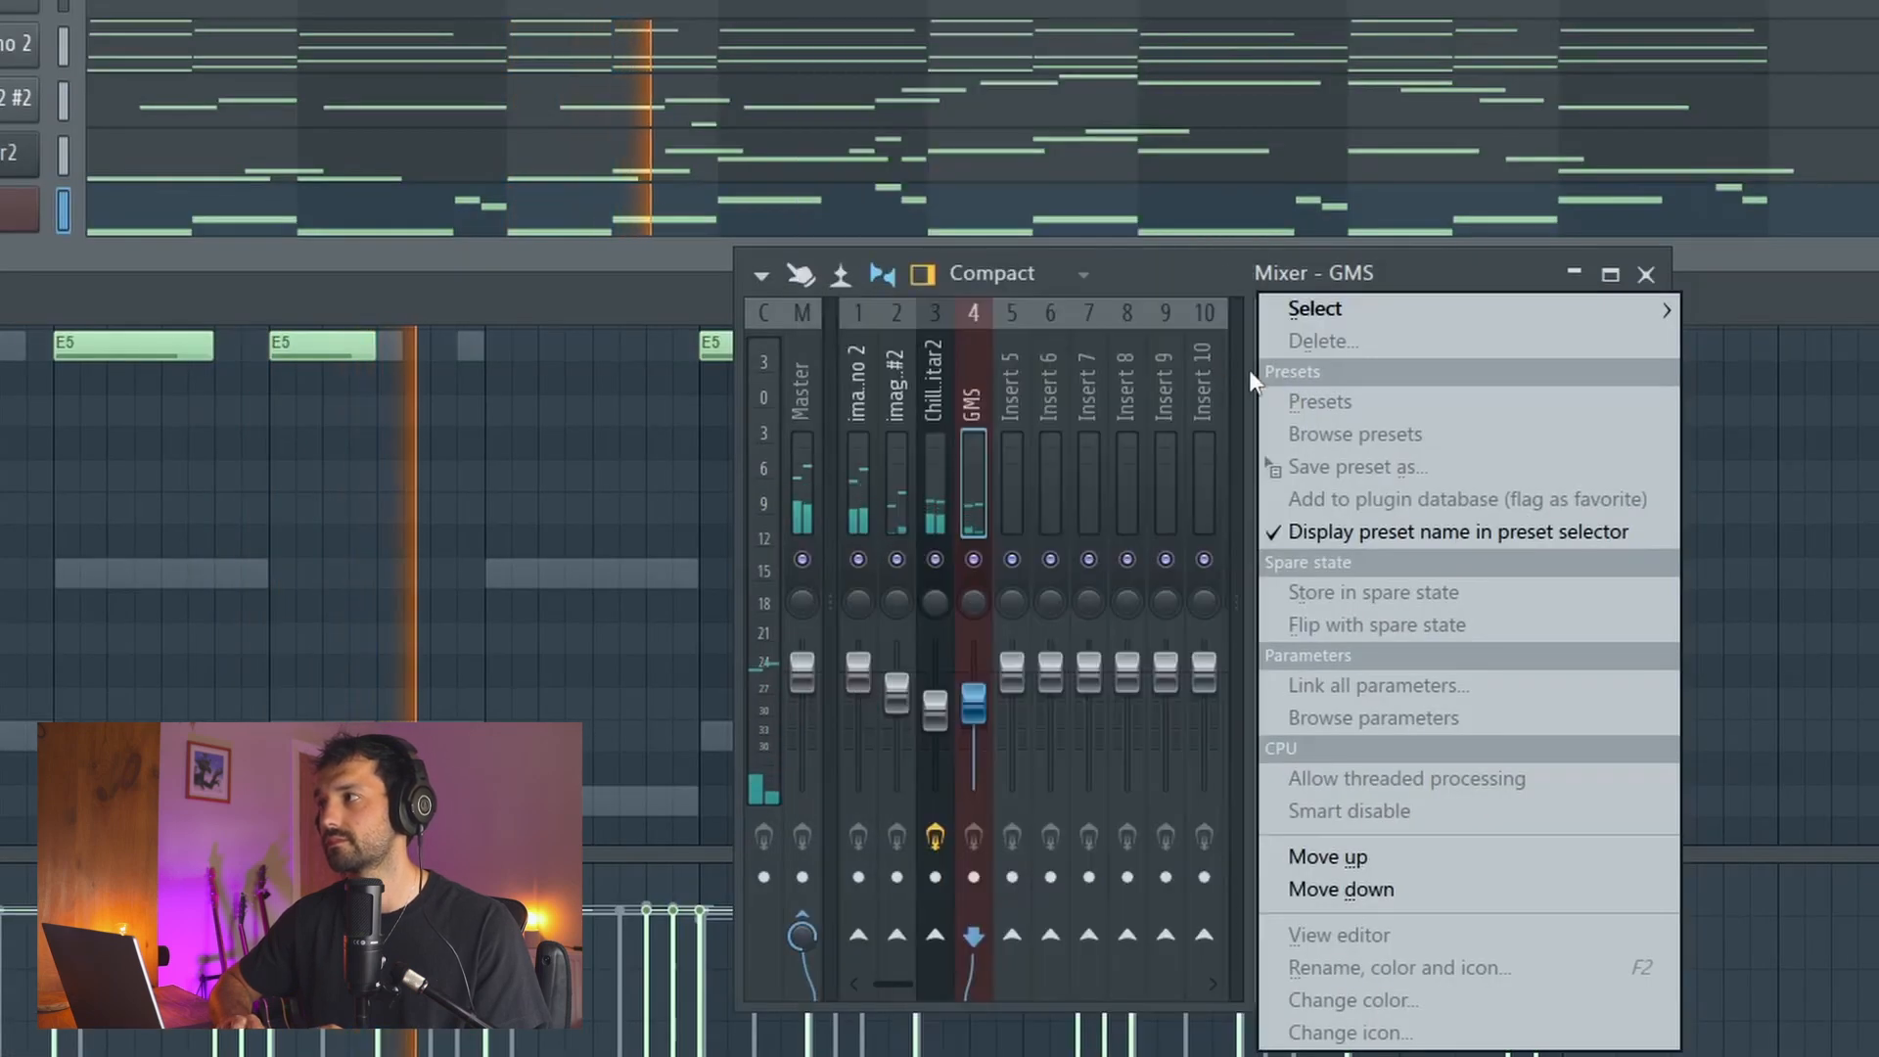
mouse_move(1313, 307)
click(929, 245)
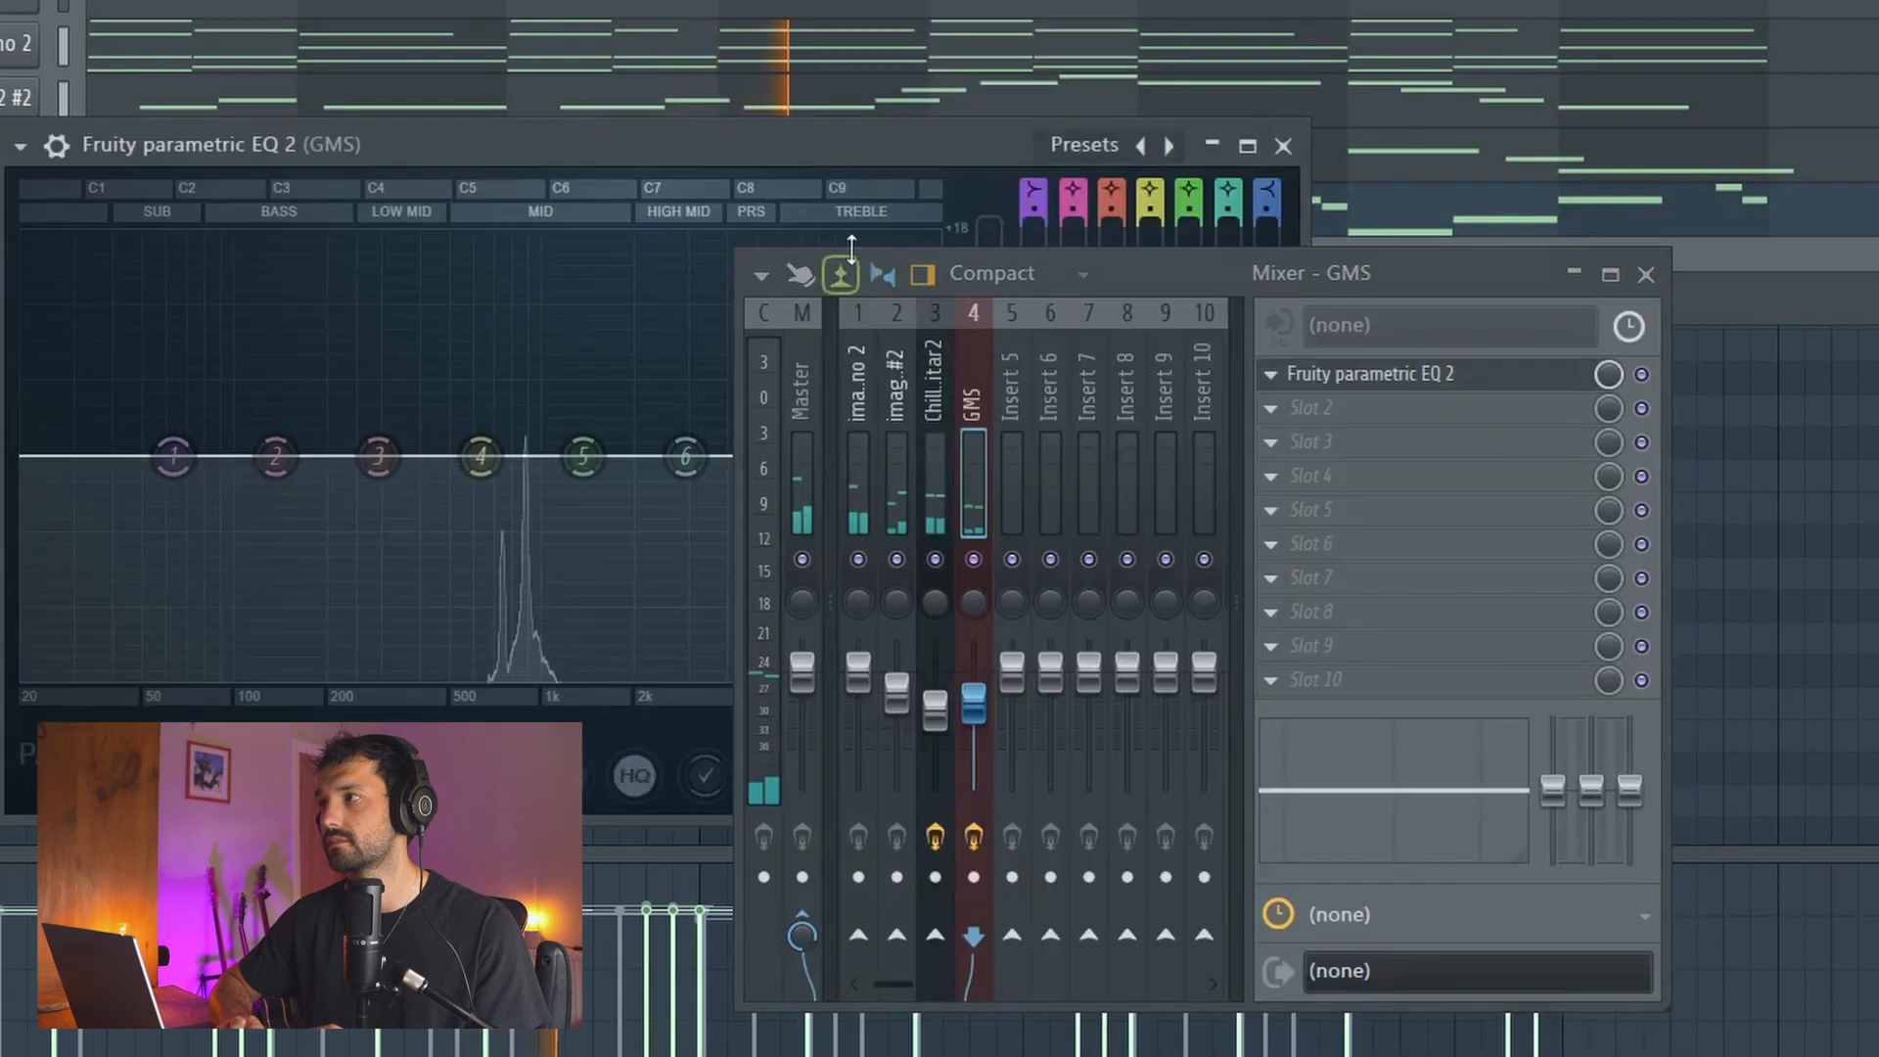
Step: Apply the High Cut - Low Cut preset to the GMS equalizer, and move its low-cut band to a higher frequency
click(1084, 144)
click(1121, 199)
click(1098, 145)
click(1107, 166)
click(1076, 144)
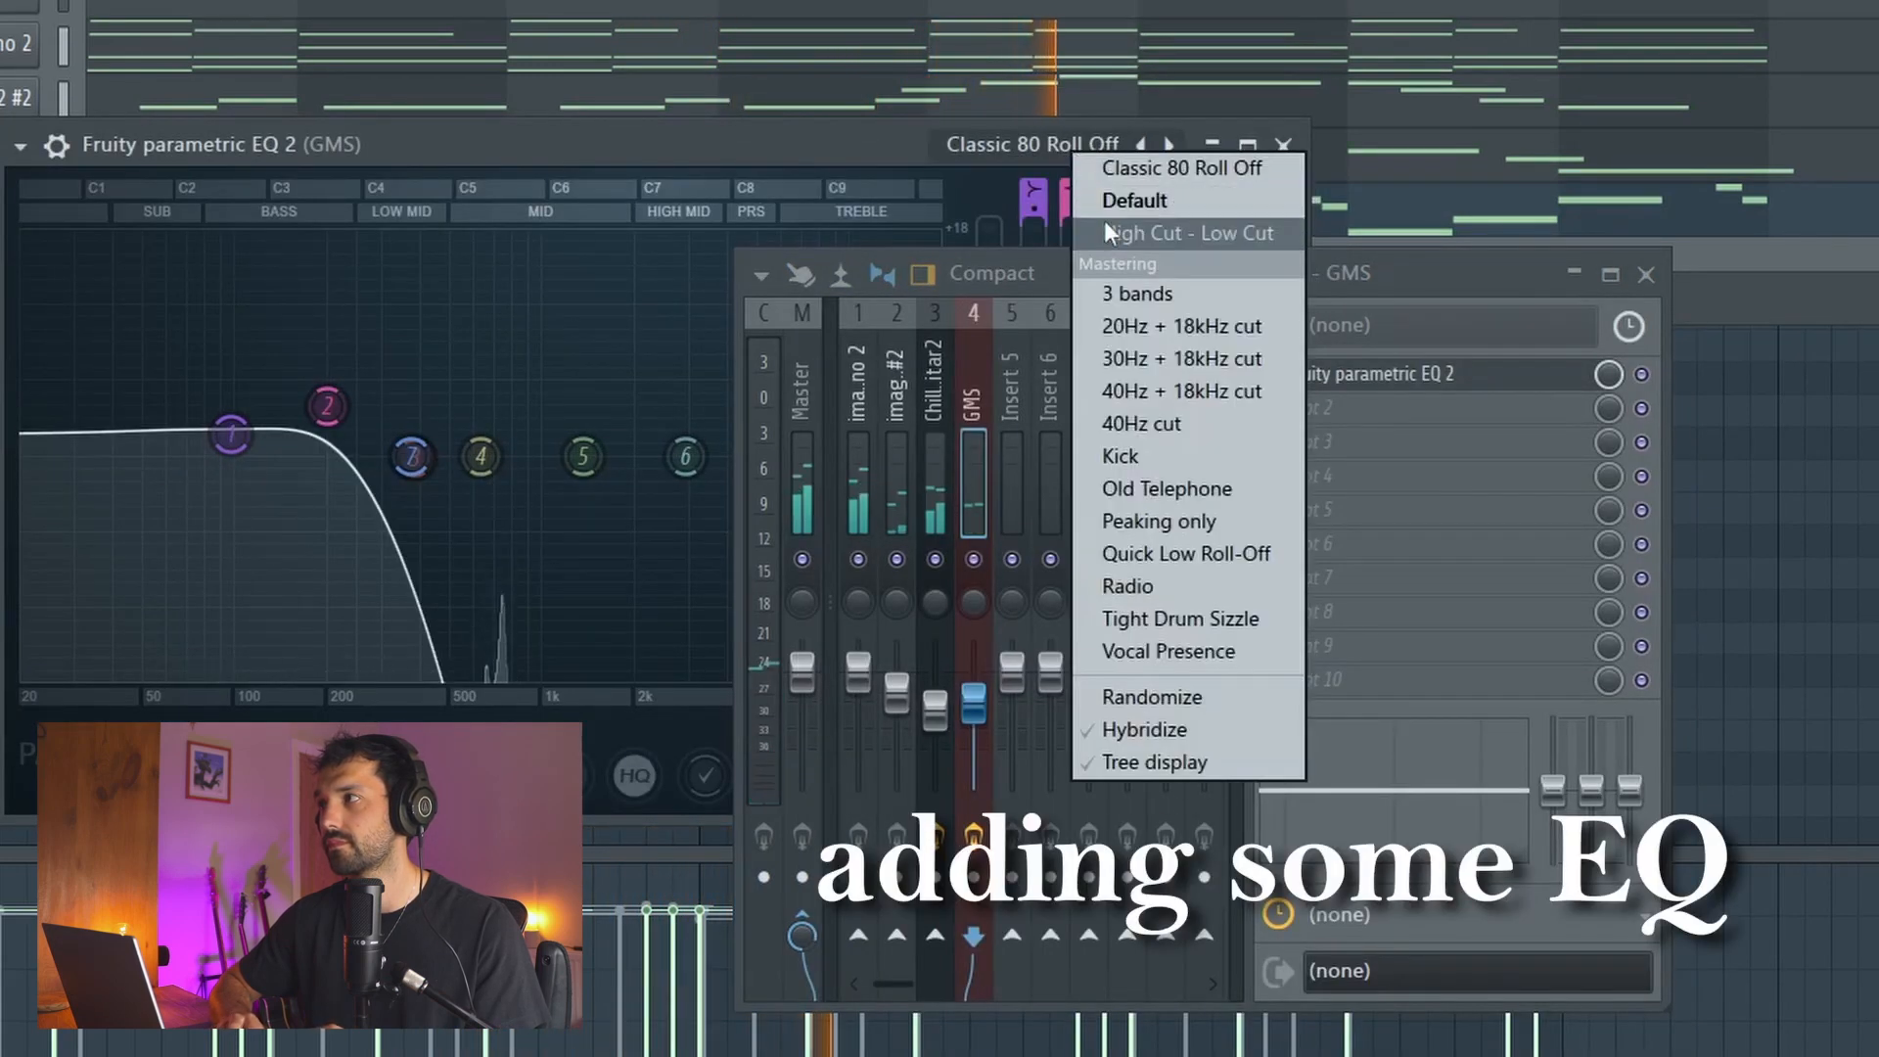
click(1140, 230)
mouse_move(665, 477)
mouse_down()
mouse_move(558, 477)
mouse_move(669, 478)
mouse_up()
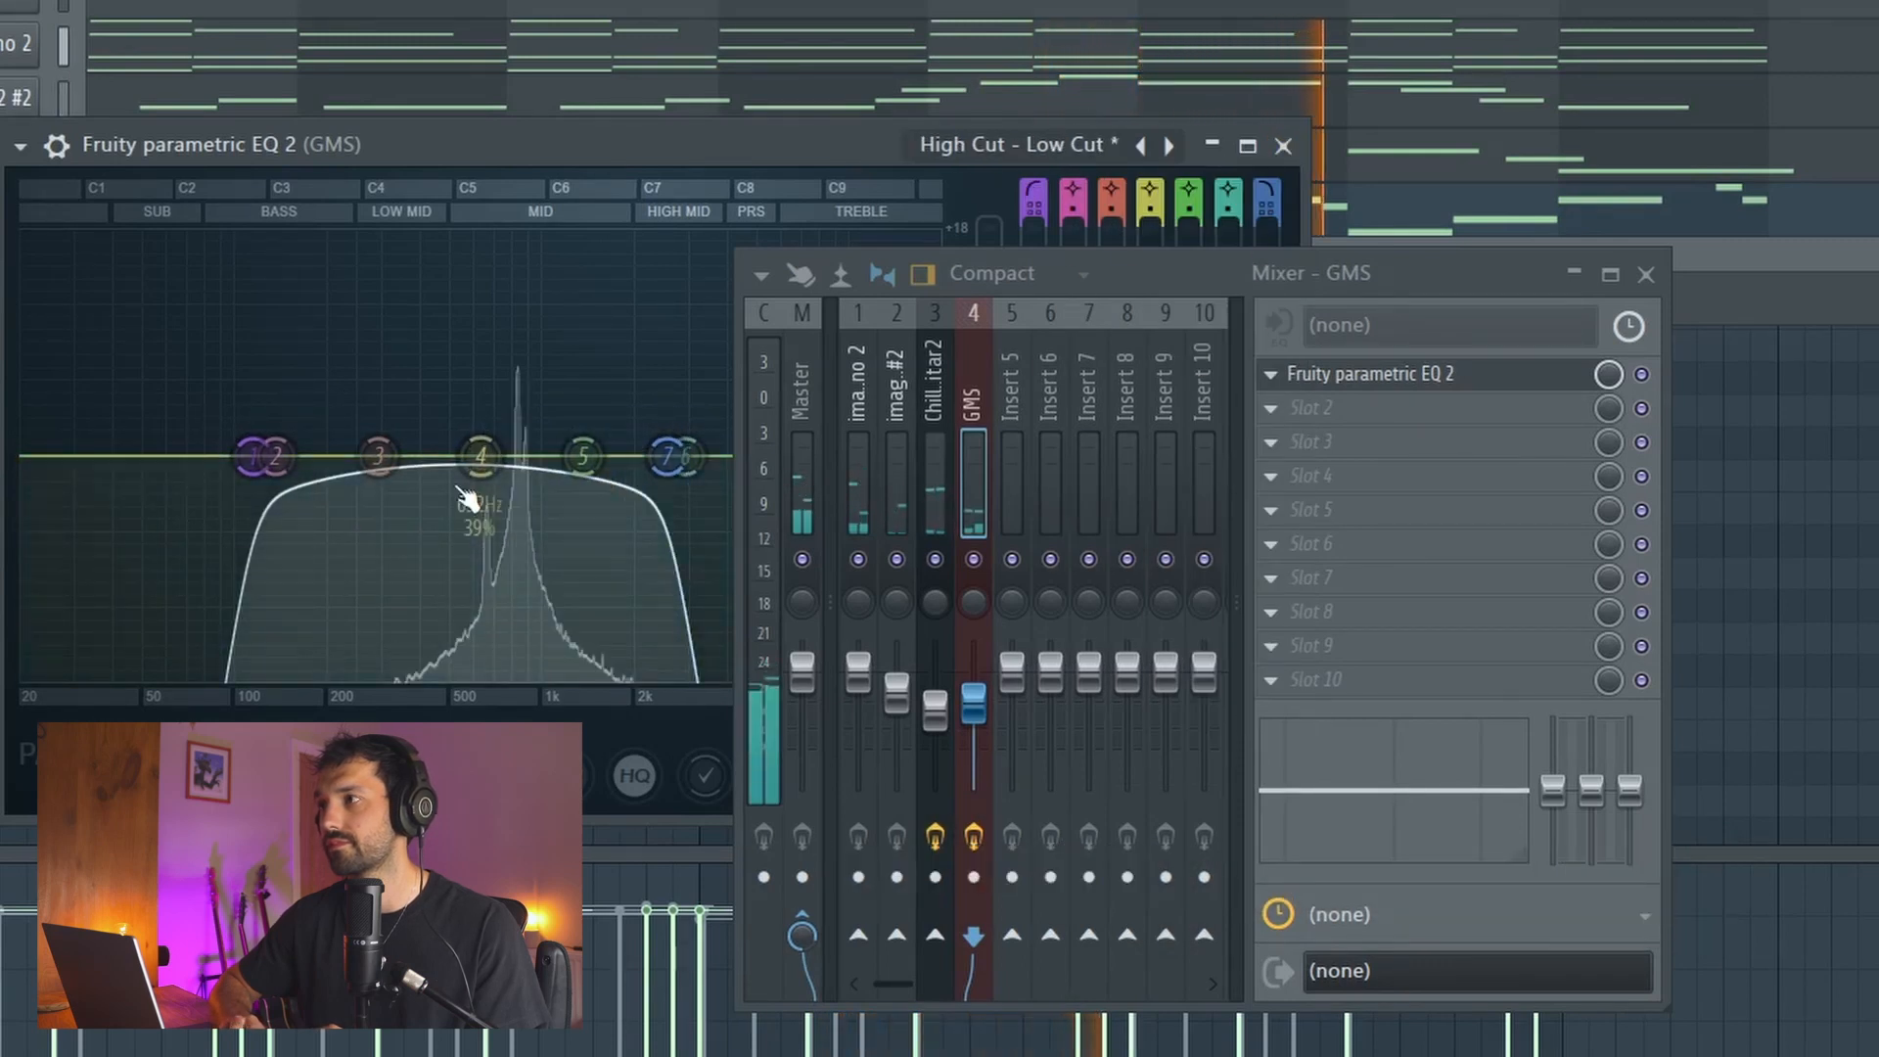
drag(252, 476, 412, 476)
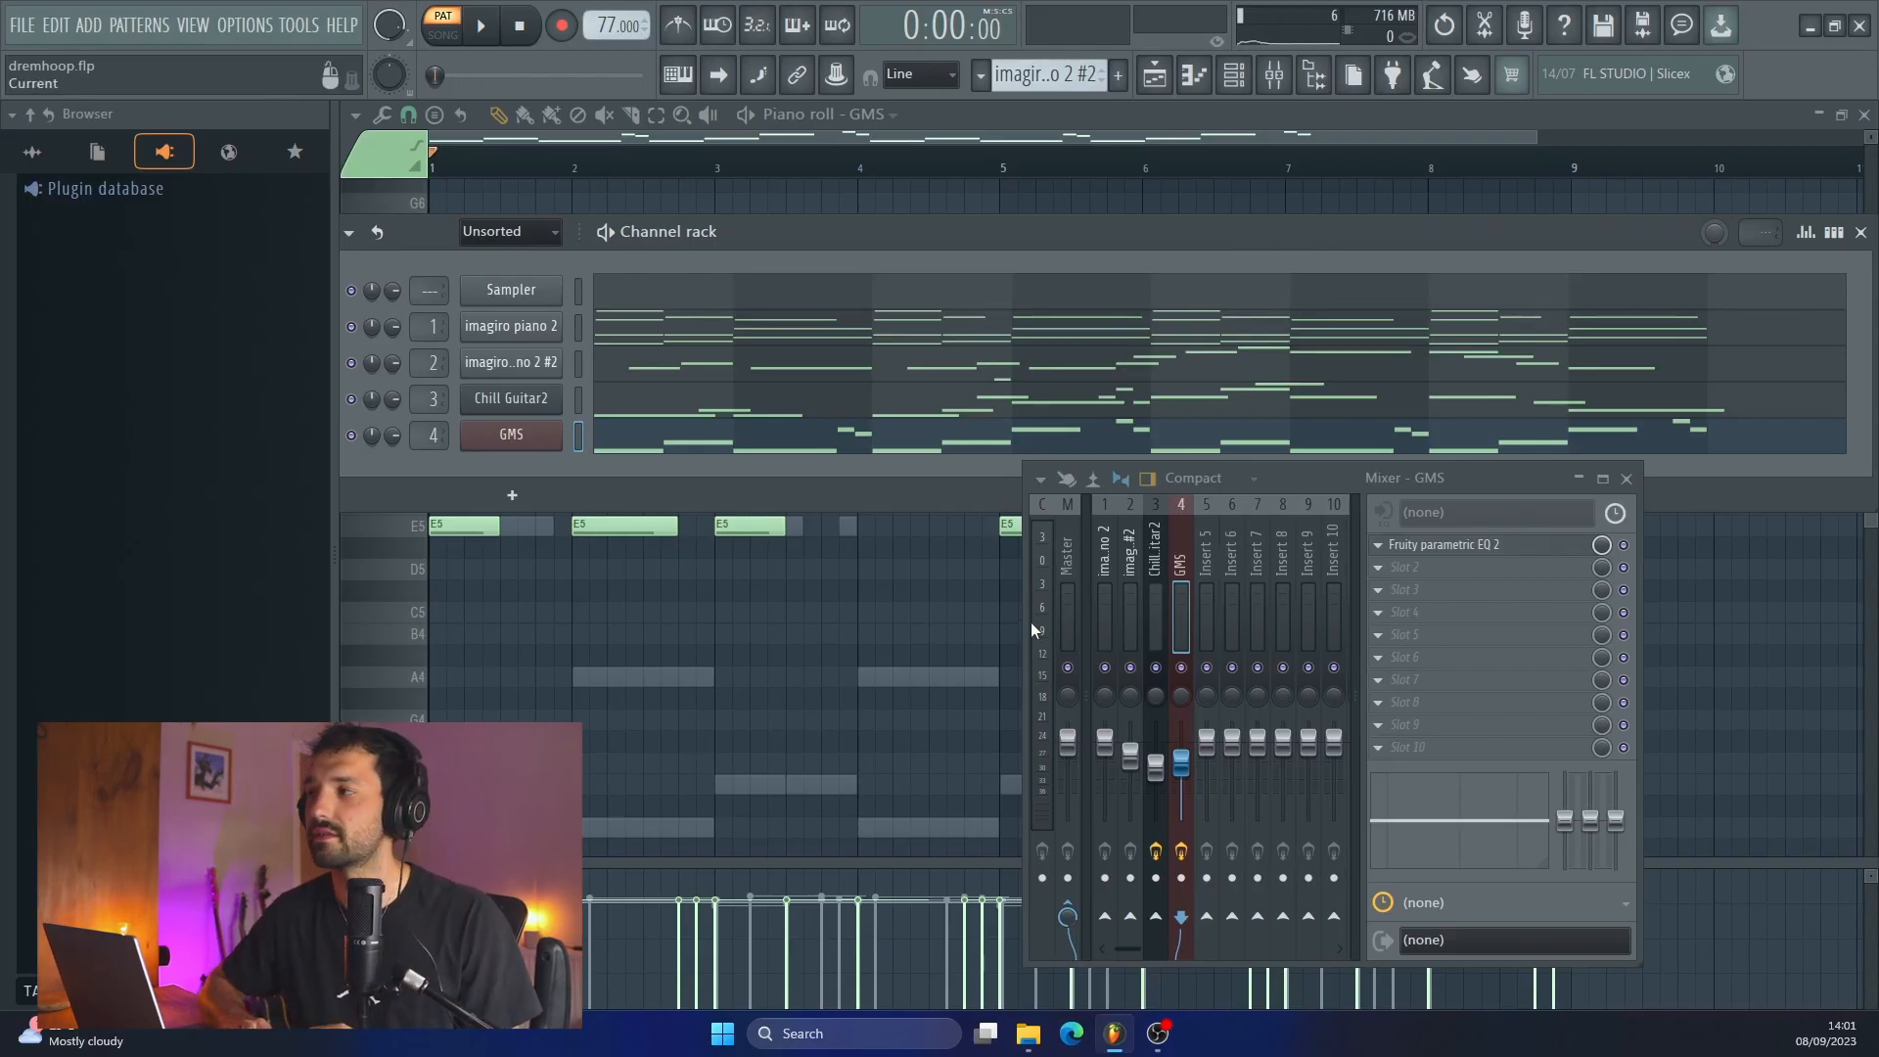
Step: Widen the mixer, pan the imagiro piano 2 #2 track slightly left, and pan the GMS track slightly right
drag(1030, 628, 697, 627)
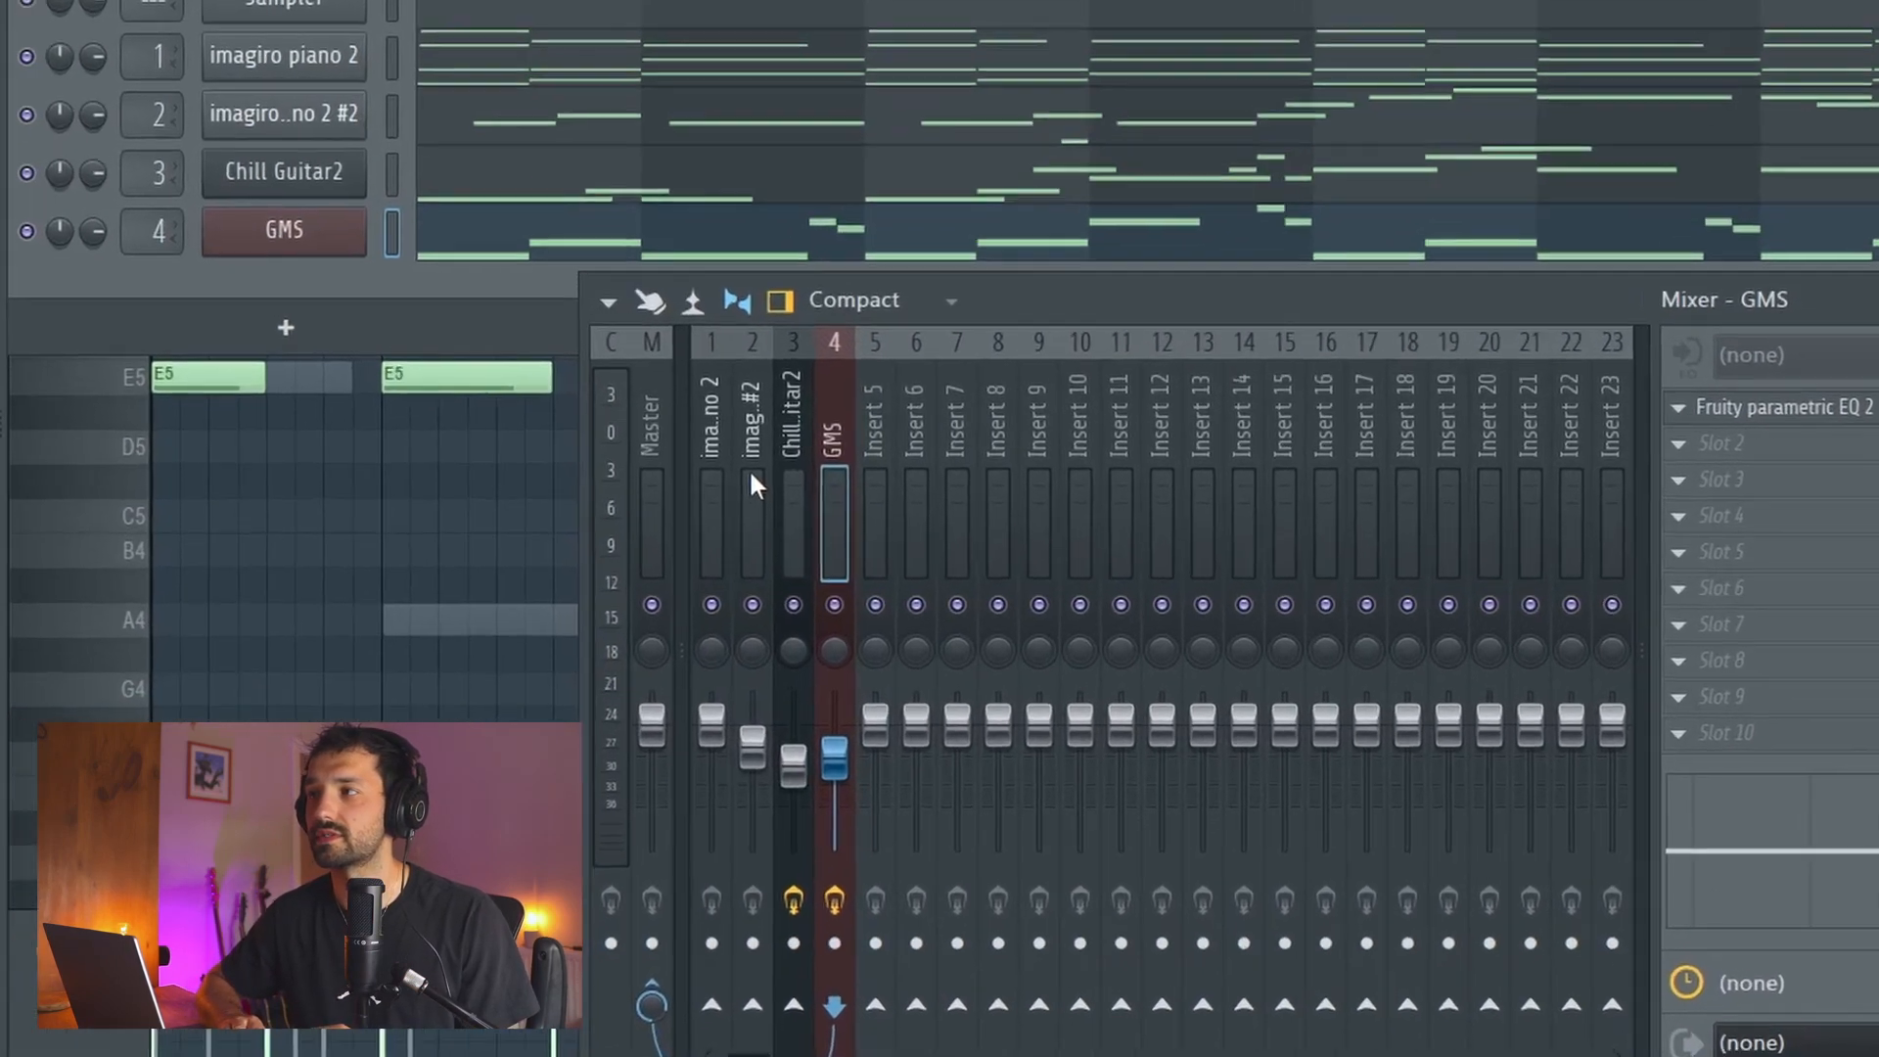
click(802, 597)
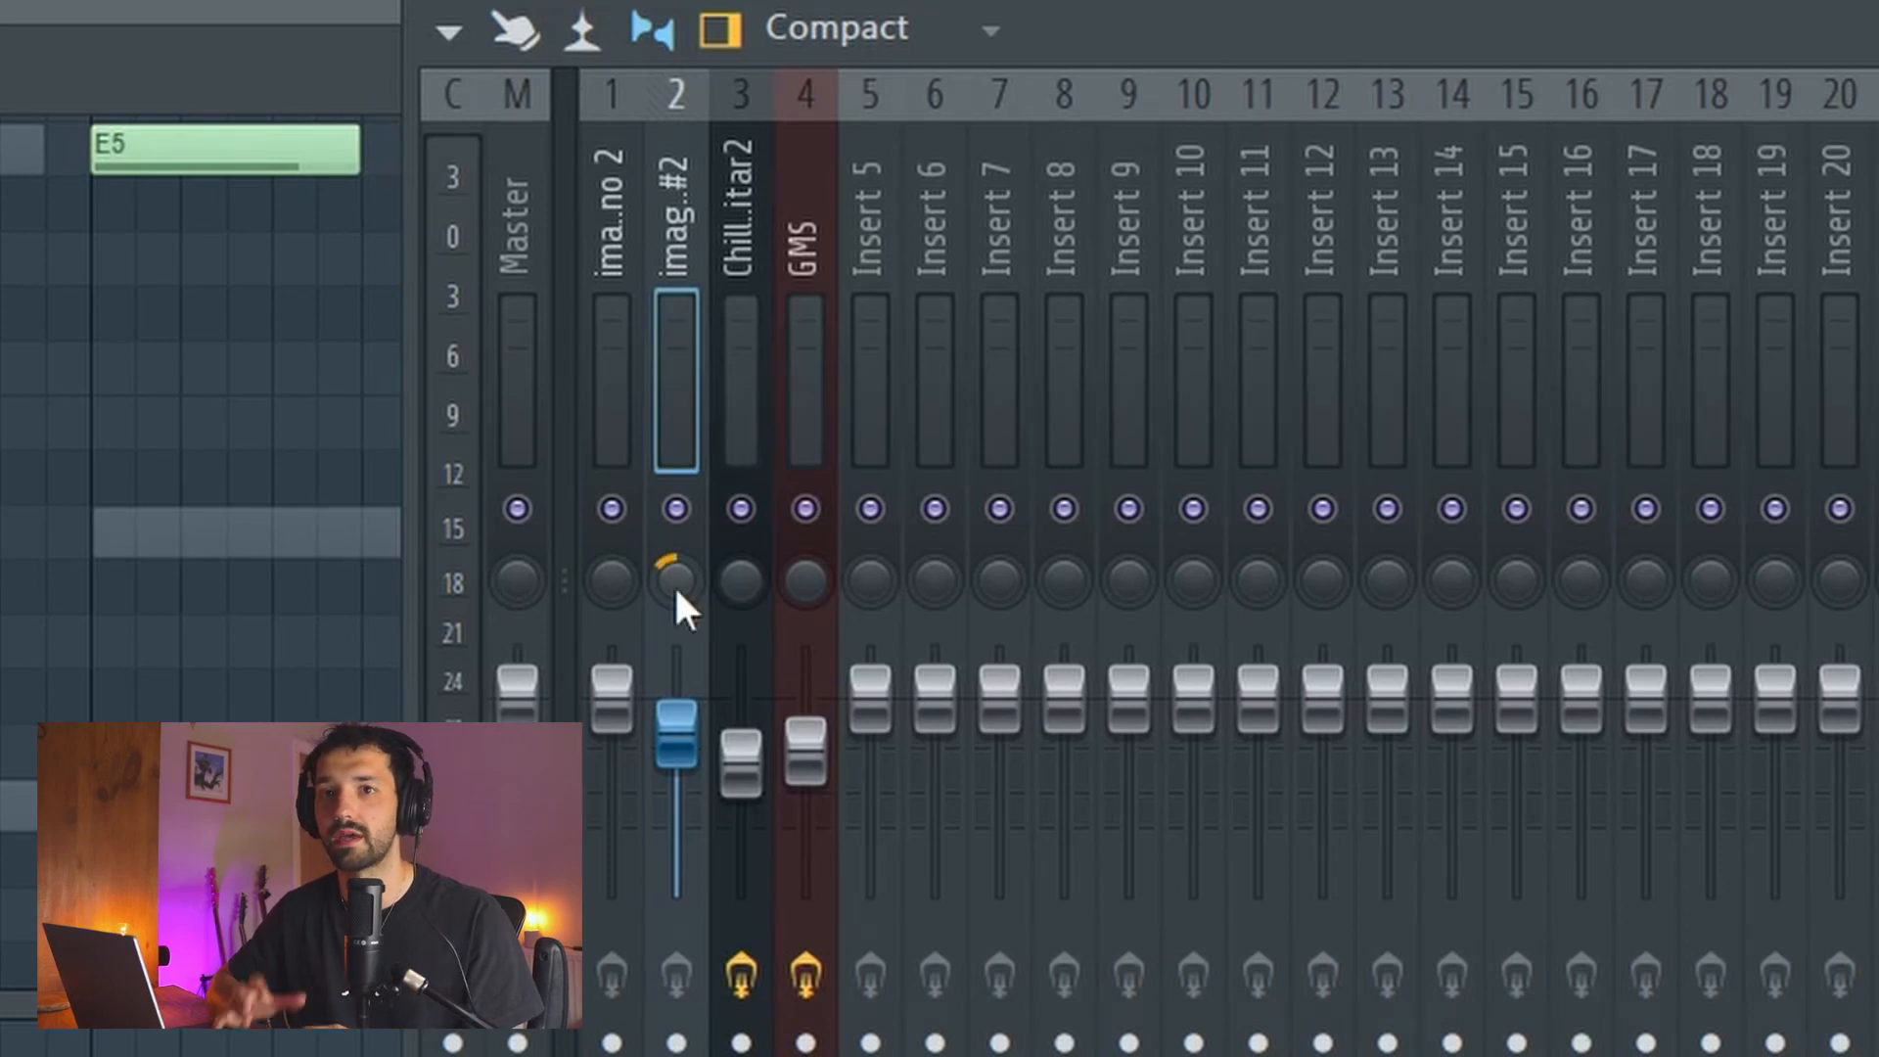
drag(806, 584, 806, 565)
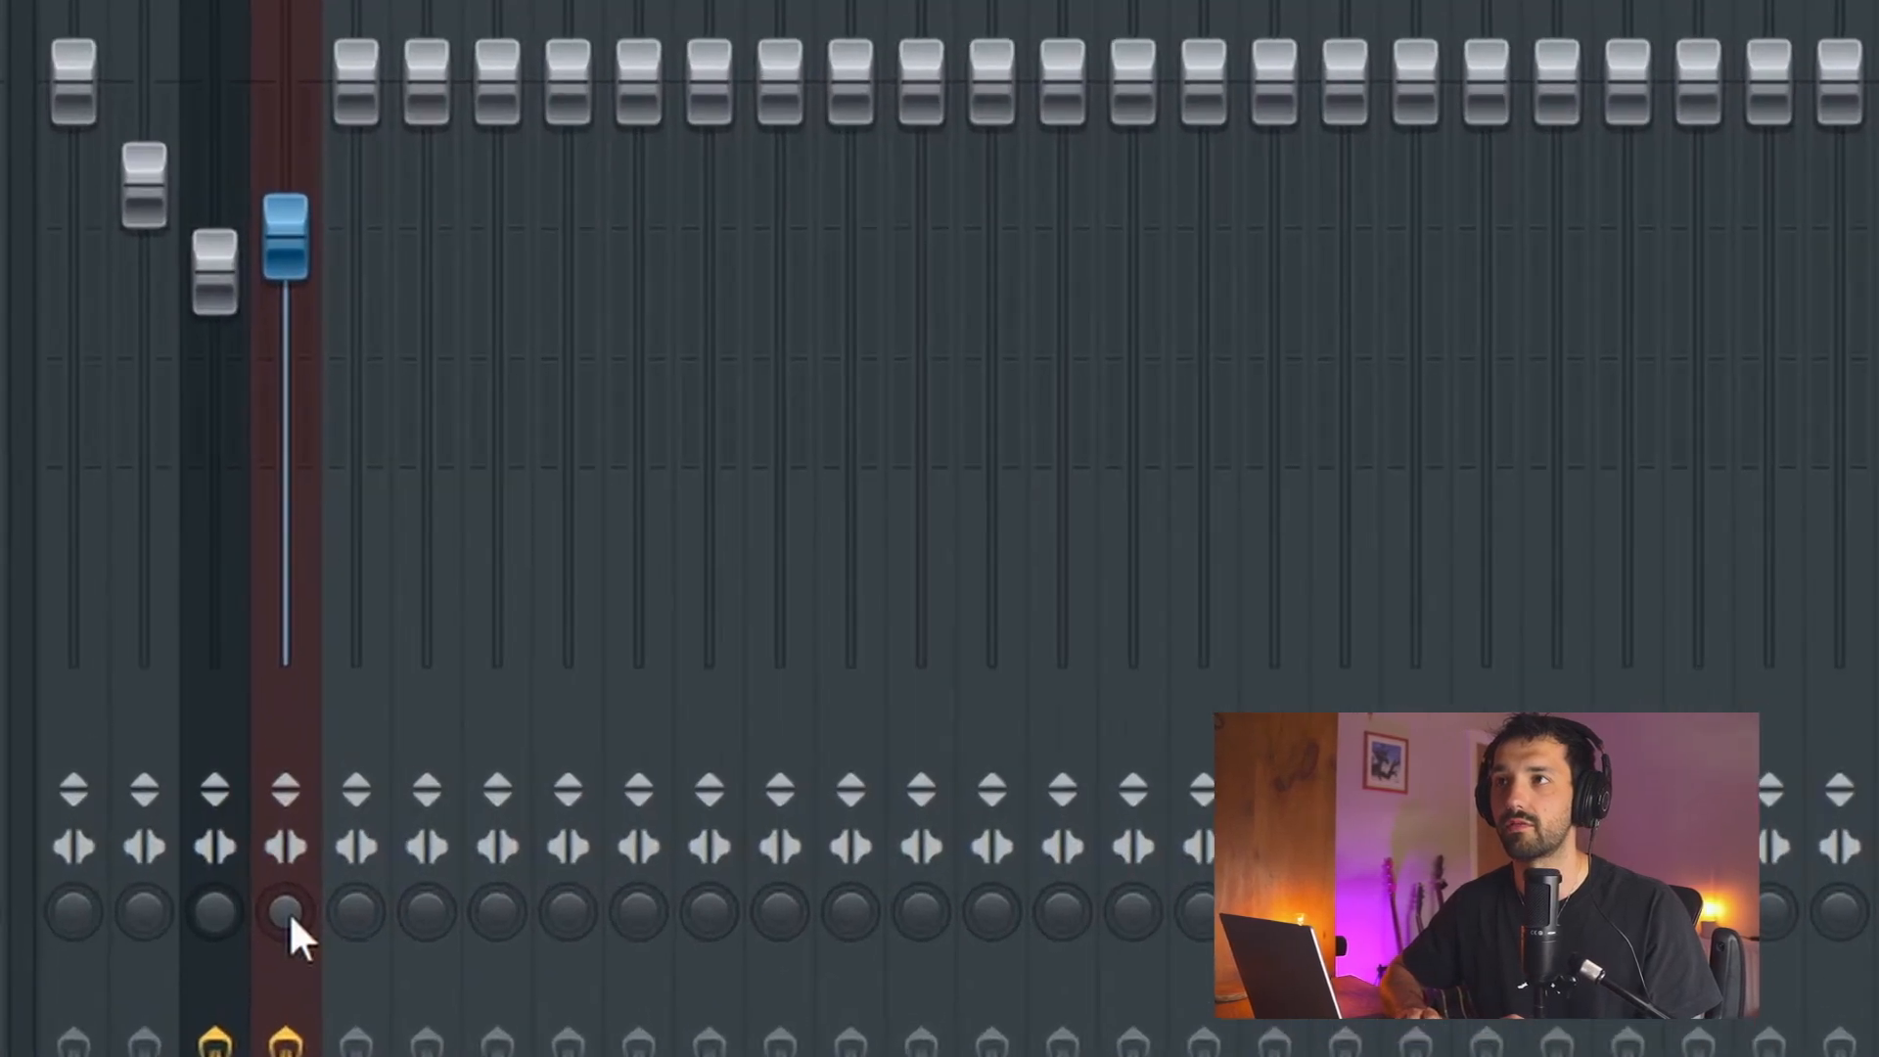
Step: Increase the stereo separation of the Chill Guitar2 mixer track, and play the pattern to check the mix
drag(204, 917, 205, 941)
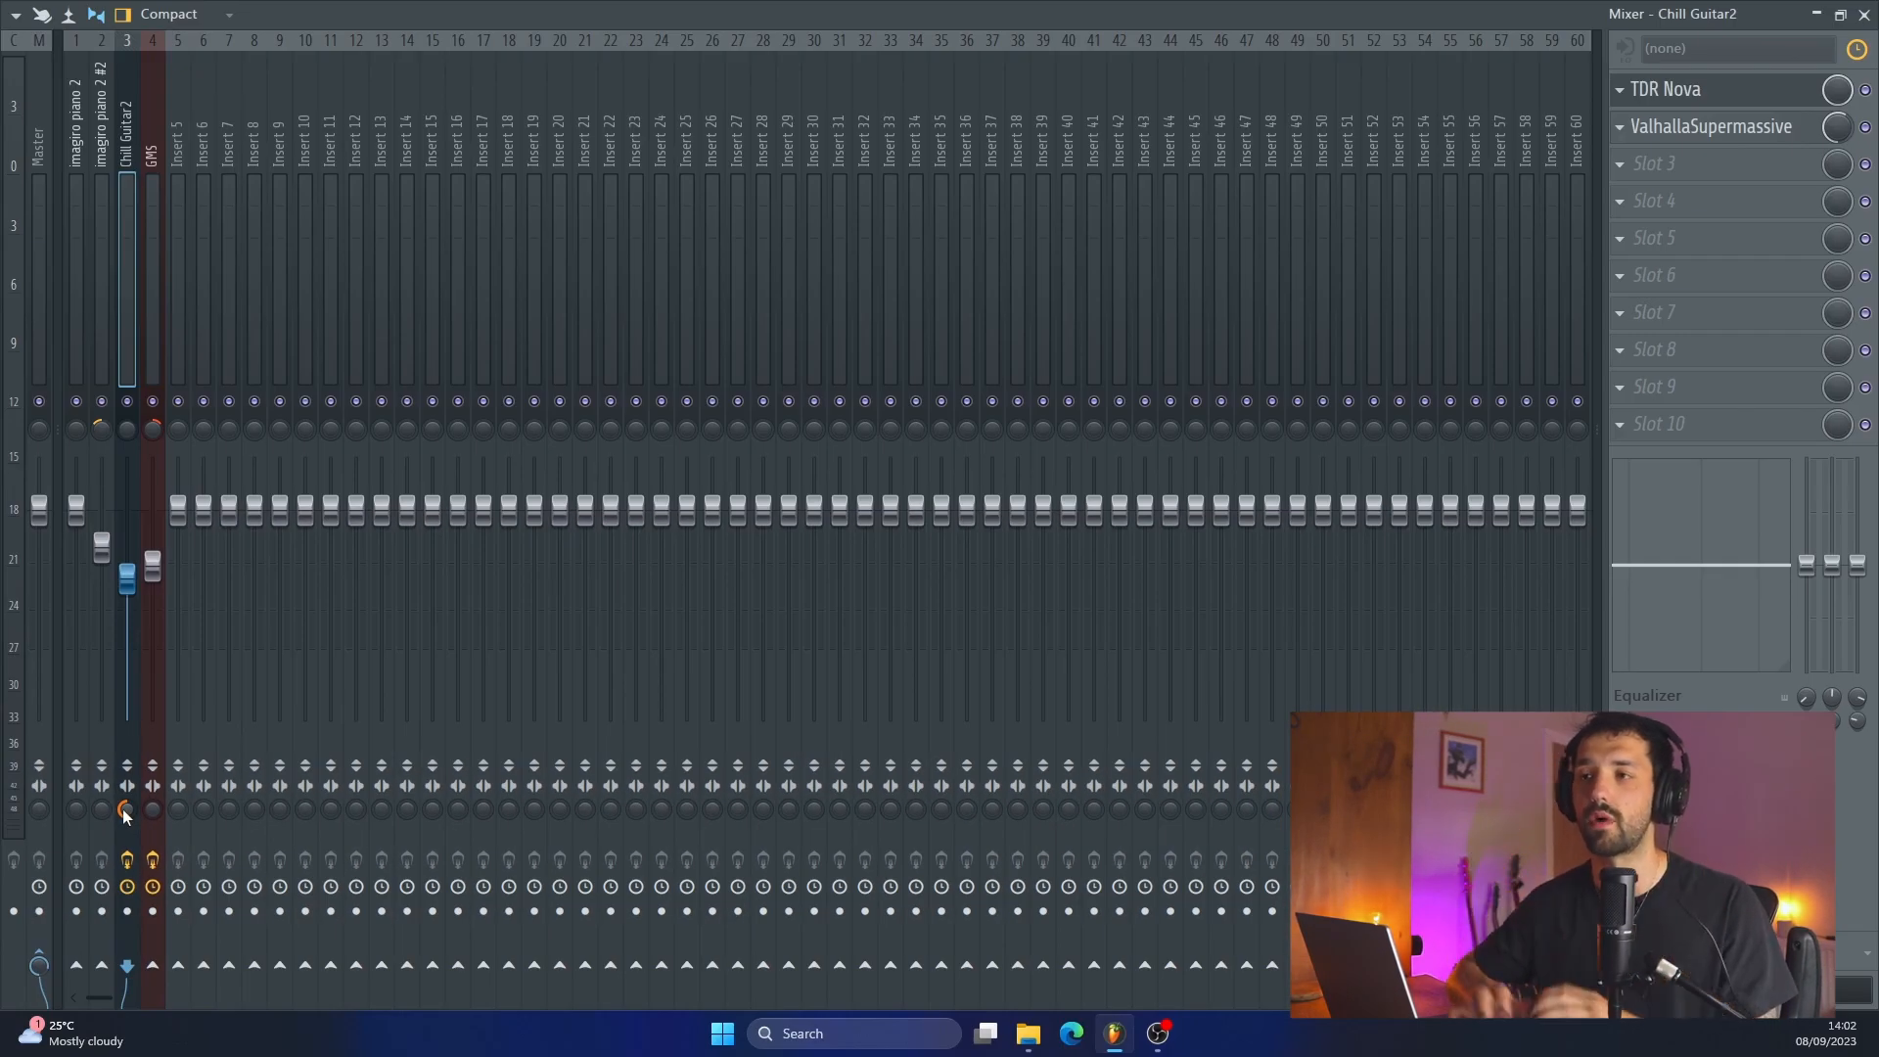
key(space)
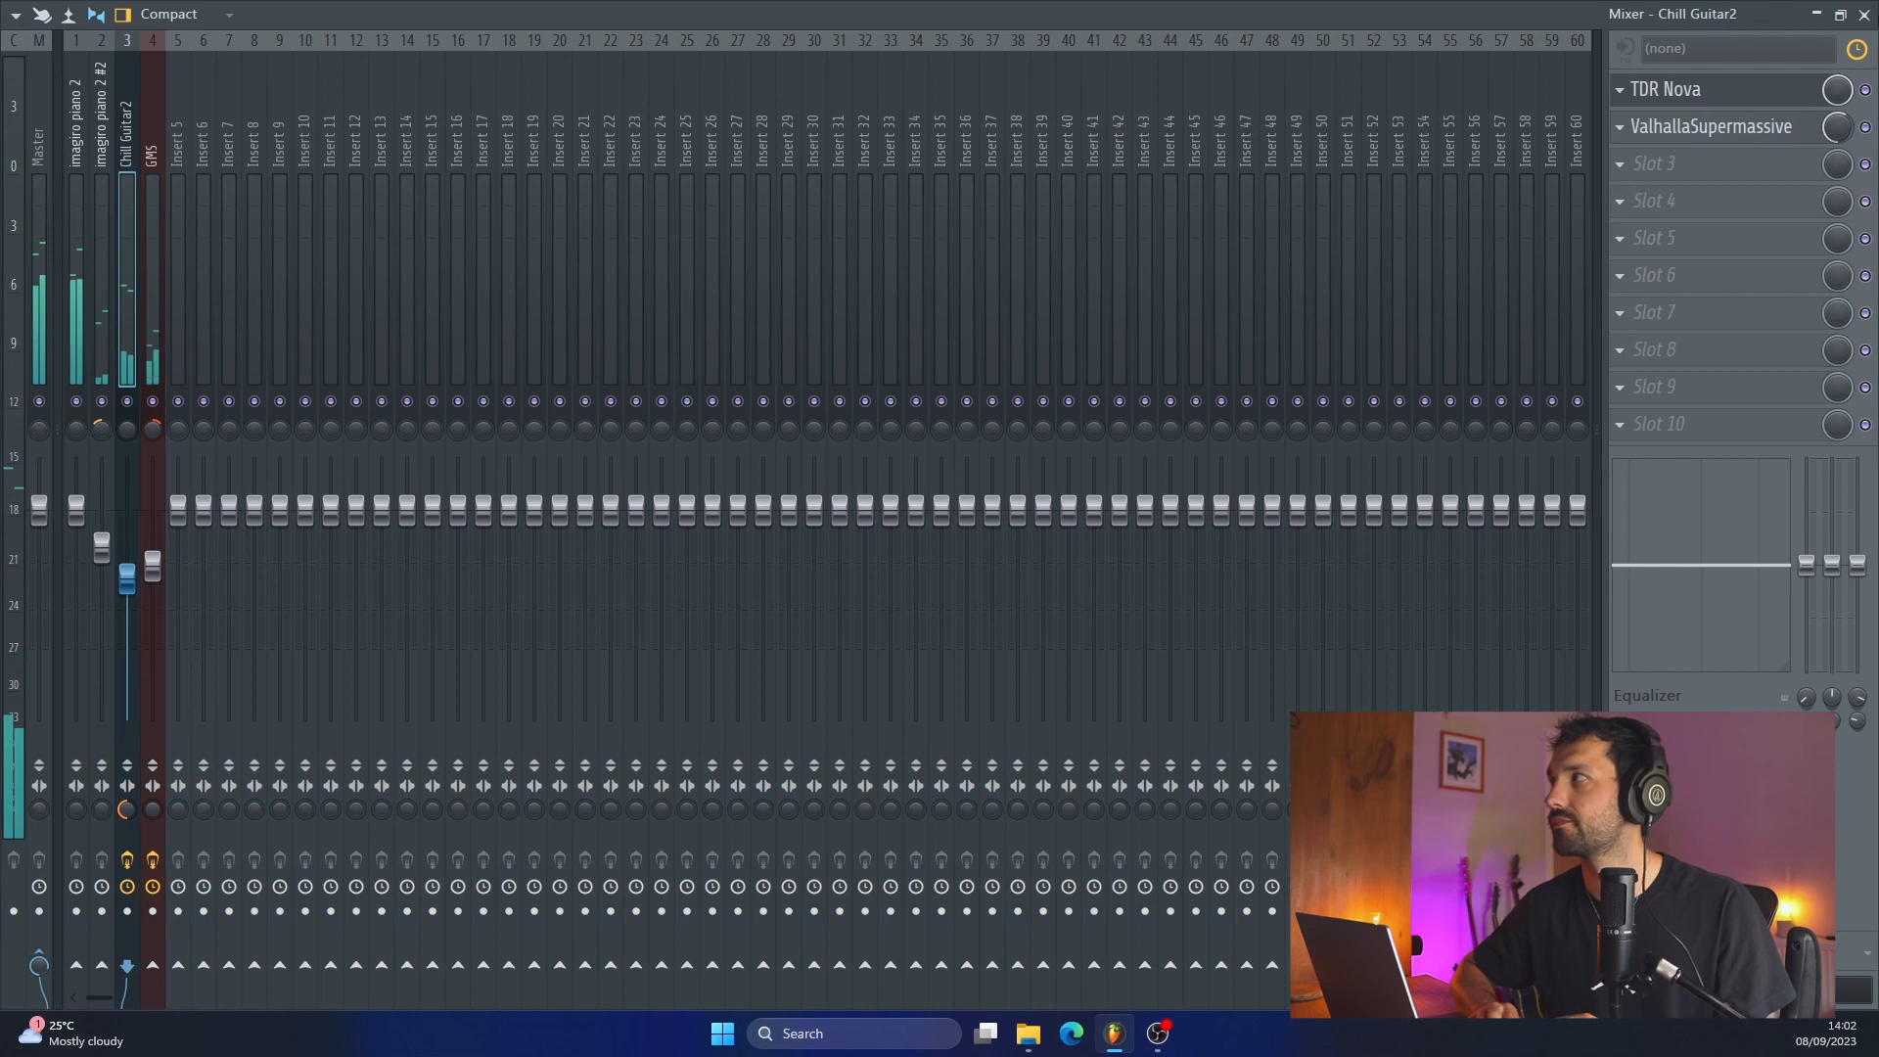
click(1864, 15)
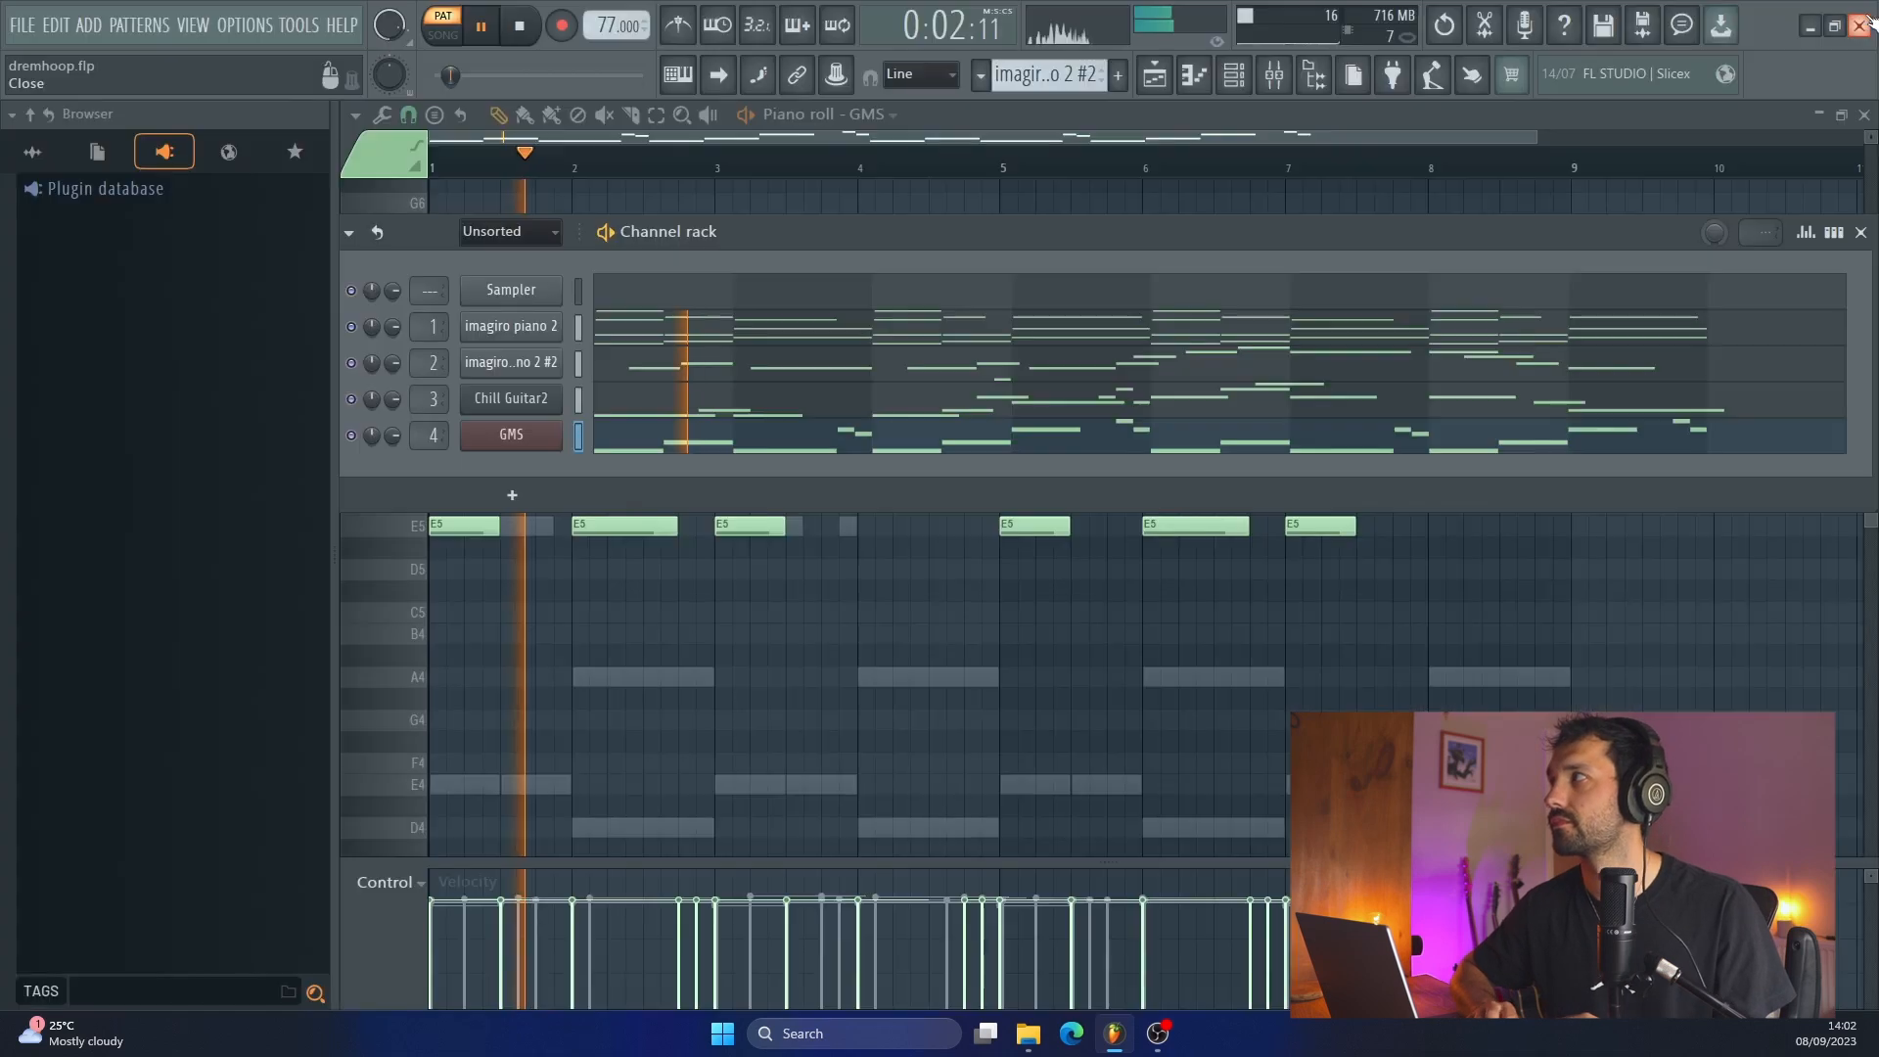
click(1860, 232)
key(F9)
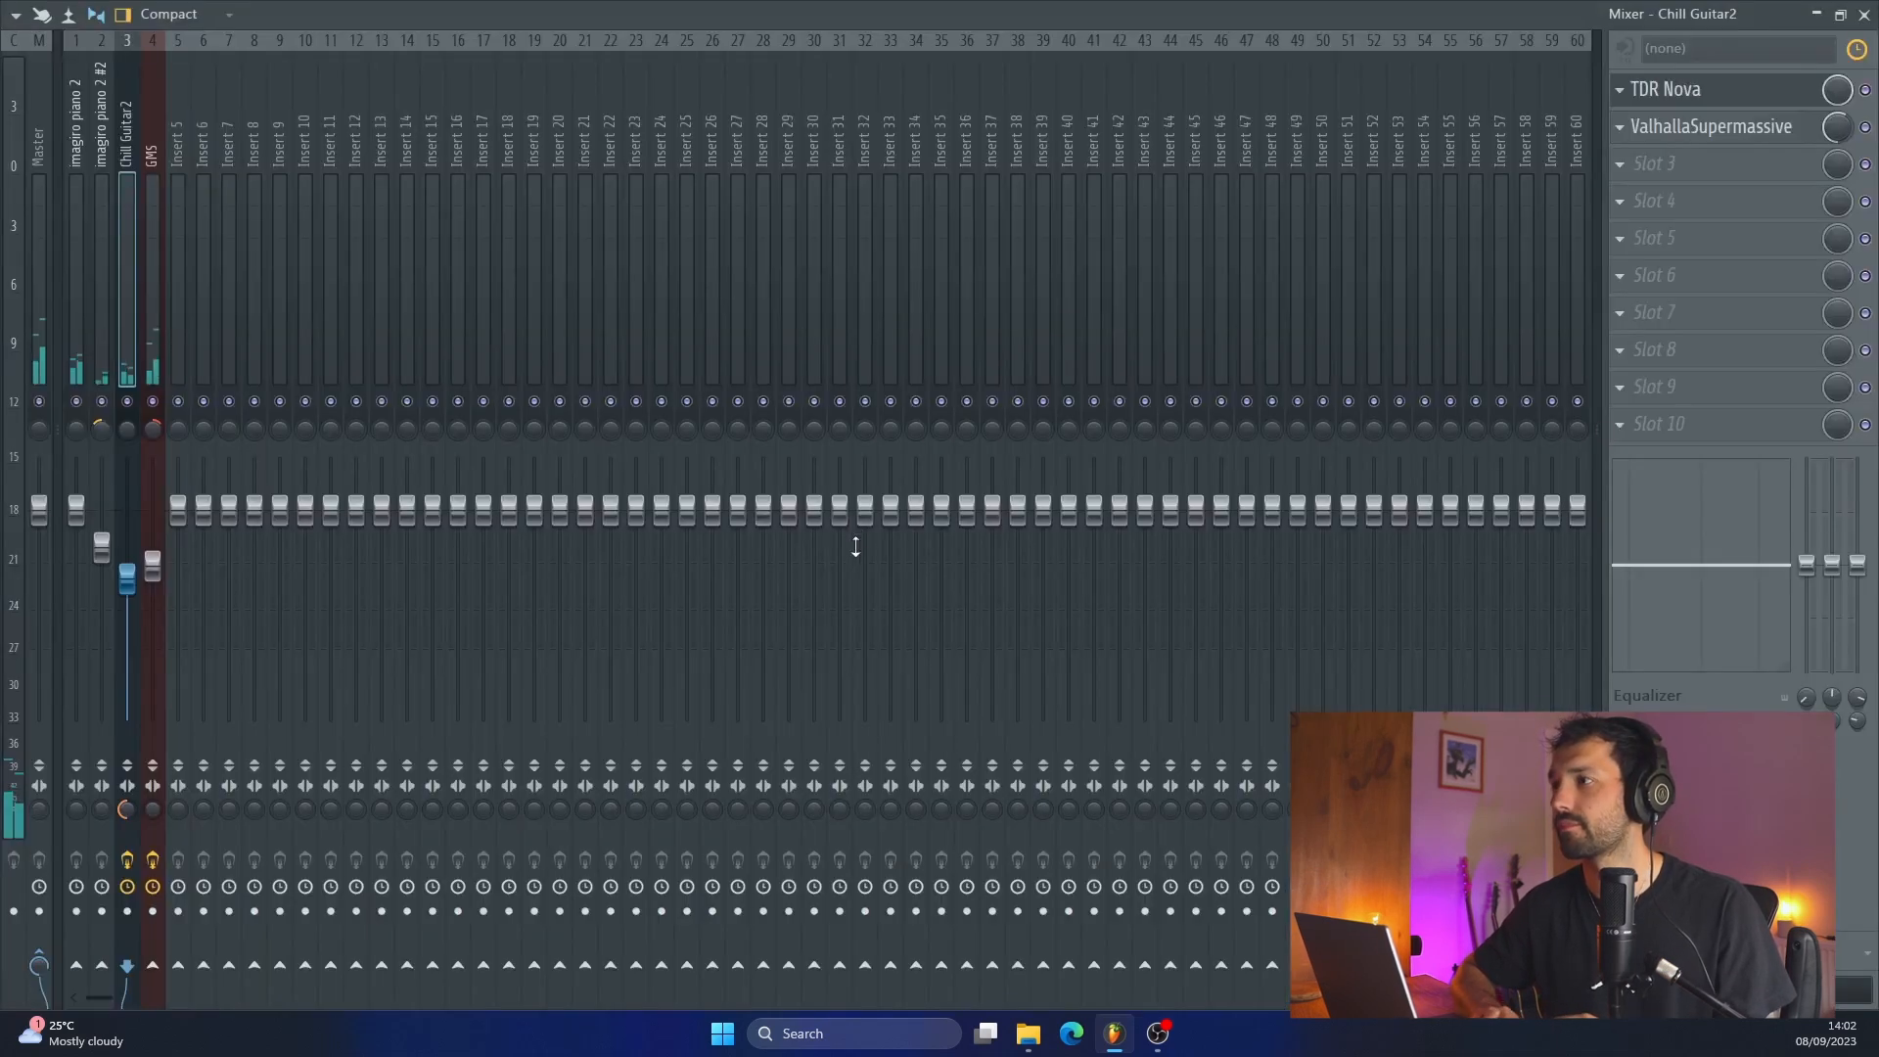